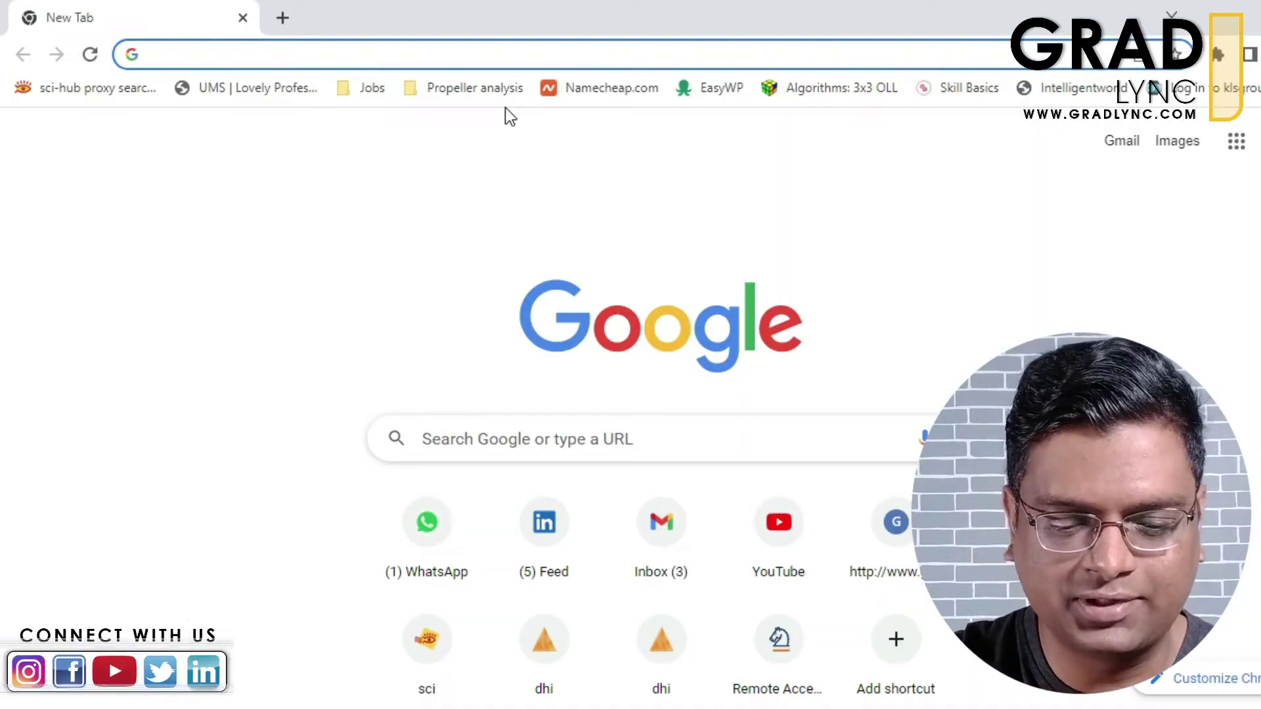
# - Search Google for 'zotero' and open the official zotero.org home page
pyautogui.write('zotero')
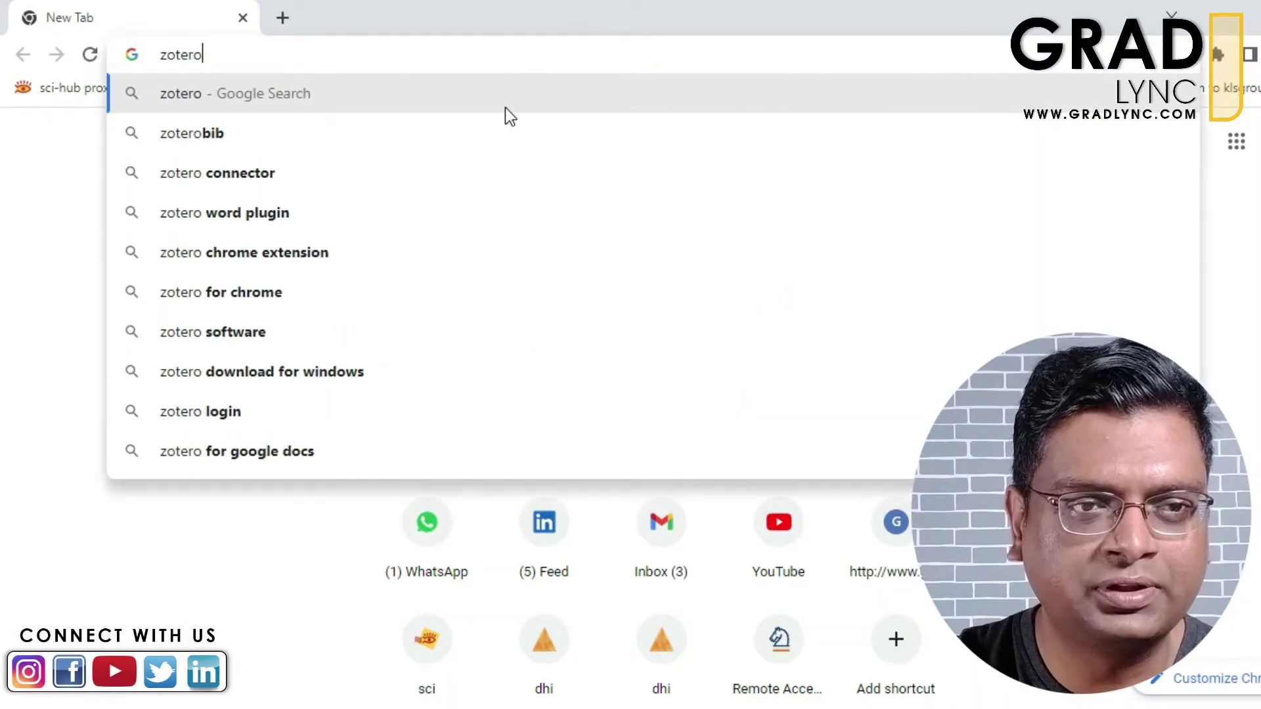
pyautogui.press('Return')
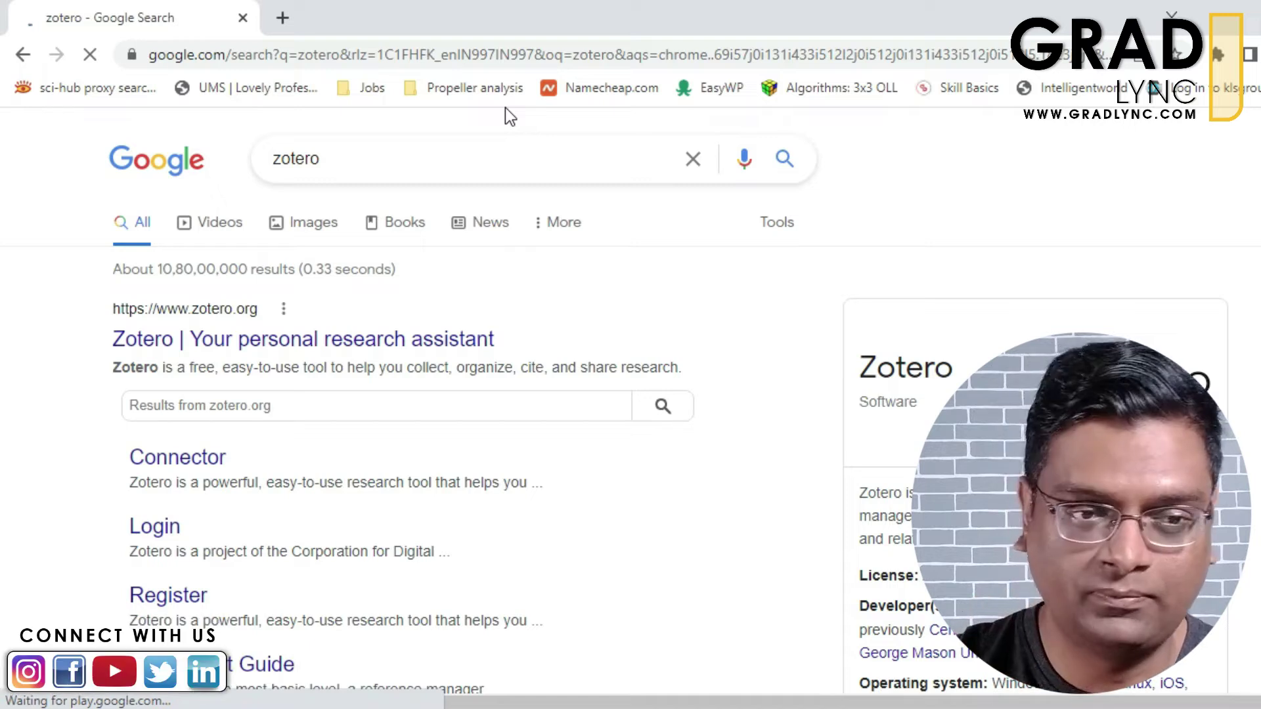
pyautogui.click(343, 355)
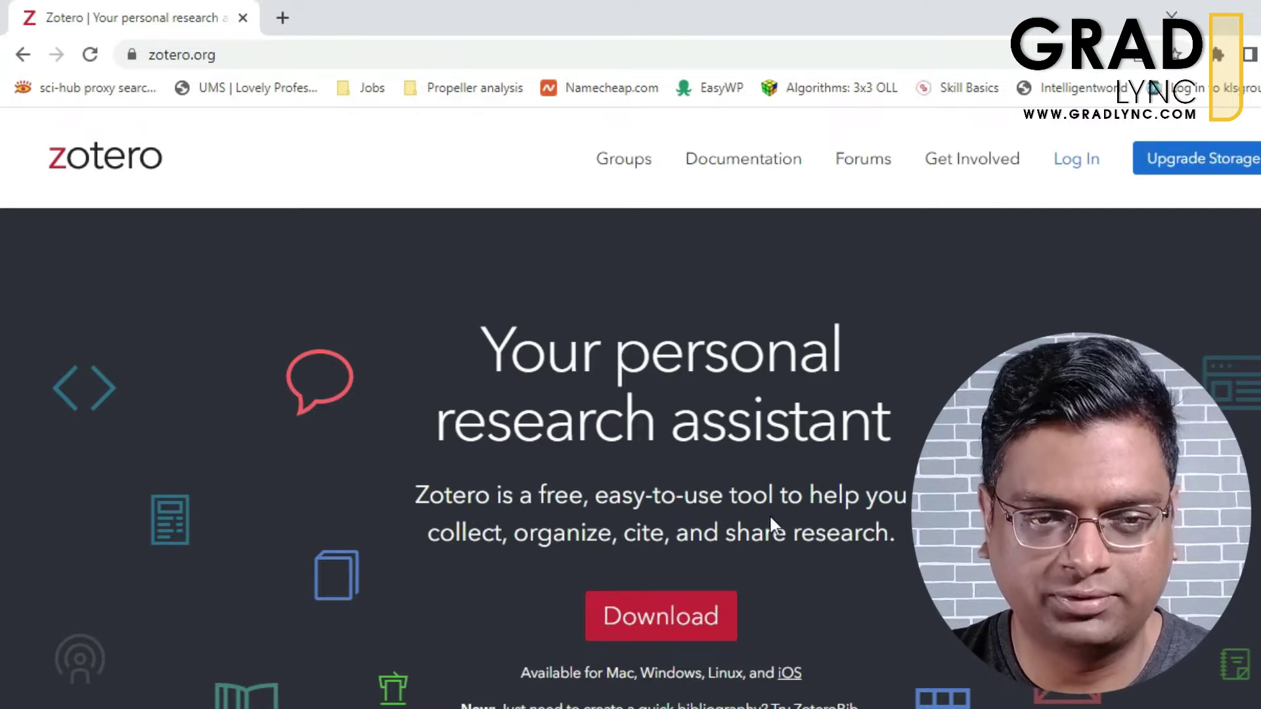
pyautogui.scroll(-3, 765, 509)
# - Download the Zotero 6 for Windows installer, run Zotero-6.0.8_setup.exe, and minimize Chrome
pyautogui.click(687, 417)
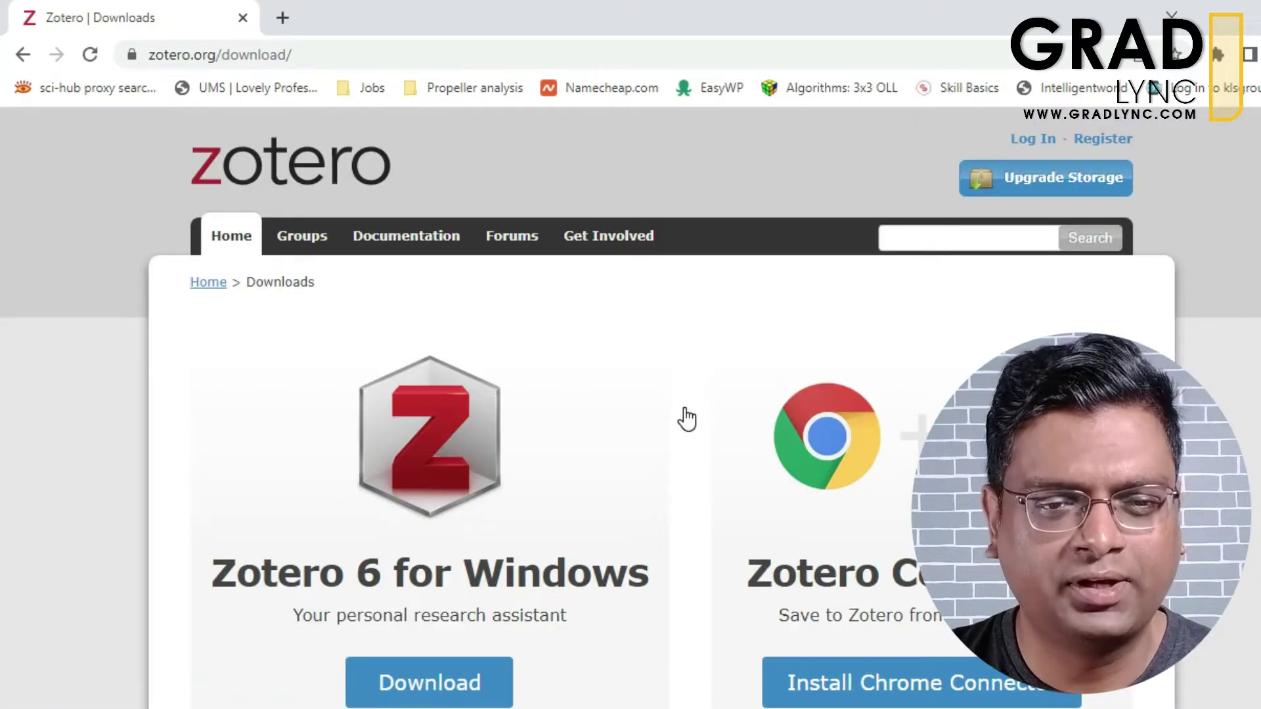
pyautogui.scroll(-3, 663, 409)
pyautogui.scroll(-1, 660, 404)
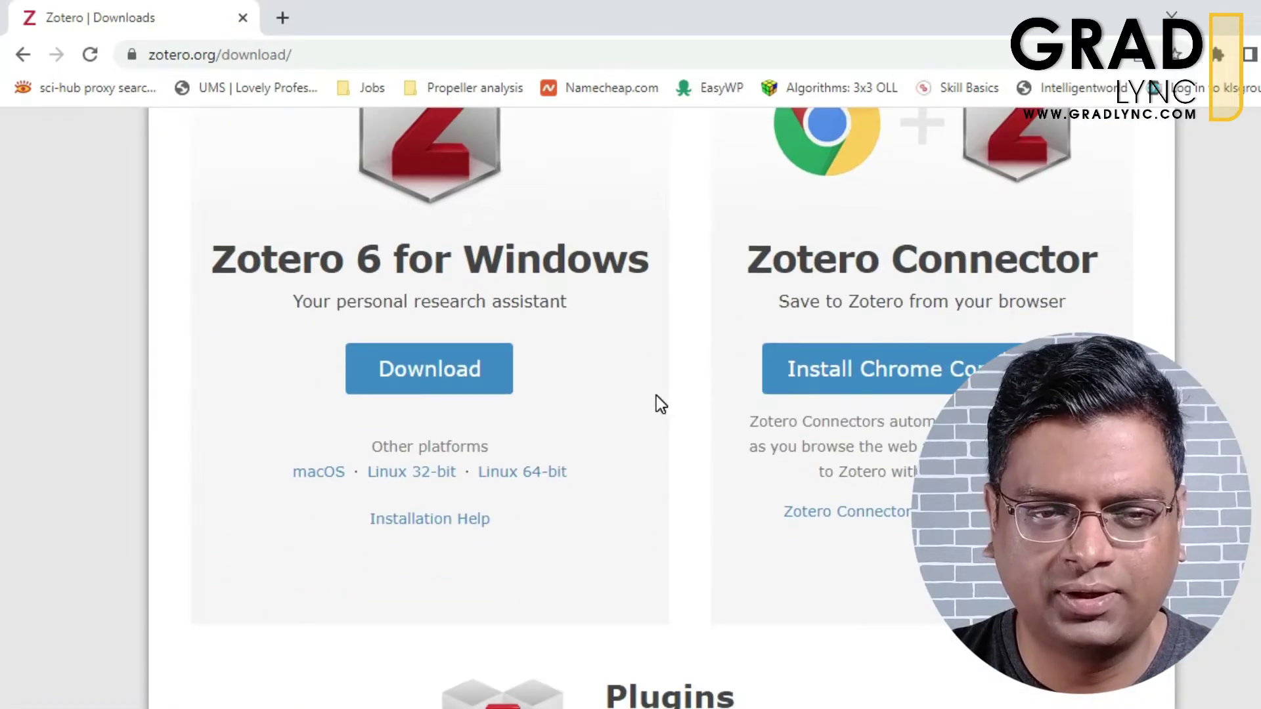
pyautogui.click(402, 388)
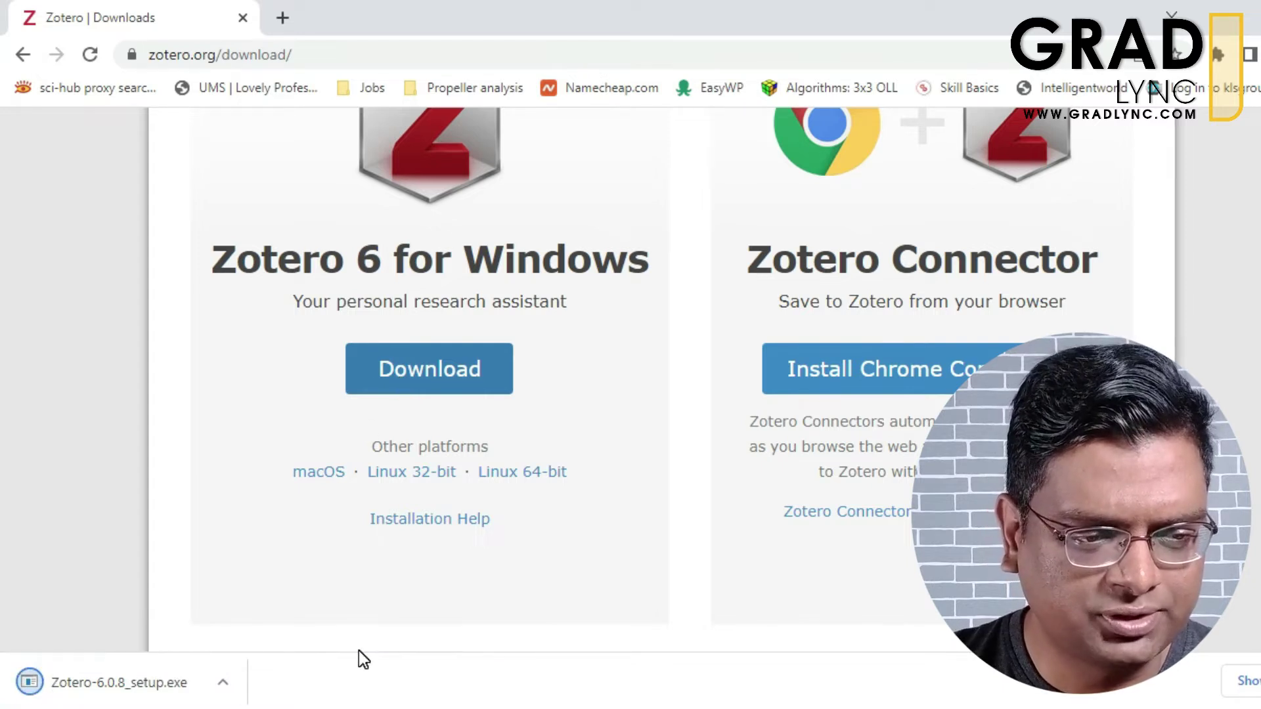
pyautogui.click(133, 682)
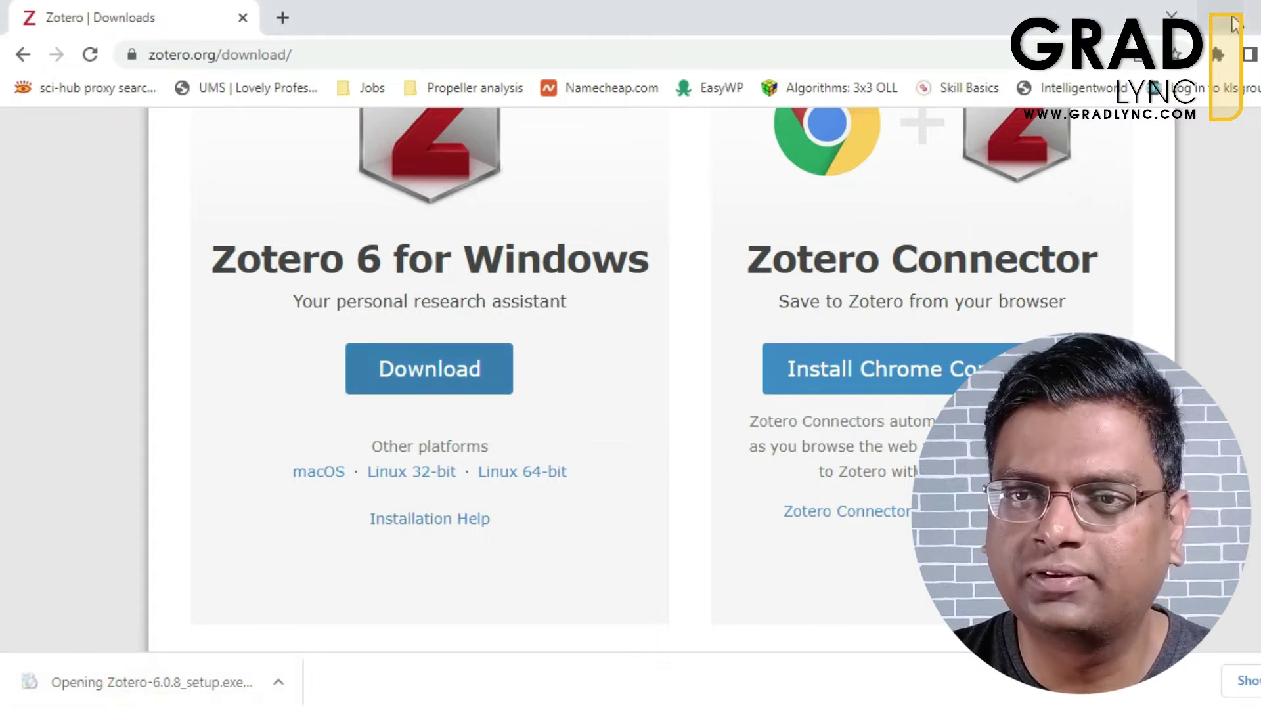
pyautogui.click(1223, 25)
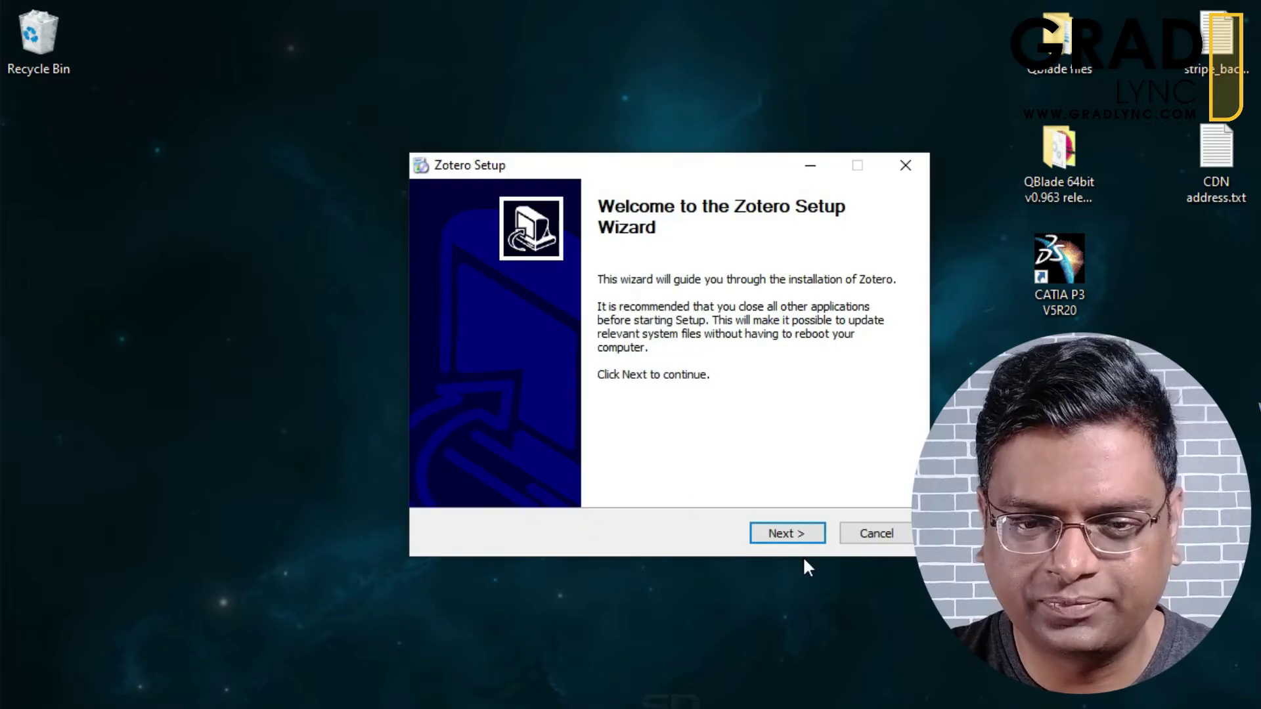
# - Install Zotero with the Standard setup type and finish with 'Launch Zotero now' checked
pyautogui.click(796, 537)
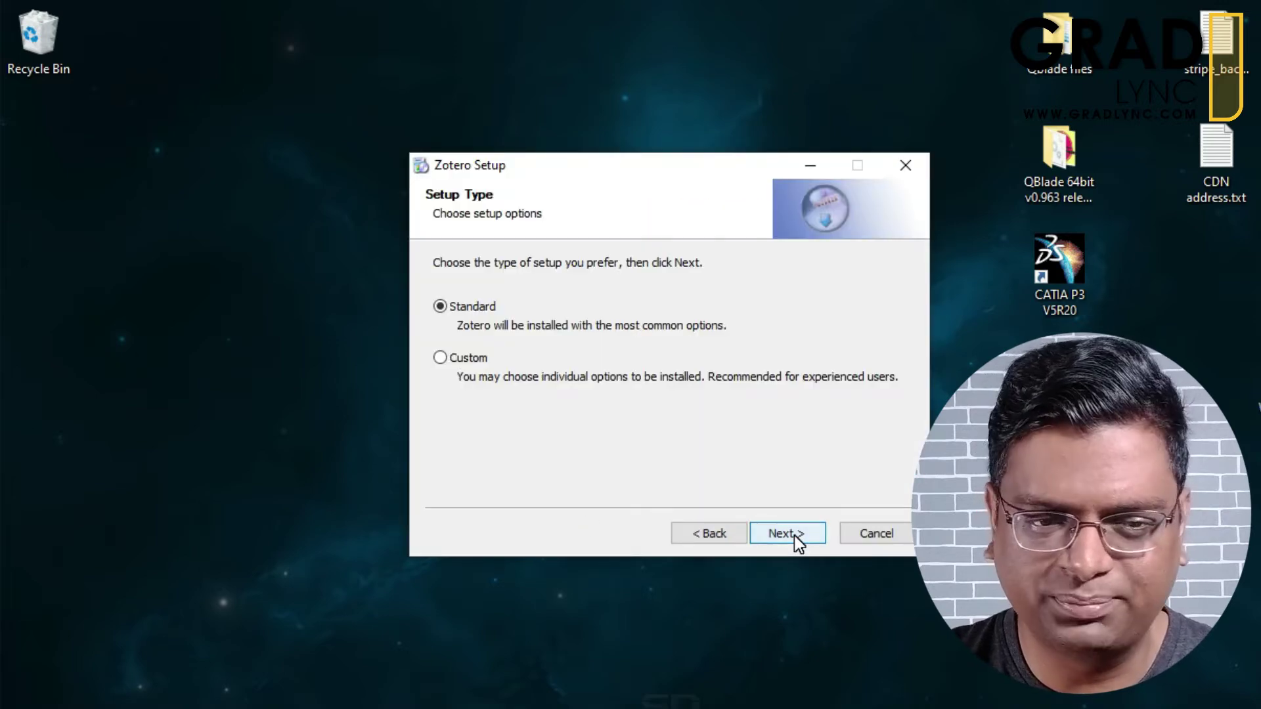
pyautogui.click(794, 535)
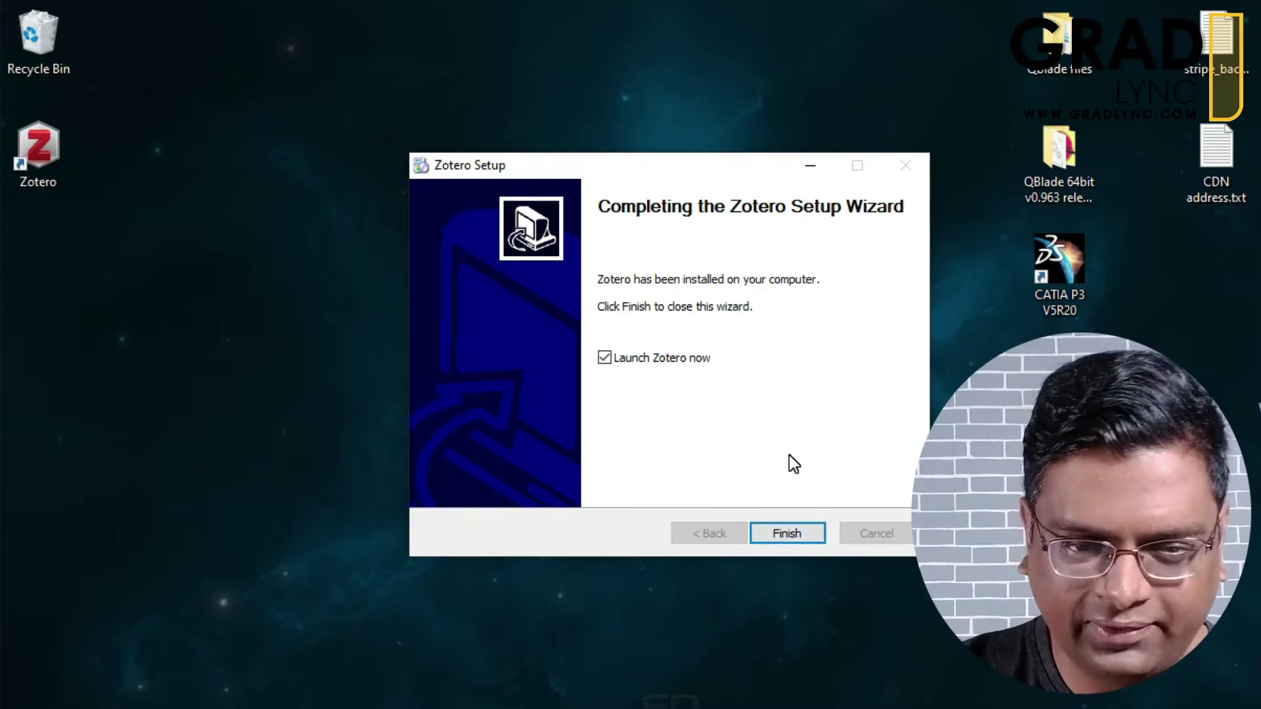
pyautogui.click(794, 534)
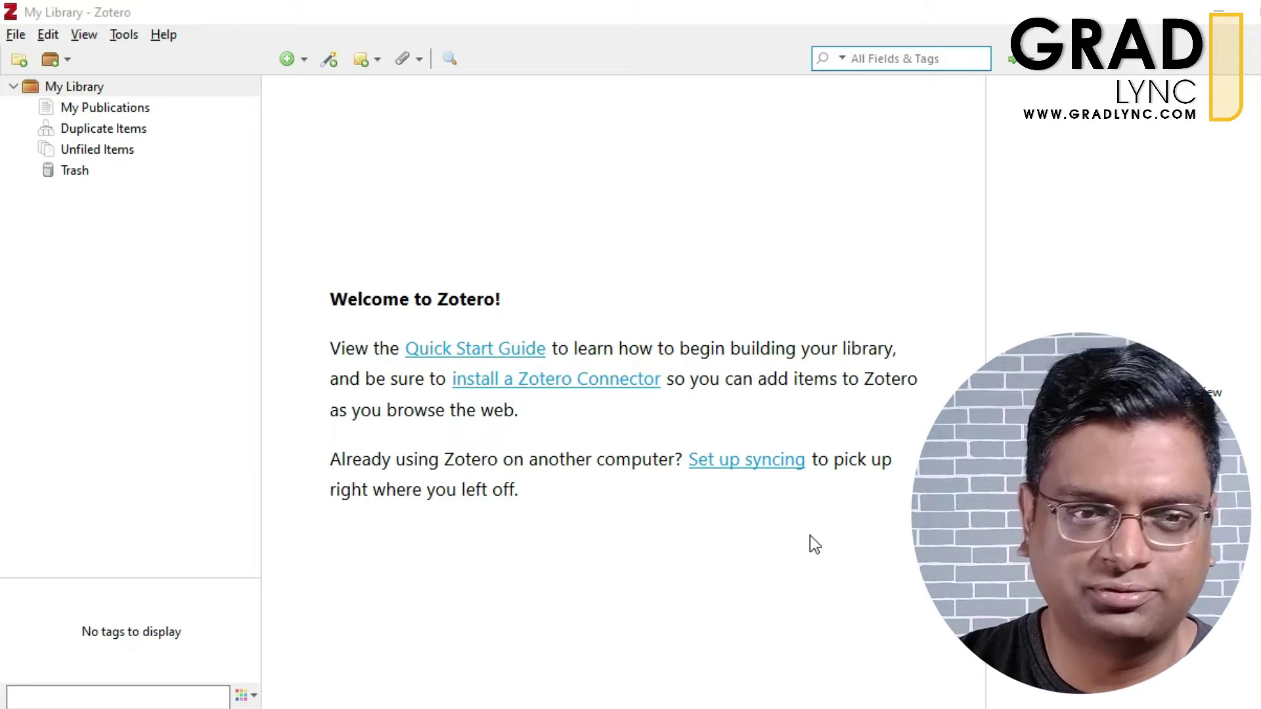
# - Follow the welcome pane's 'install a Zotero Connector' link to zotero.org/download/connectors
pyautogui.click(584, 393)
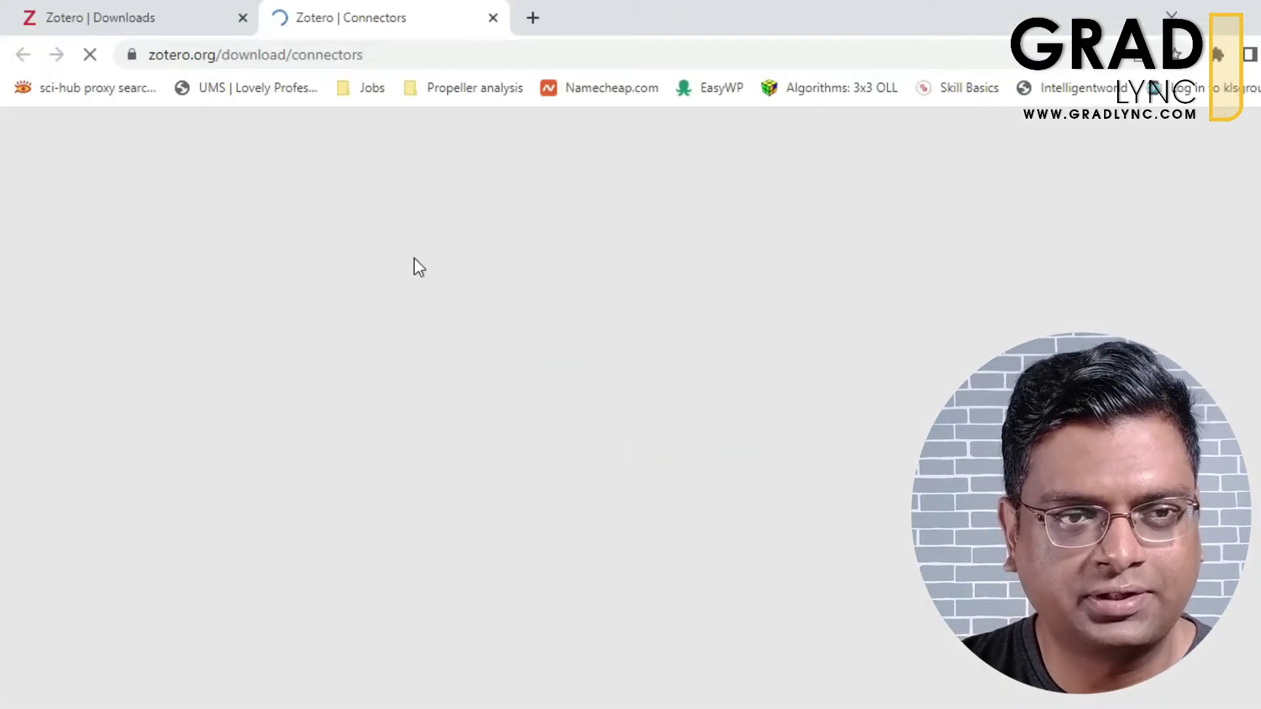
# - Verify the Web Store lists Zotero Connector with 'Remove from Chrome', then close that tab
pyautogui.scroll(-3, 516, 496)
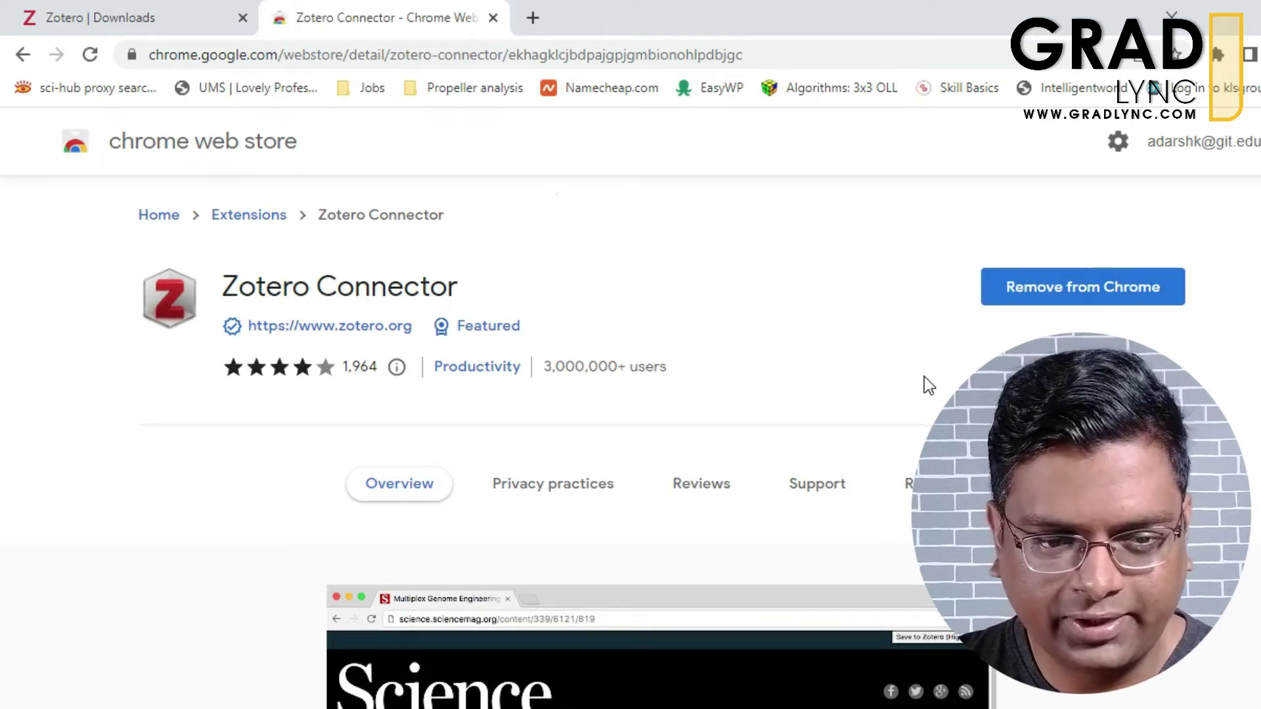
pyautogui.scroll(-15, 924, 376)
pyautogui.scroll(10, 933, 384)
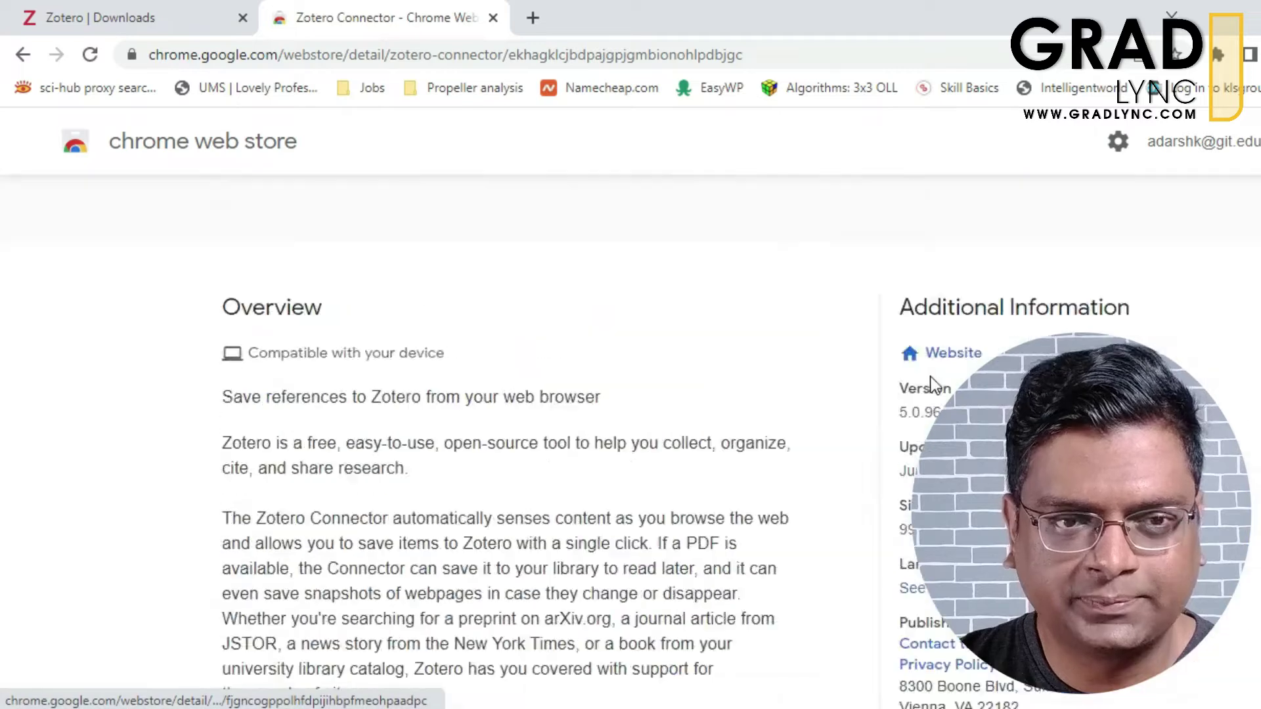
pyautogui.scroll(6, 932, 384)
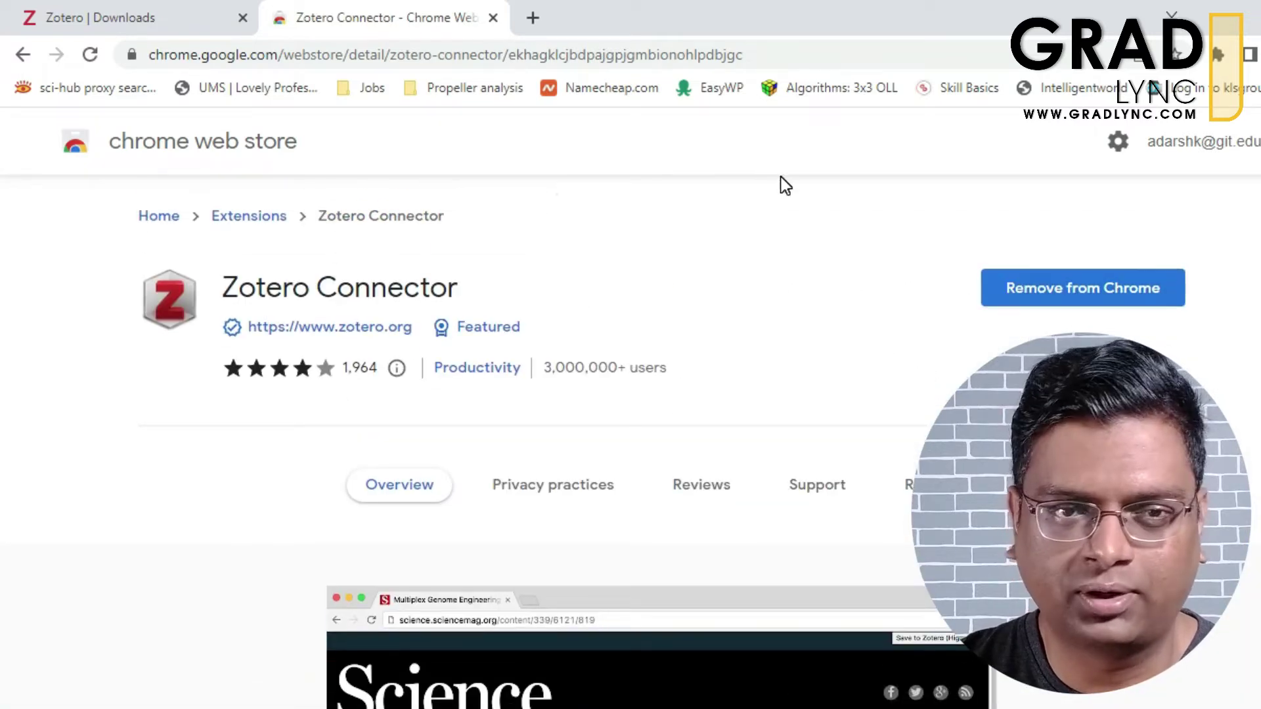
pyautogui.middleClick(421, 13)
# - Close Chrome and launch Word from the Start search, creating a blank document
pyautogui.click(1243, 9)
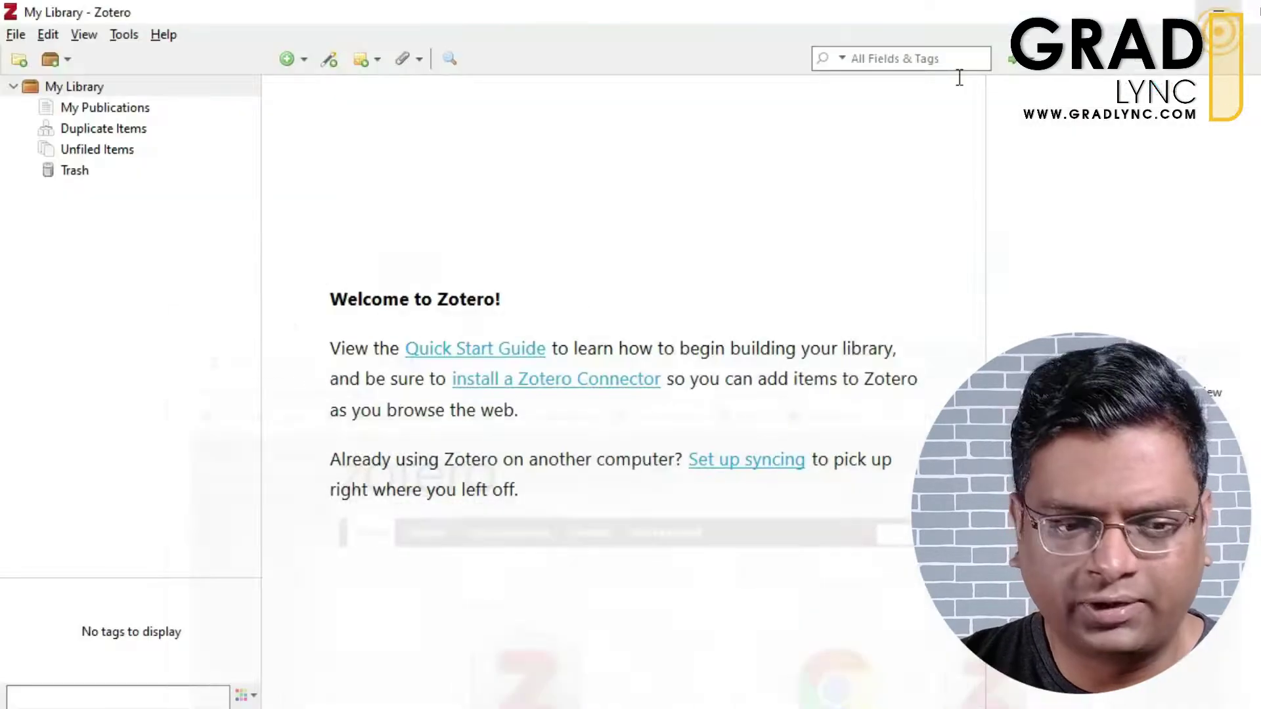
pyautogui.click(7, 706)
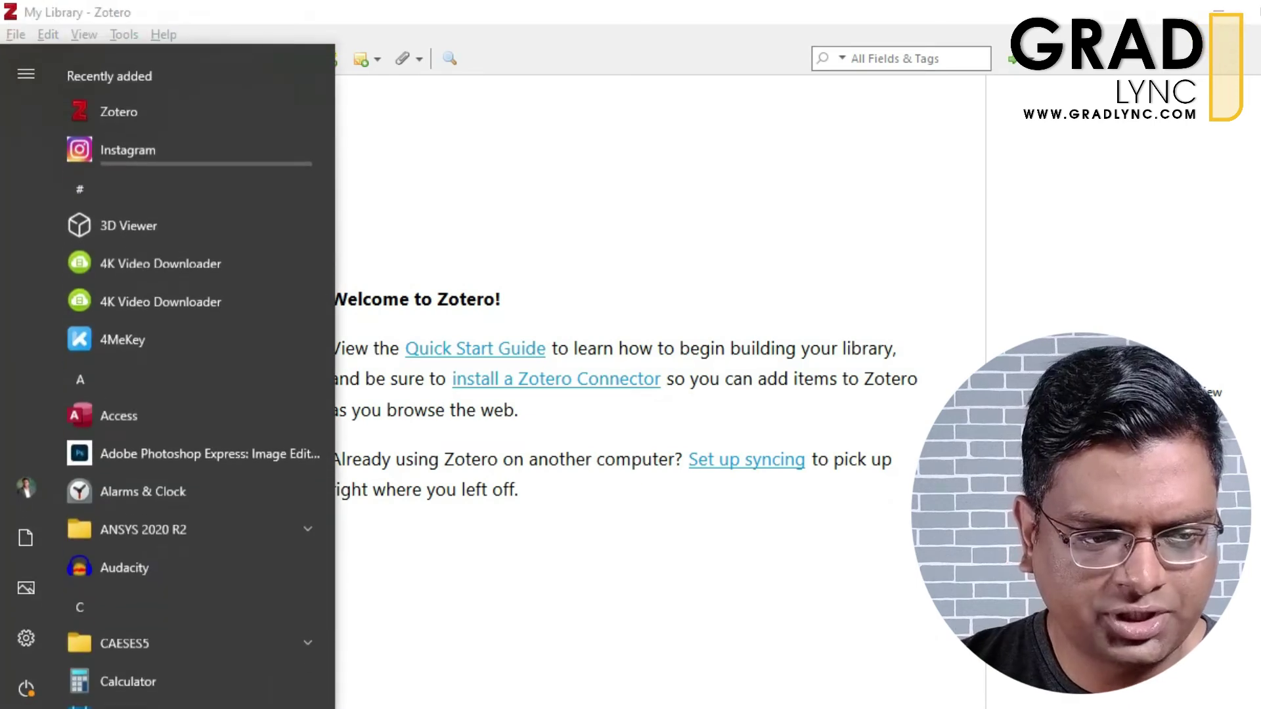
pyautogui.write('word')
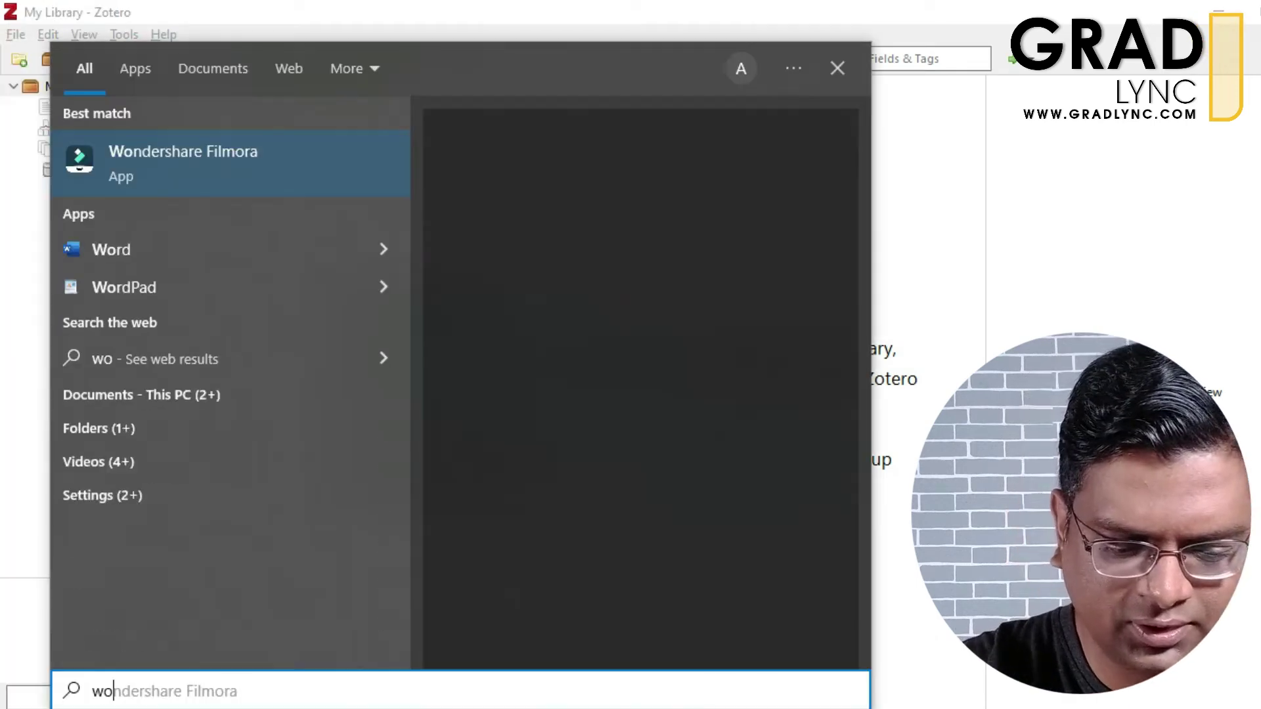
pyautogui.press('Return')
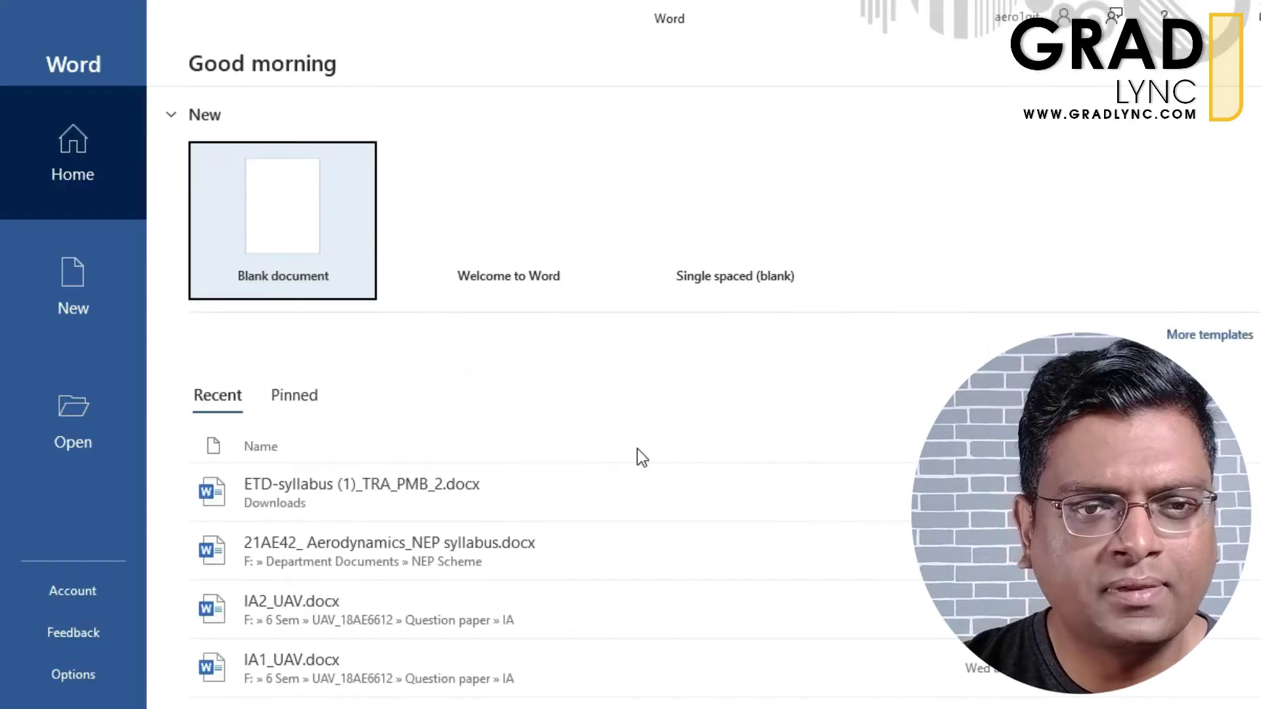
pyautogui.click(303, 235)
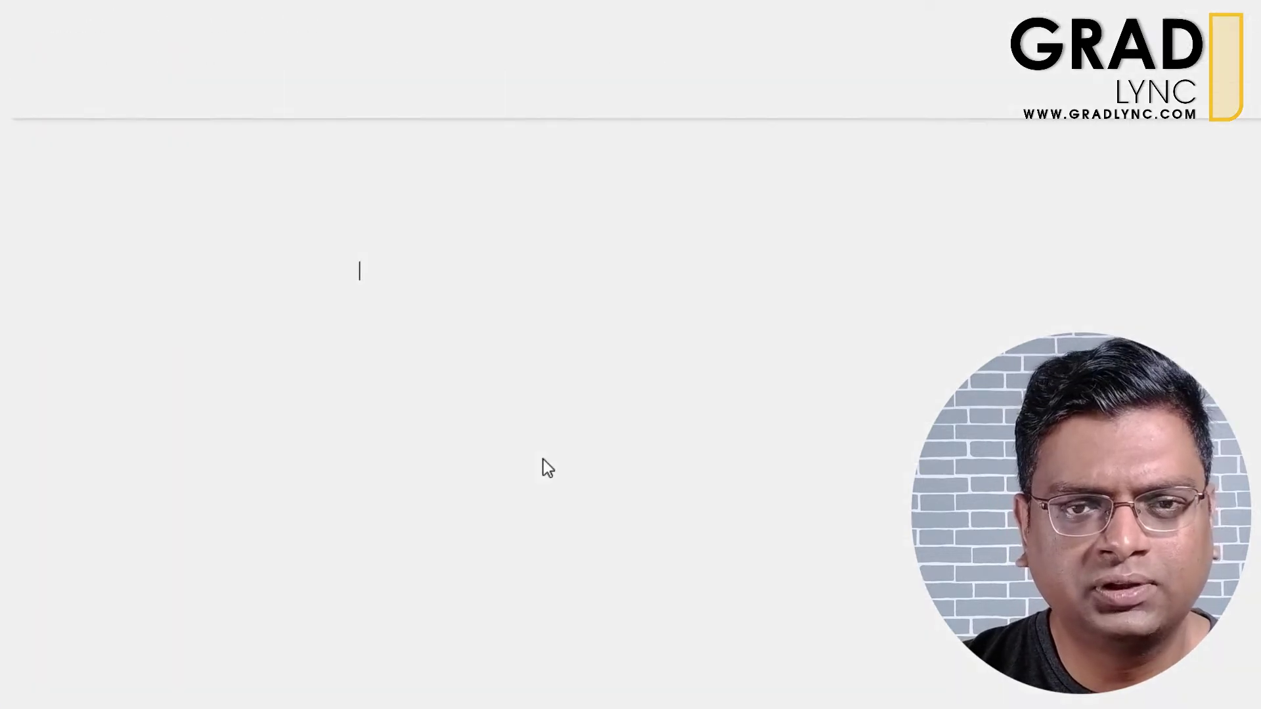
pyautogui.click(405, 348)
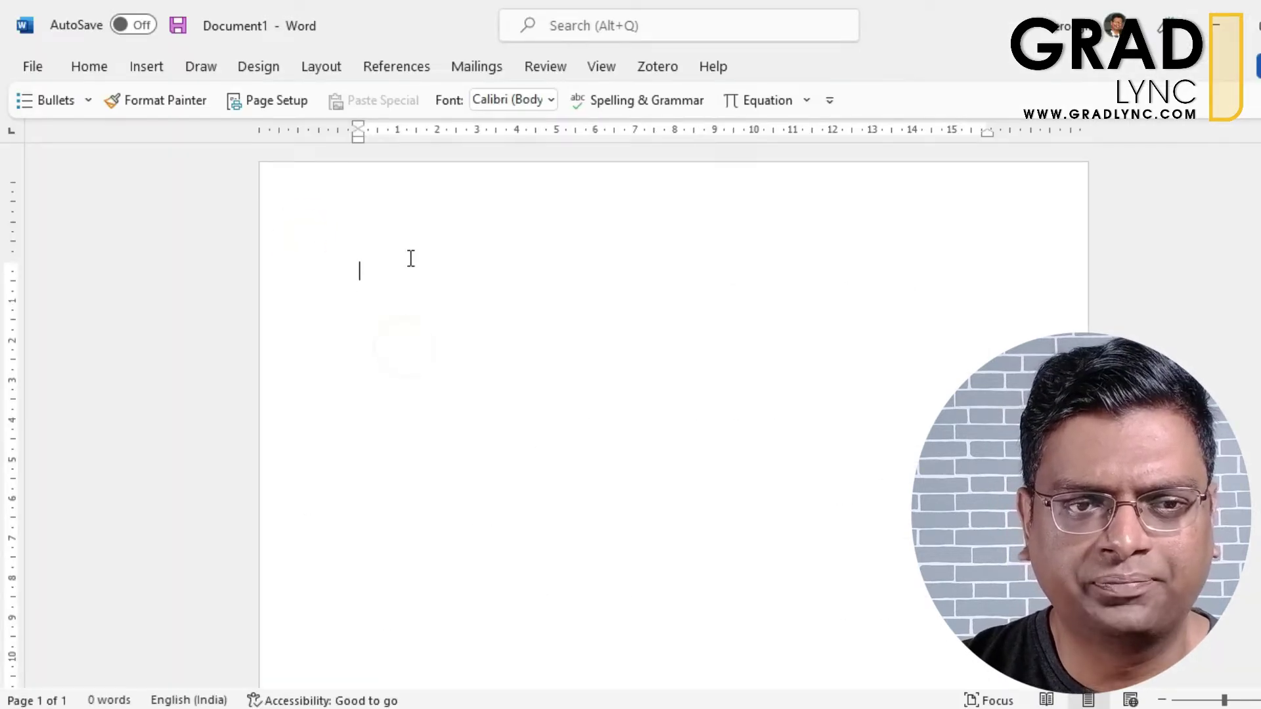
# - Check the citation tools on Word's Zotero ribbon tab, then minimize Word
pyautogui.click(669, 67)
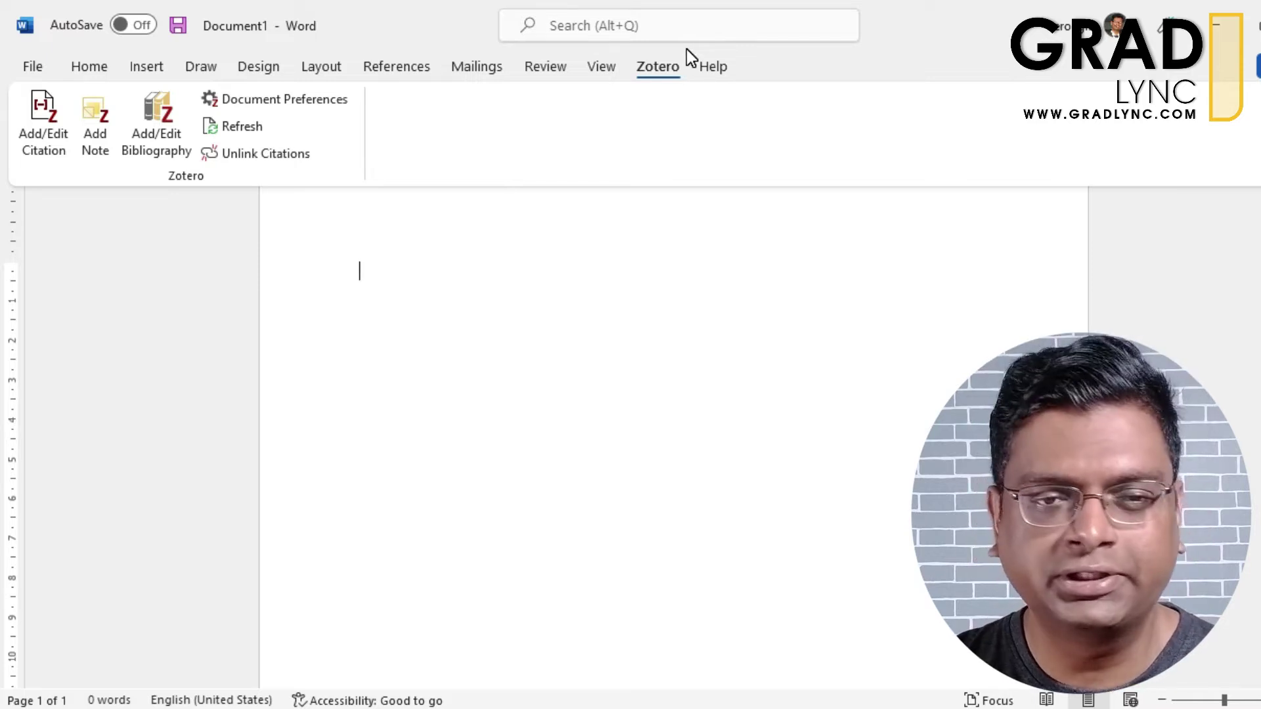
pyautogui.click(582, 273)
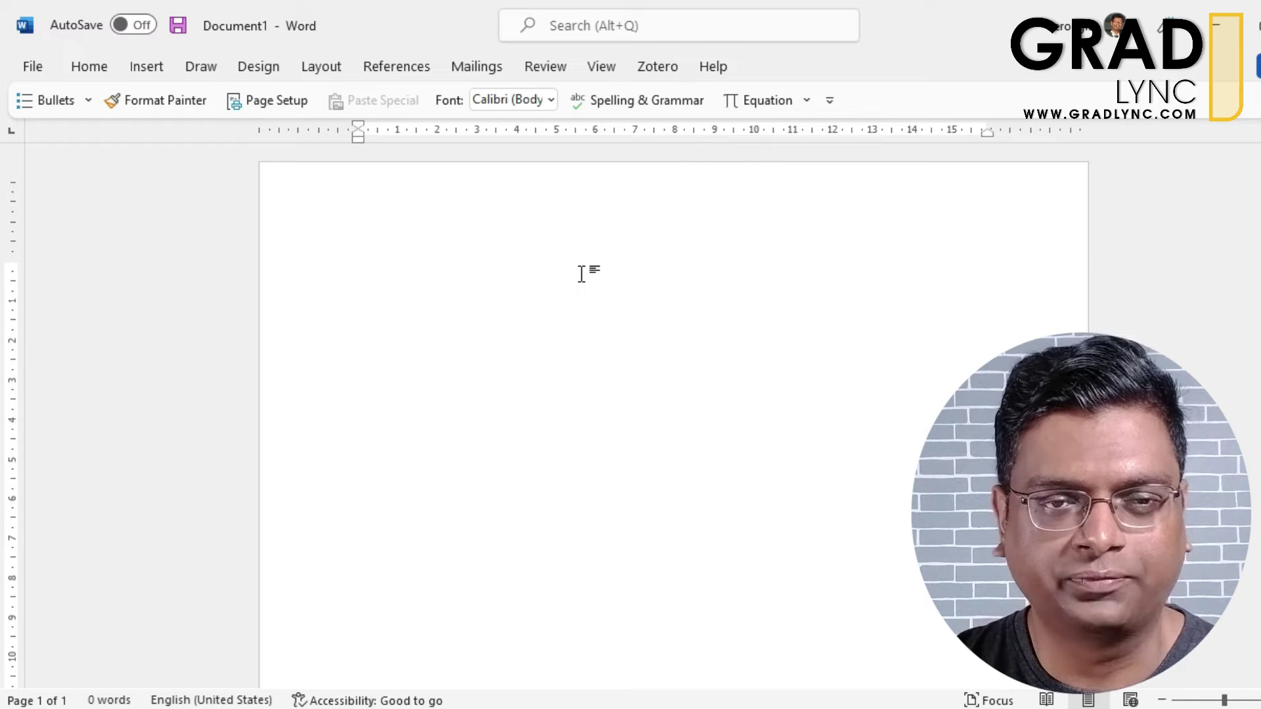
pyautogui.click(1215, 25)
# - Drag the Zotero desktop shortcut from the top-left corner to the screen centre, leaving Word minimized
pyautogui.click(1220, 13)
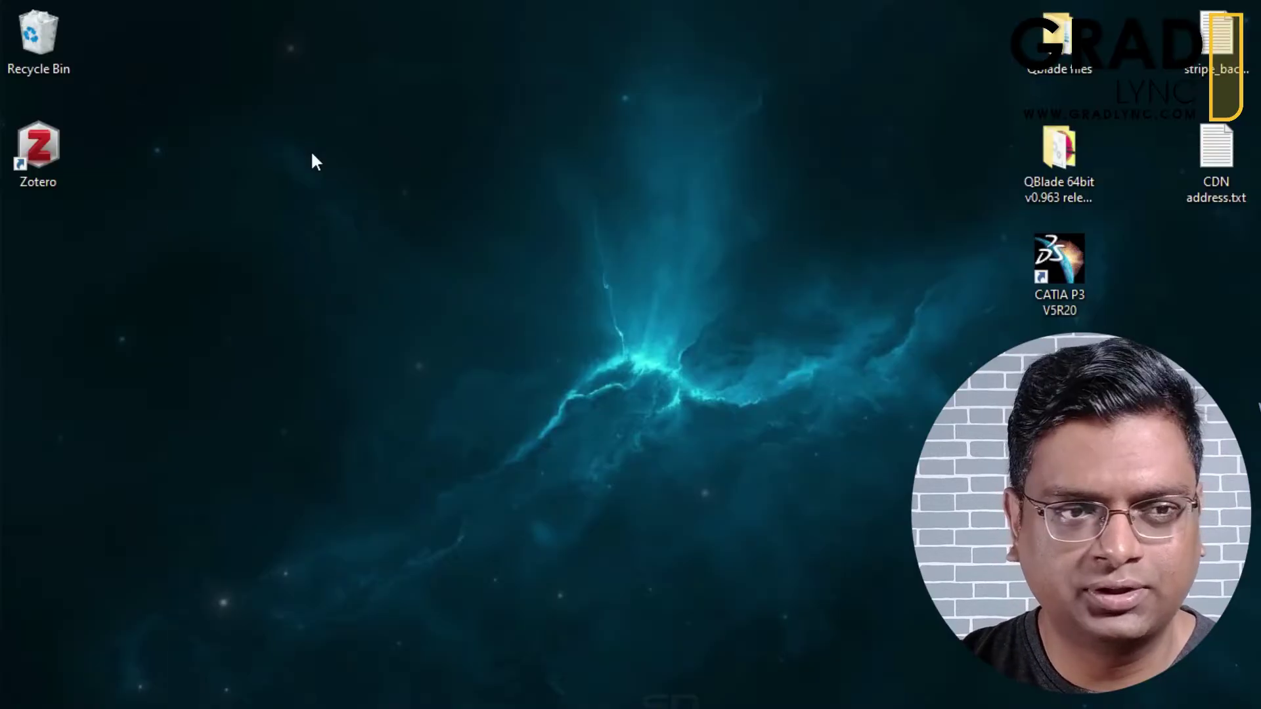
pyautogui.moveTo(56, 140); pyautogui.dragTo(607, 256)
pyautogui.click(445, 358)
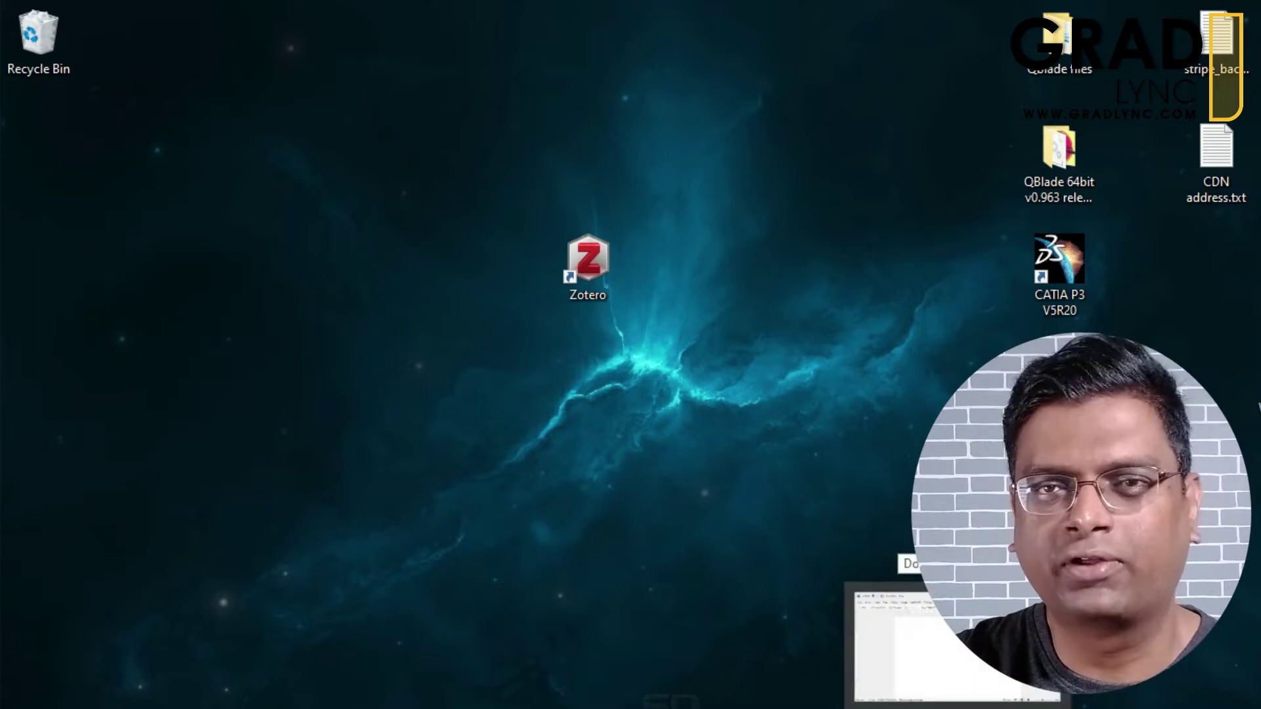
pyautogui.click(952, 640)
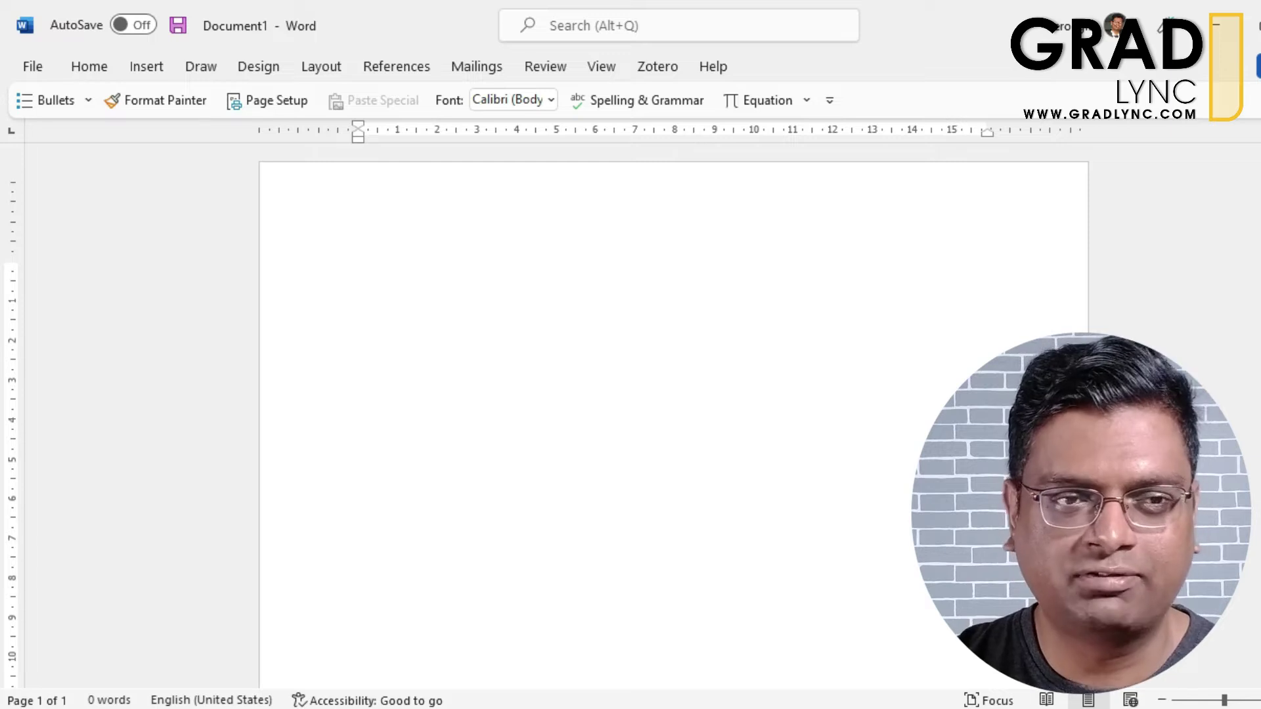
pyautogui.click(1216, 24)
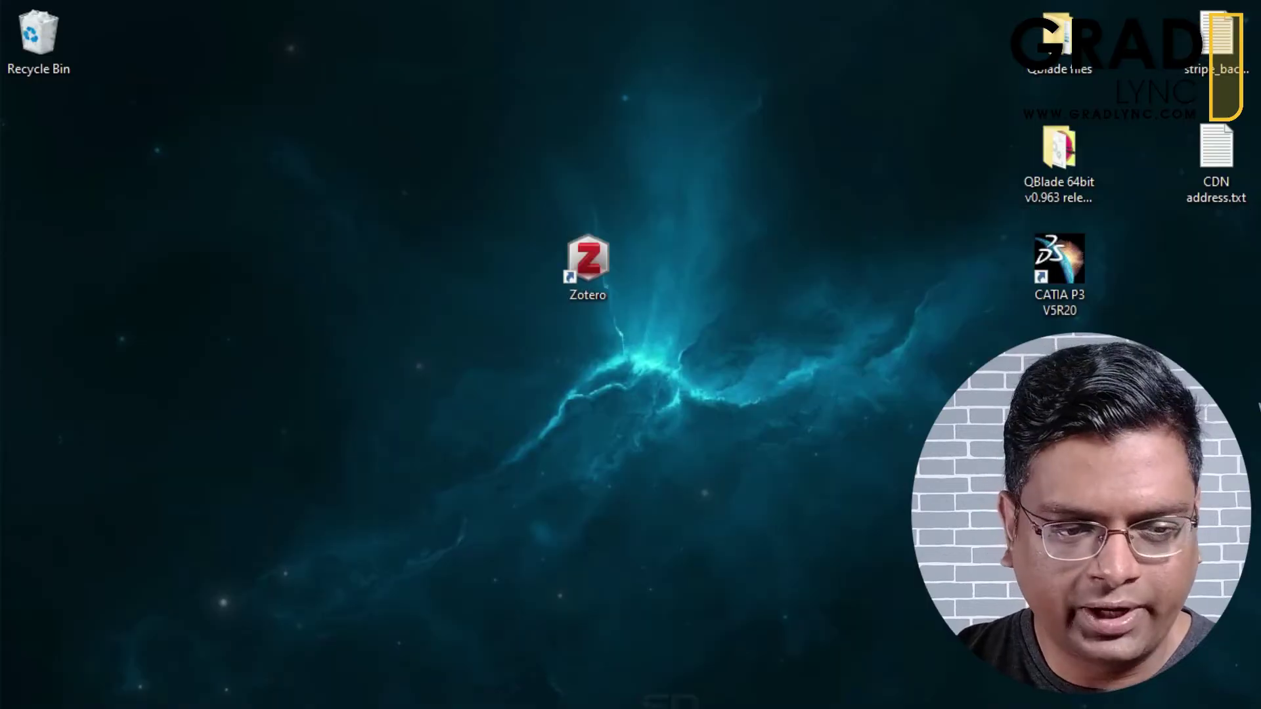
# - Select the first nine PDFs in Journals - Drone on USB Drive (F:), then minimize Explorer
pyautogui.press('super+e')
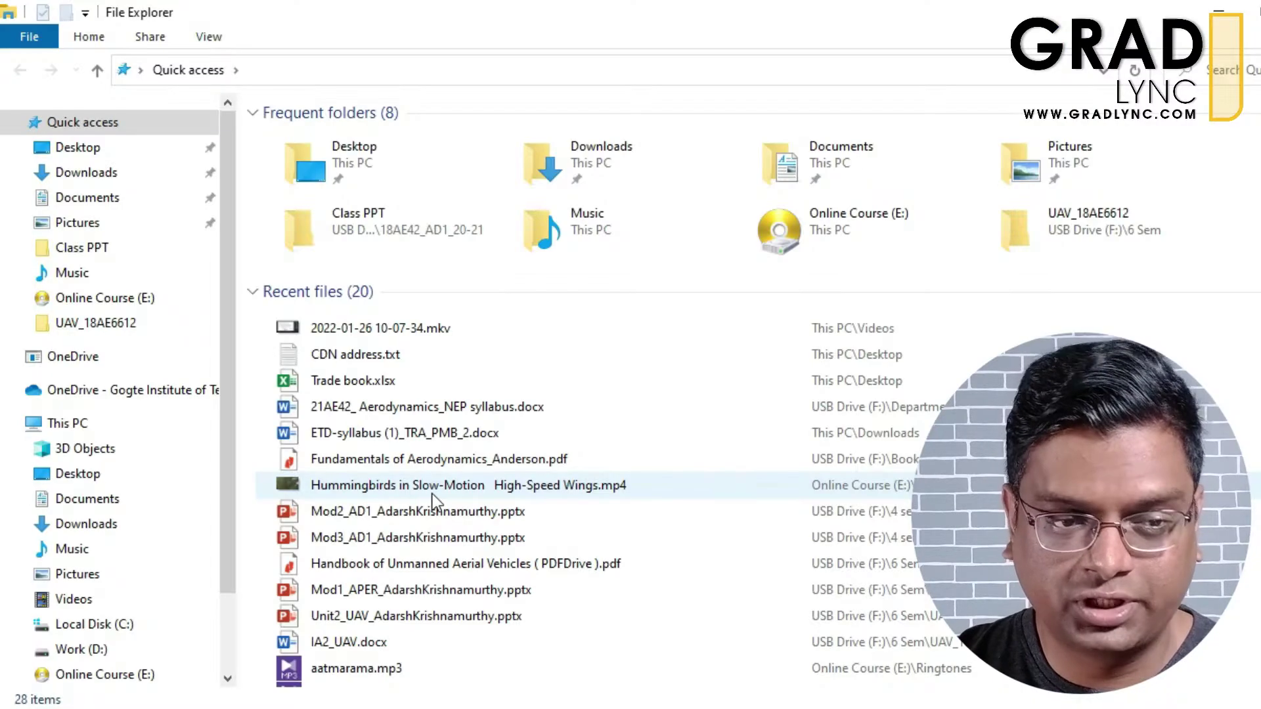
pyautogui.scroll(-2, 141, 466)
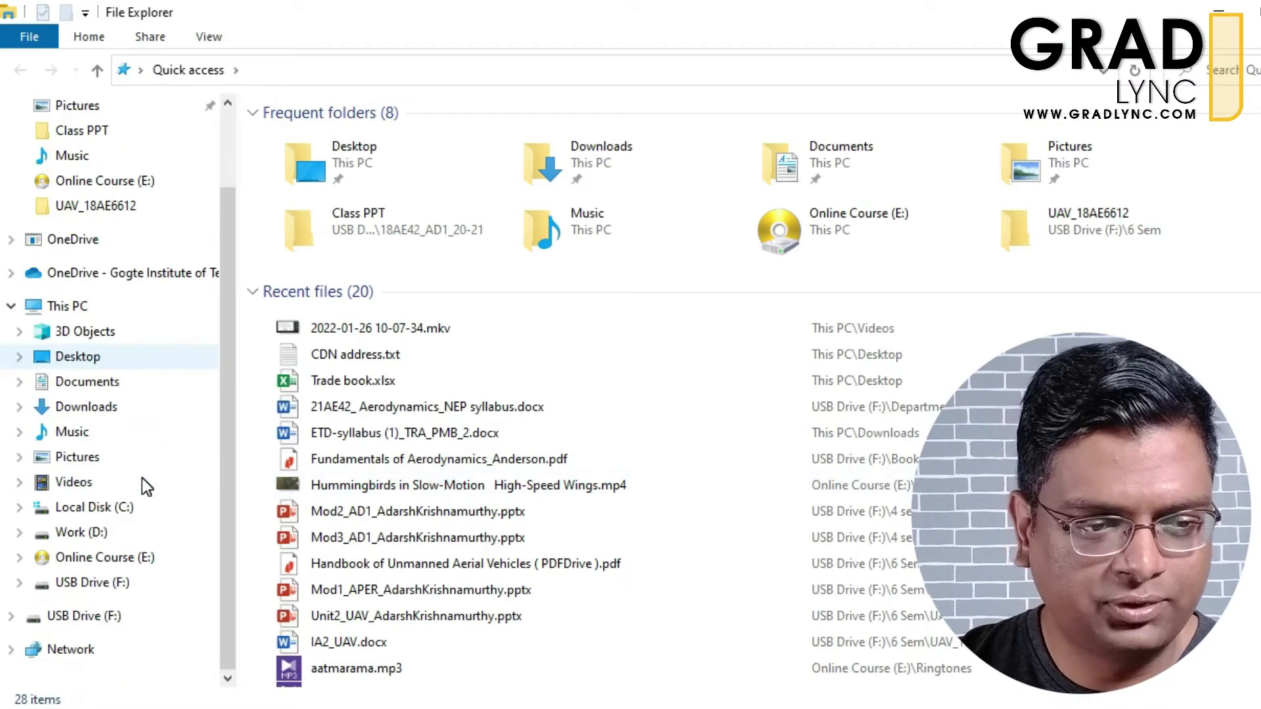
pyautogui.click(118, 582)
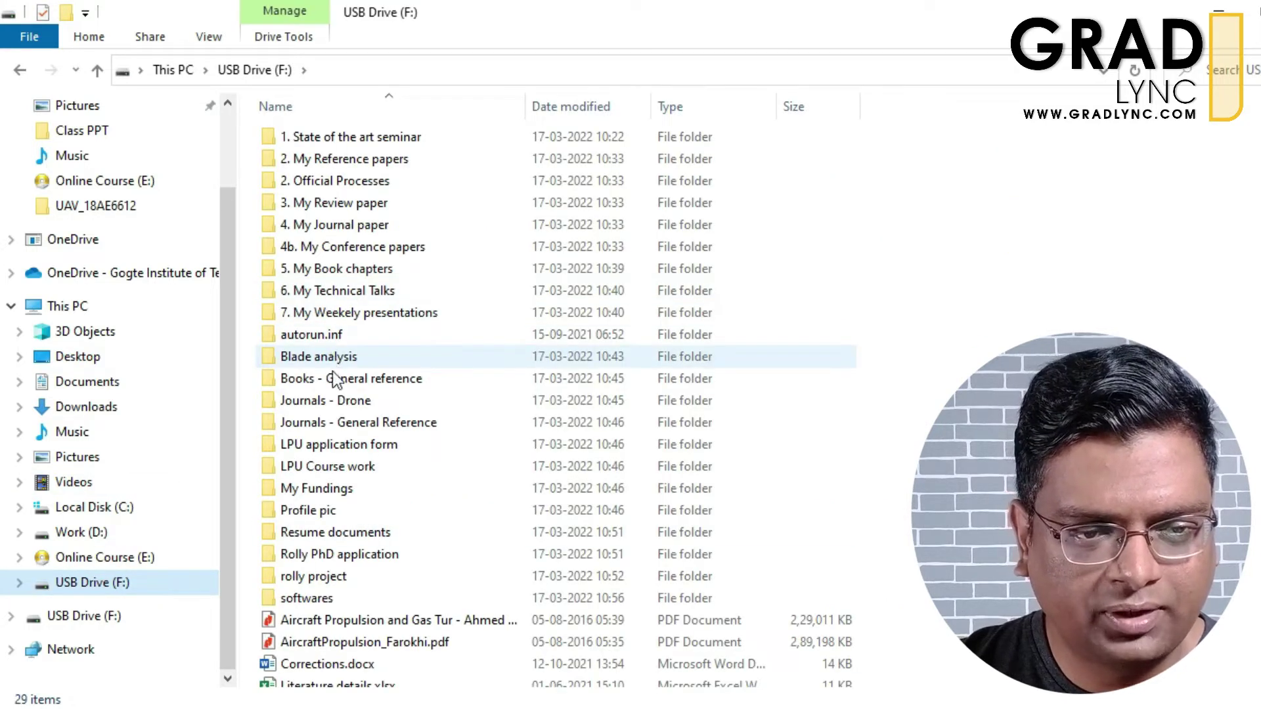
pyautogui.doubleClick(334, 402)
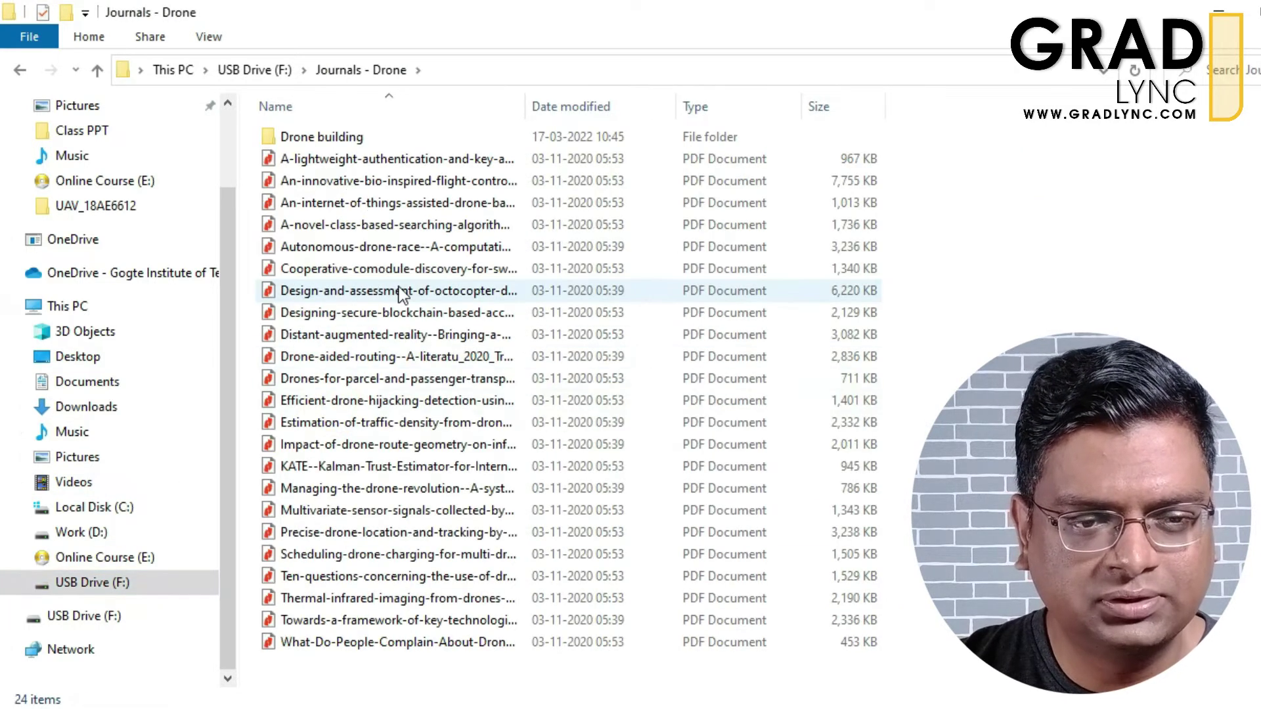
pyautogui.click(408, 158)
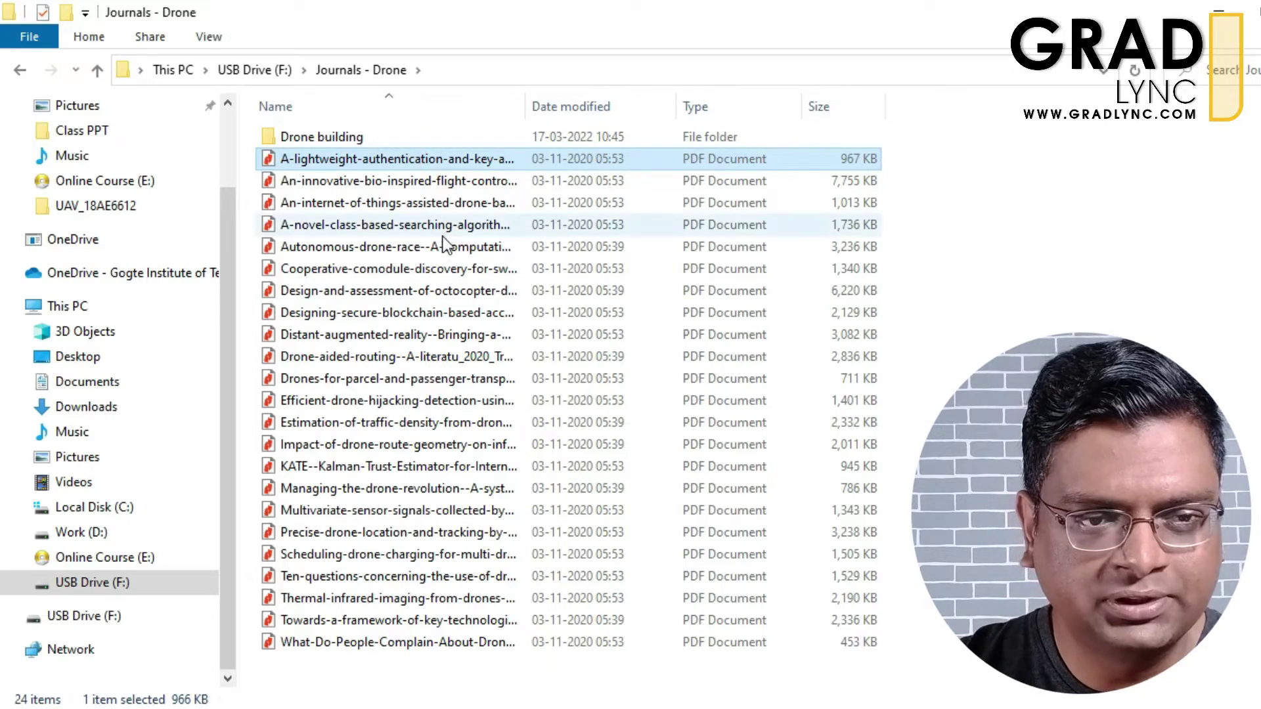
pyautogui.keyDown('shift'); pyautogui.click(424, 334); pyautogui.keyUp('shift')
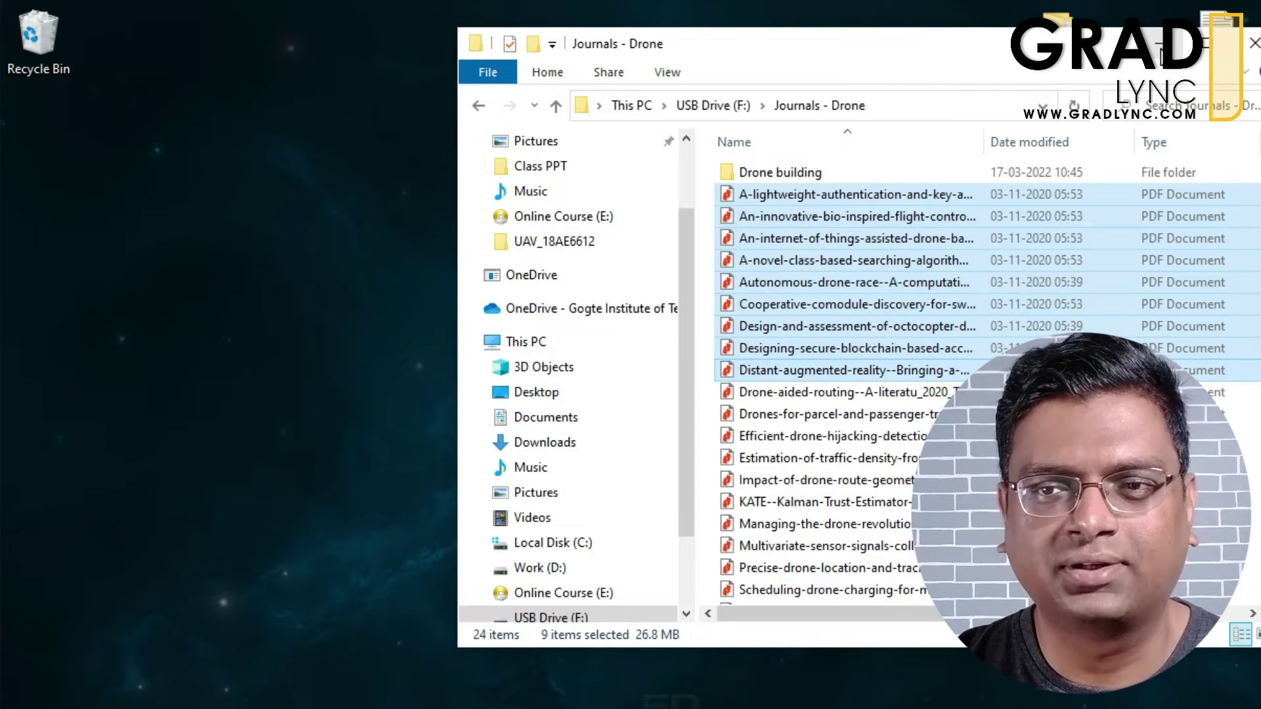
pyautogui.click(1161, 43)
# - Drag the nine selected drone PDFs from Explorer into Zotero's My Library centre pane
pyautogui.click(867, 702)
pyautogui.click(346, 699)
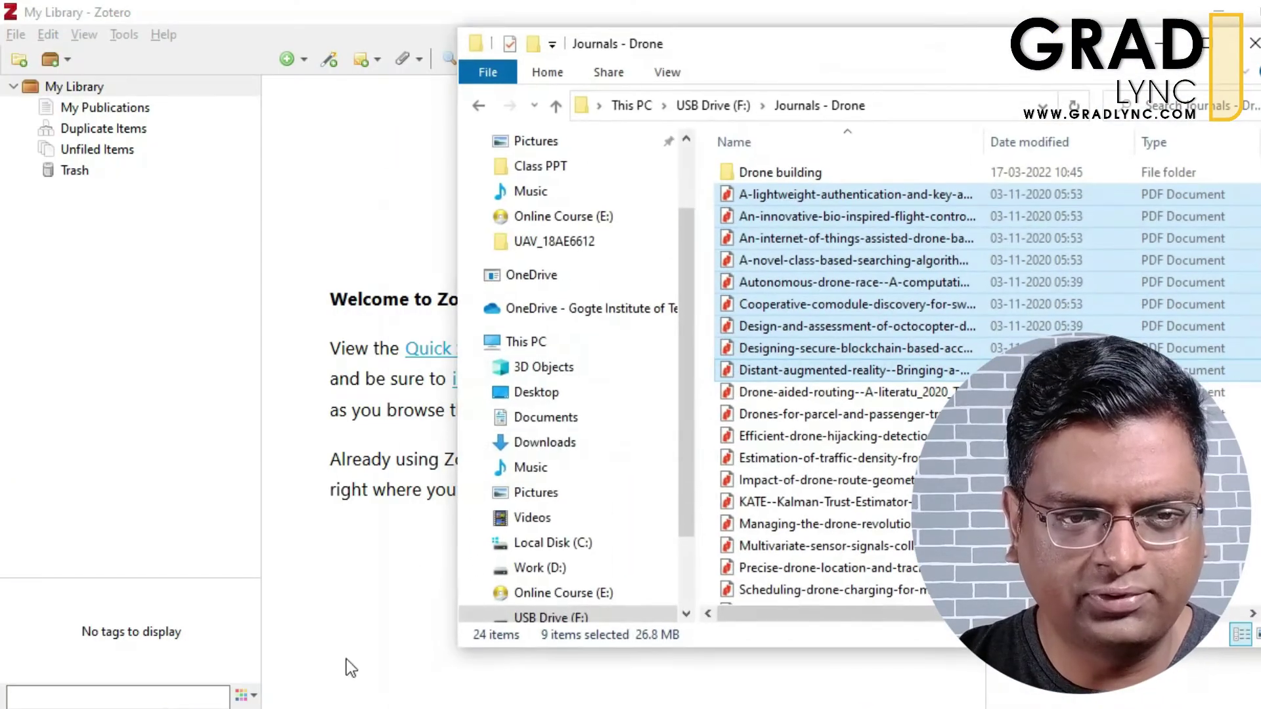
pyautogui.moveTo(794, 42); pyautogui.dragTo(888, 56)
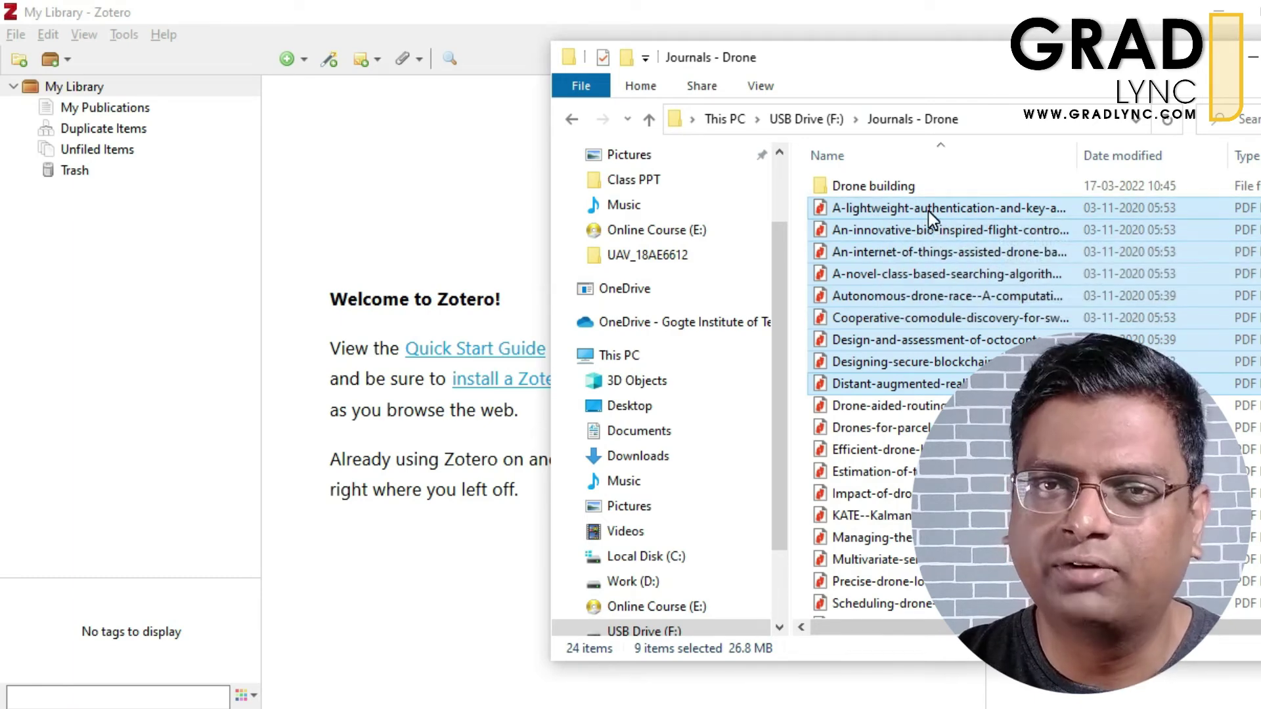
pyautogui.moveTo(920, 203); pyautogui.dragTo(415, 244)
pyautogui.moveTo(414, 237); pyautogui.dragTo(414, 237)
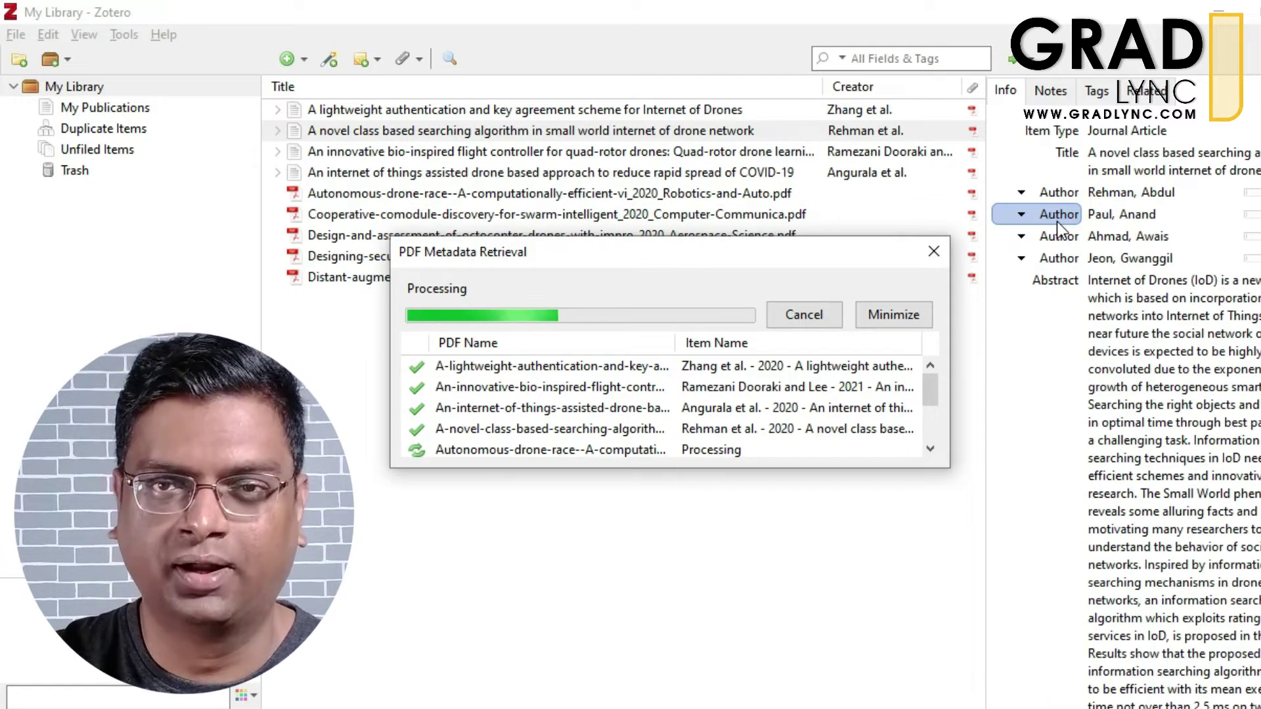
# - Check an imported article's author details, then close the finished PDF Metadata Retrieval window
pyautogui.click(1157, 191)
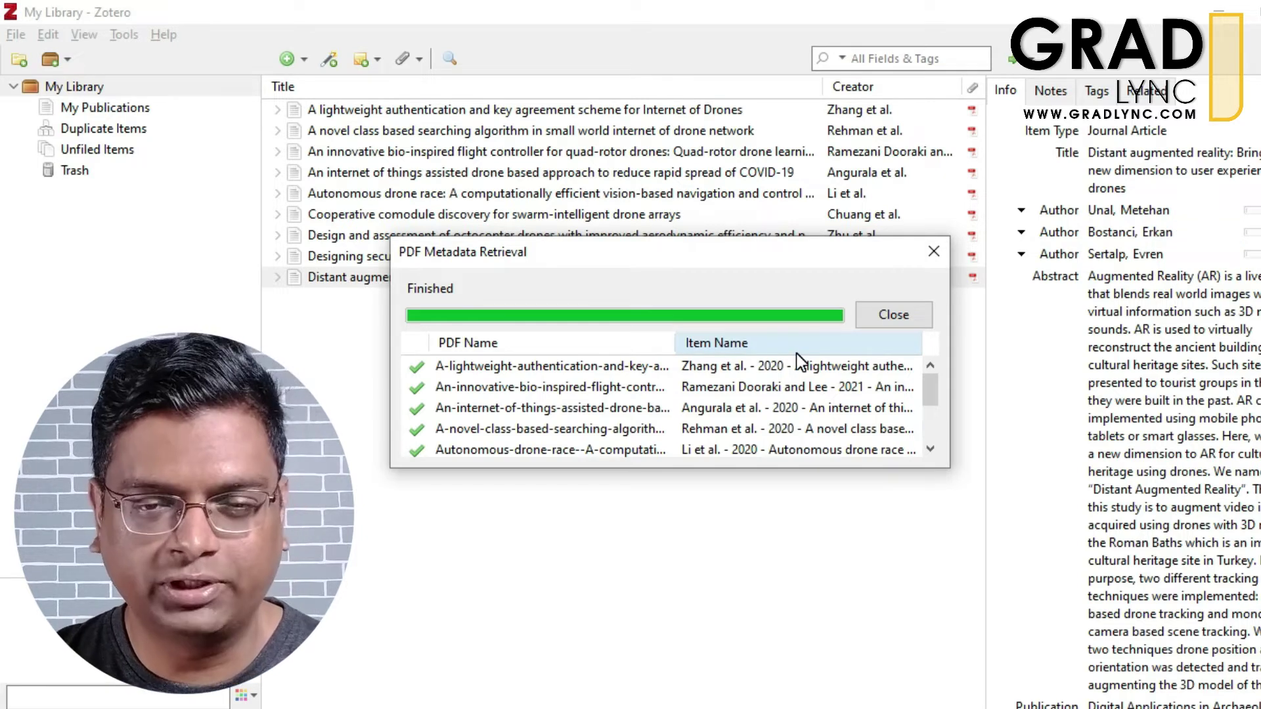
pyautogui.click(886, 317)
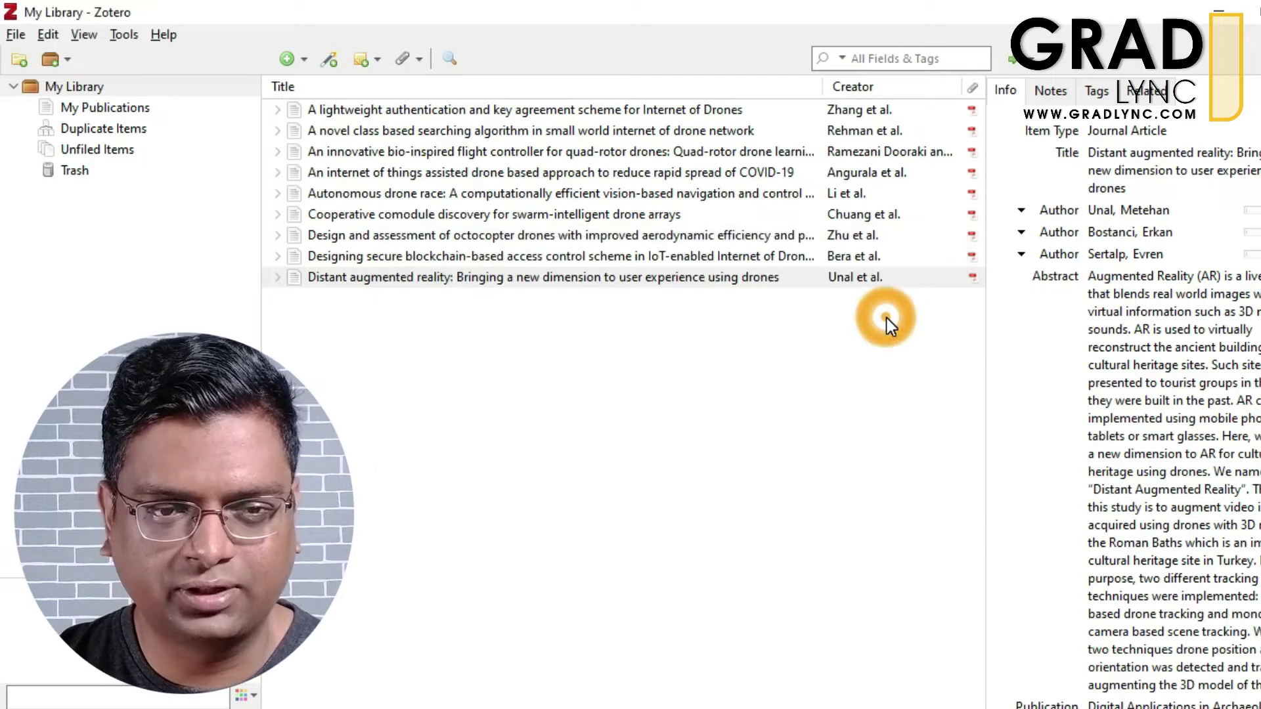
pyautogui.click(390, 116)
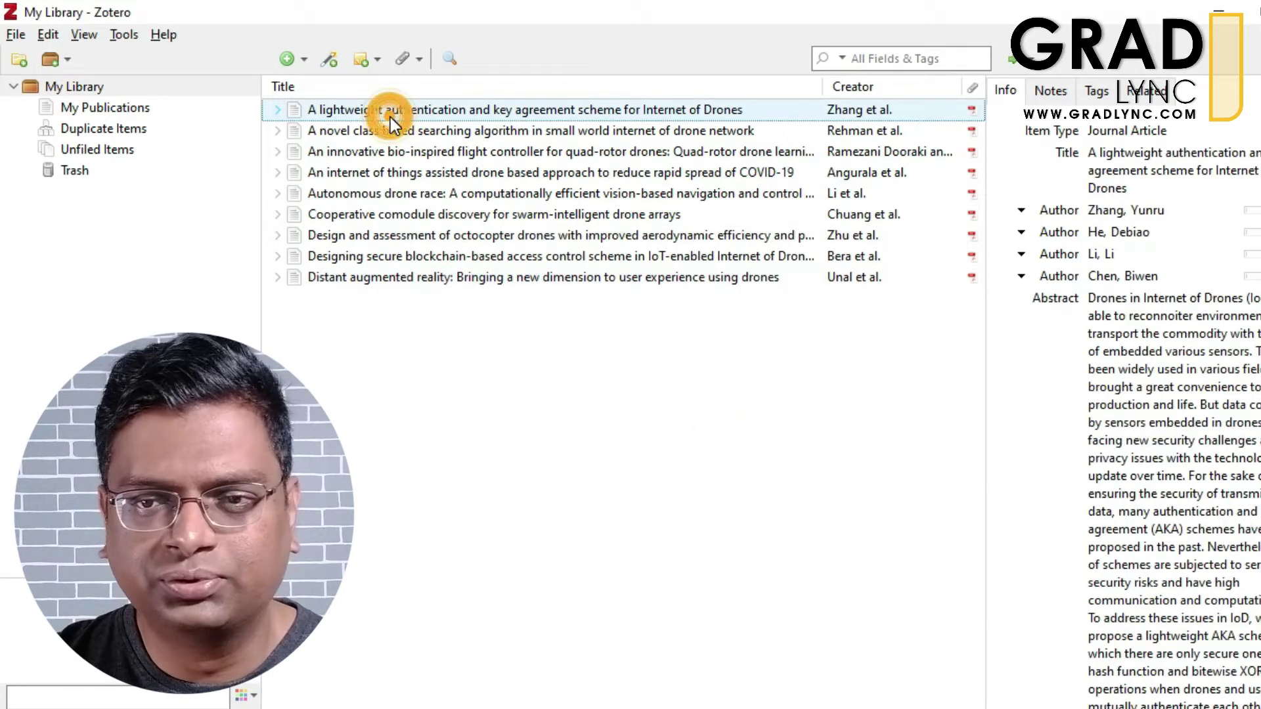
pyautogui.click(417, 131)
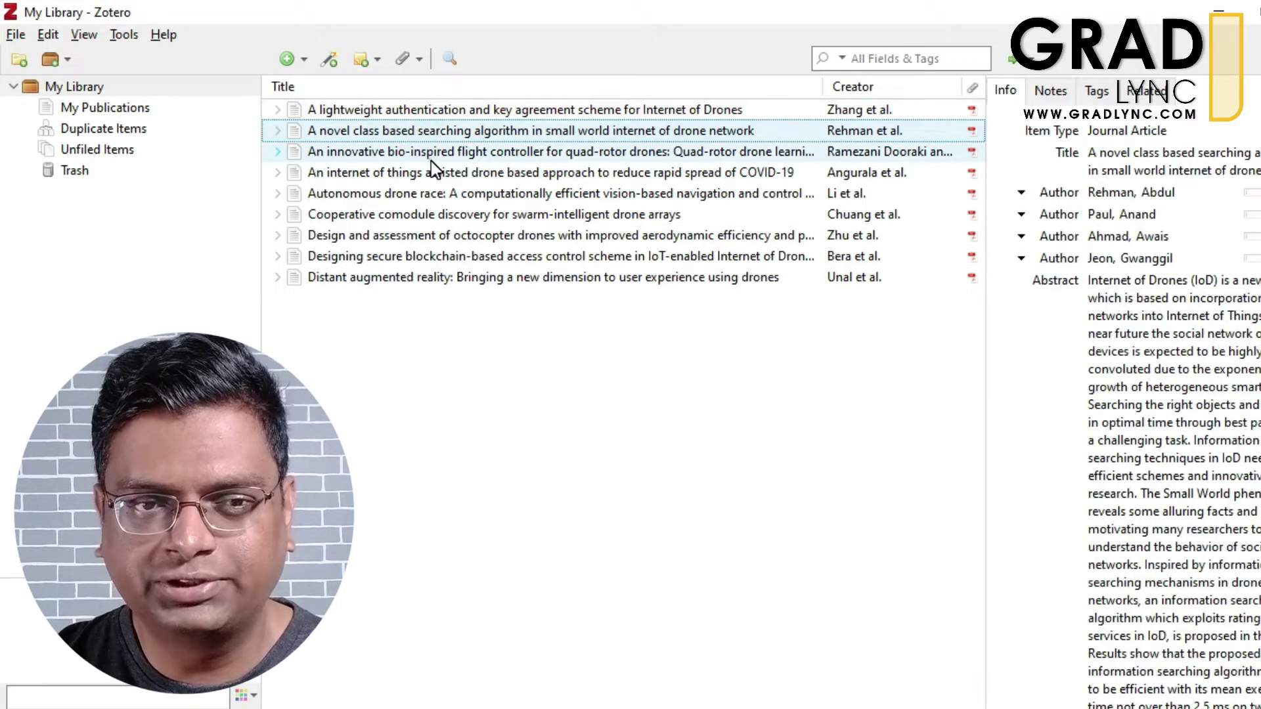
pyautogui.click(431, 158)
pyautogui.click(437, 171)
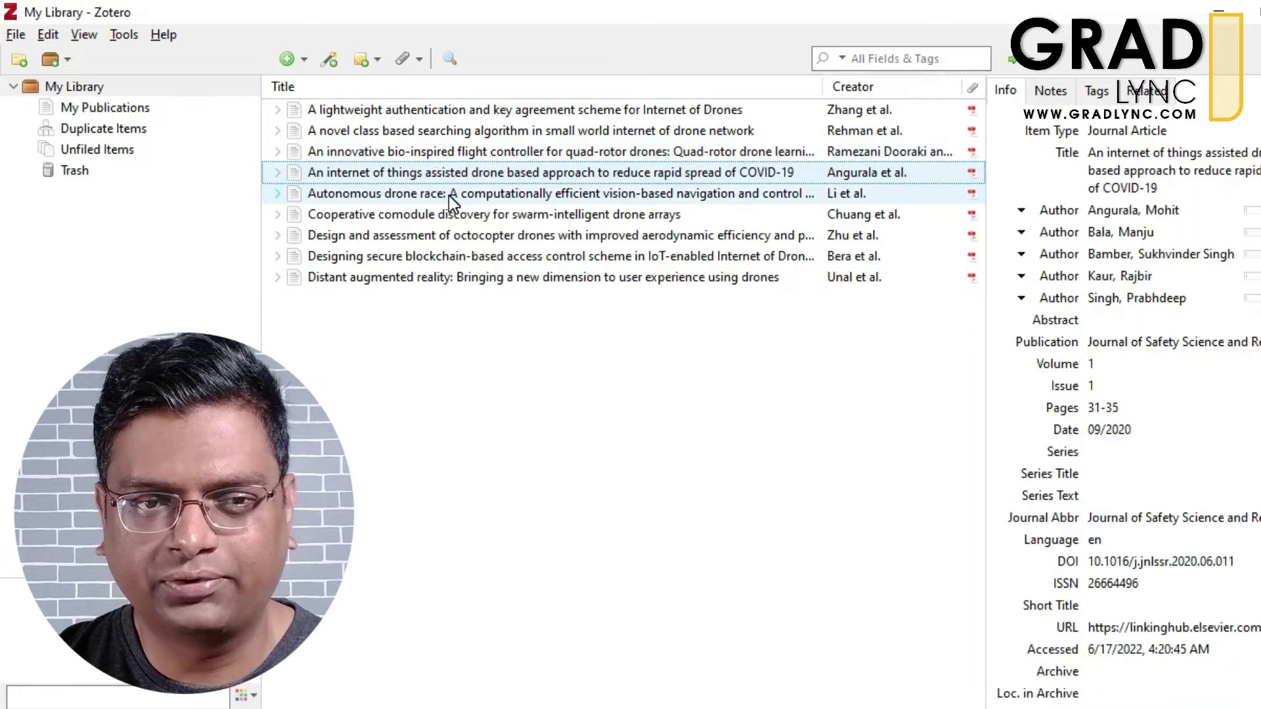
pyautogui.click(448, 195)
pyautogui.click(1233, 347)
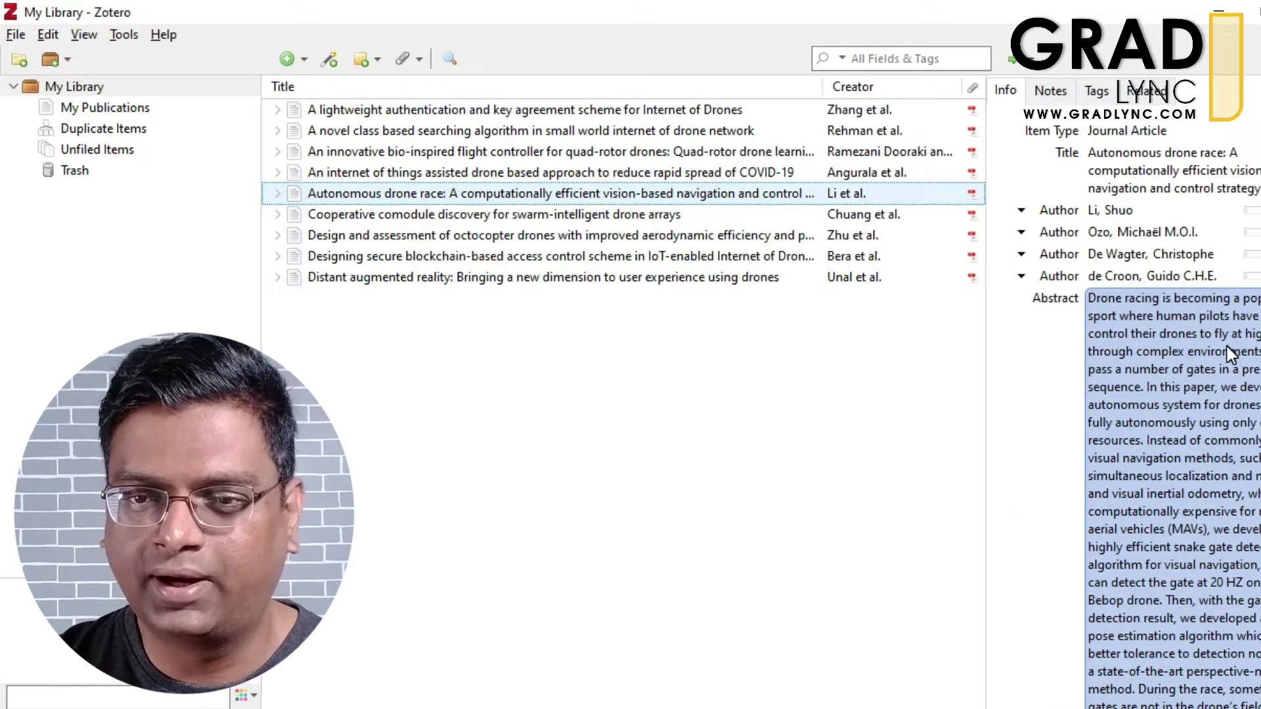
pyautogui.scroll(-8, 1226, 345)
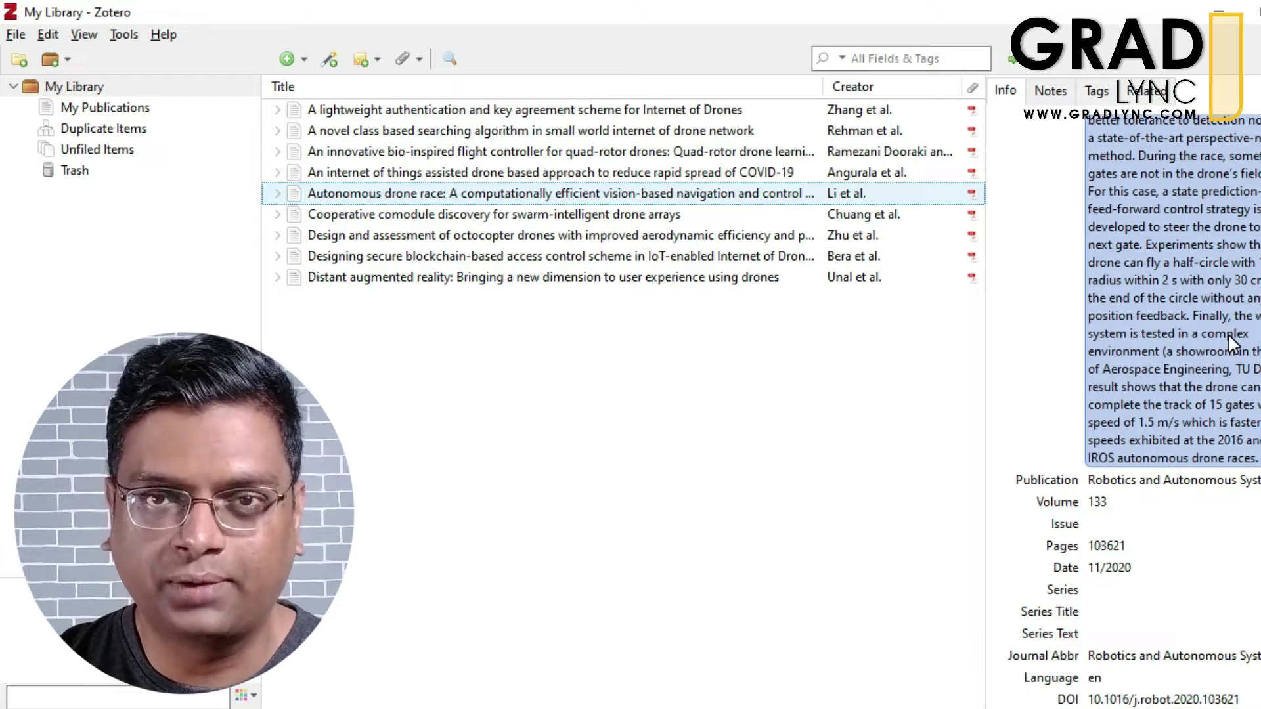
pyautogui.scroll(-4, 1228, 336)
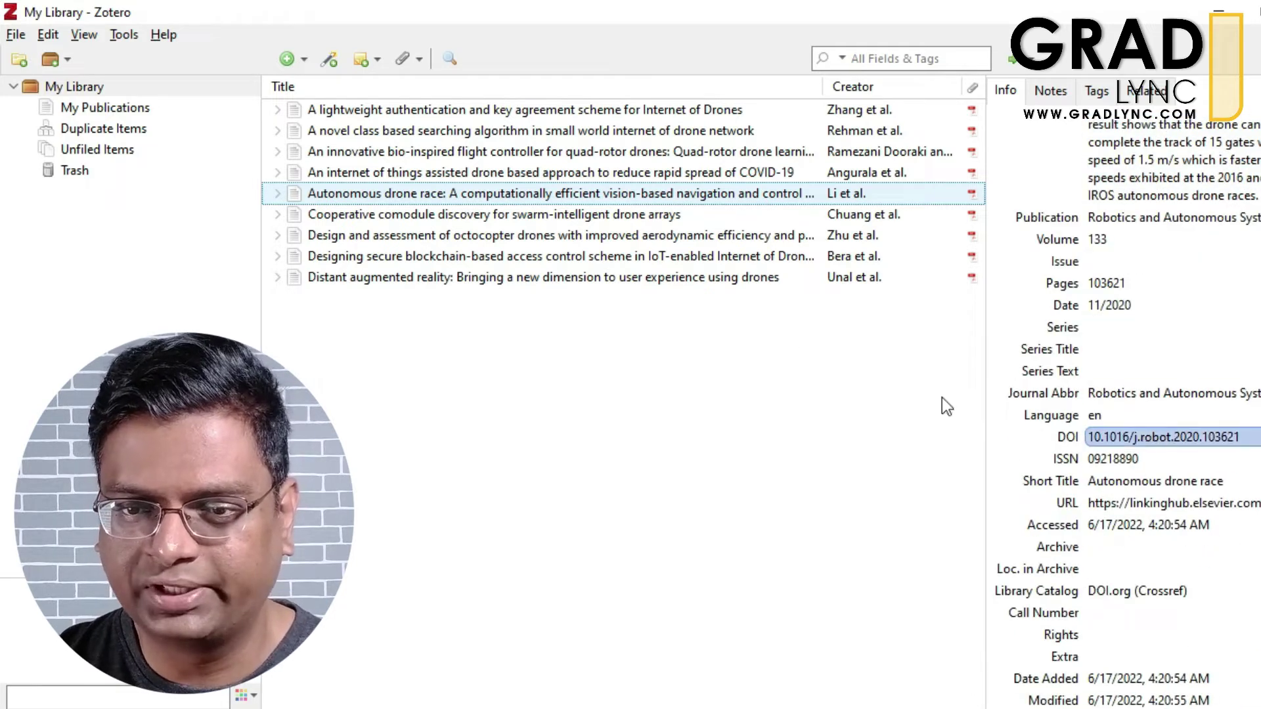
pyautogui.click(580, 214)
pyautogui.click(580, 236)
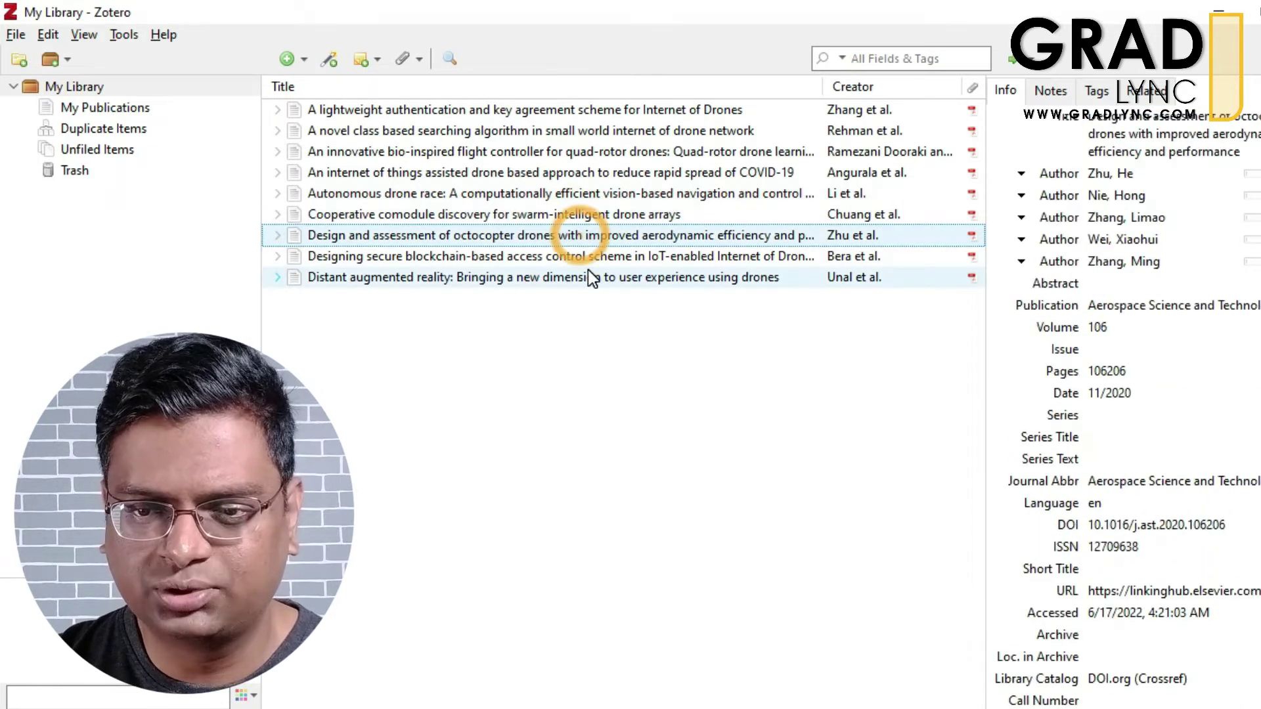
pyautogui.click(585, 256)
pyautogui.scroll(-6, 1092, 358)
pyautogui.scroll(-8, 1092, 358)
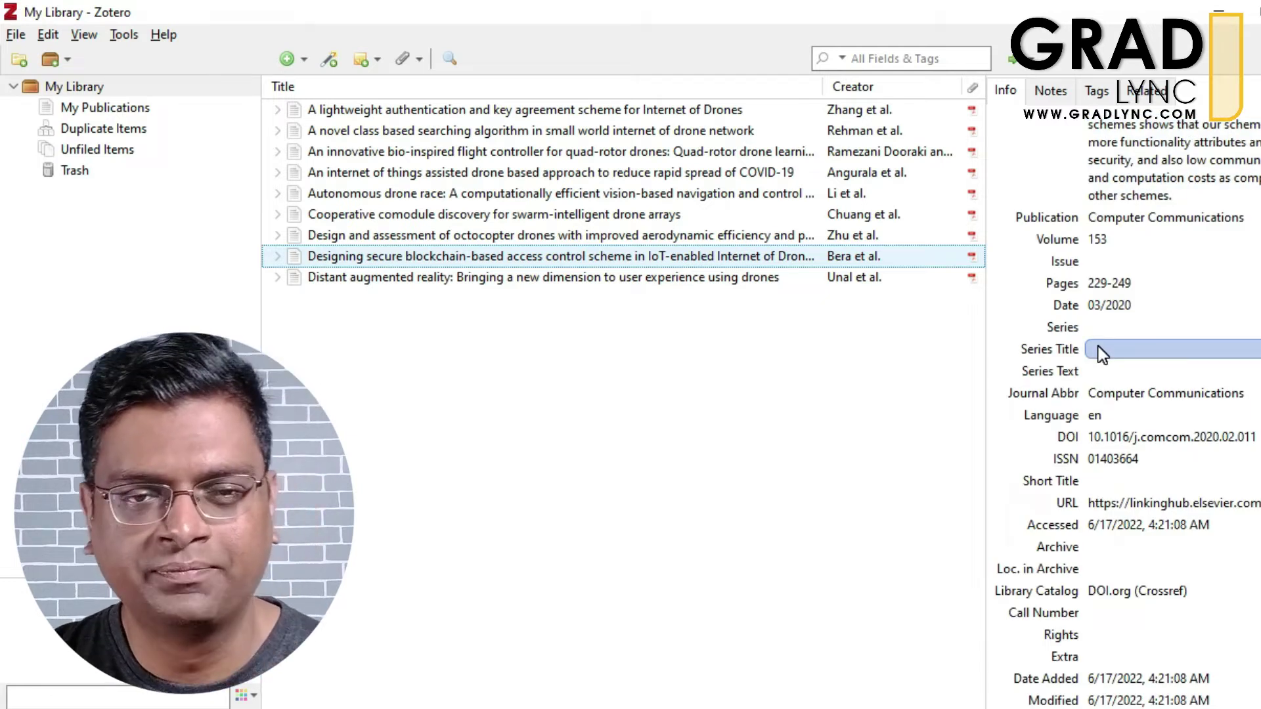
pyautogui.click(683, 285)
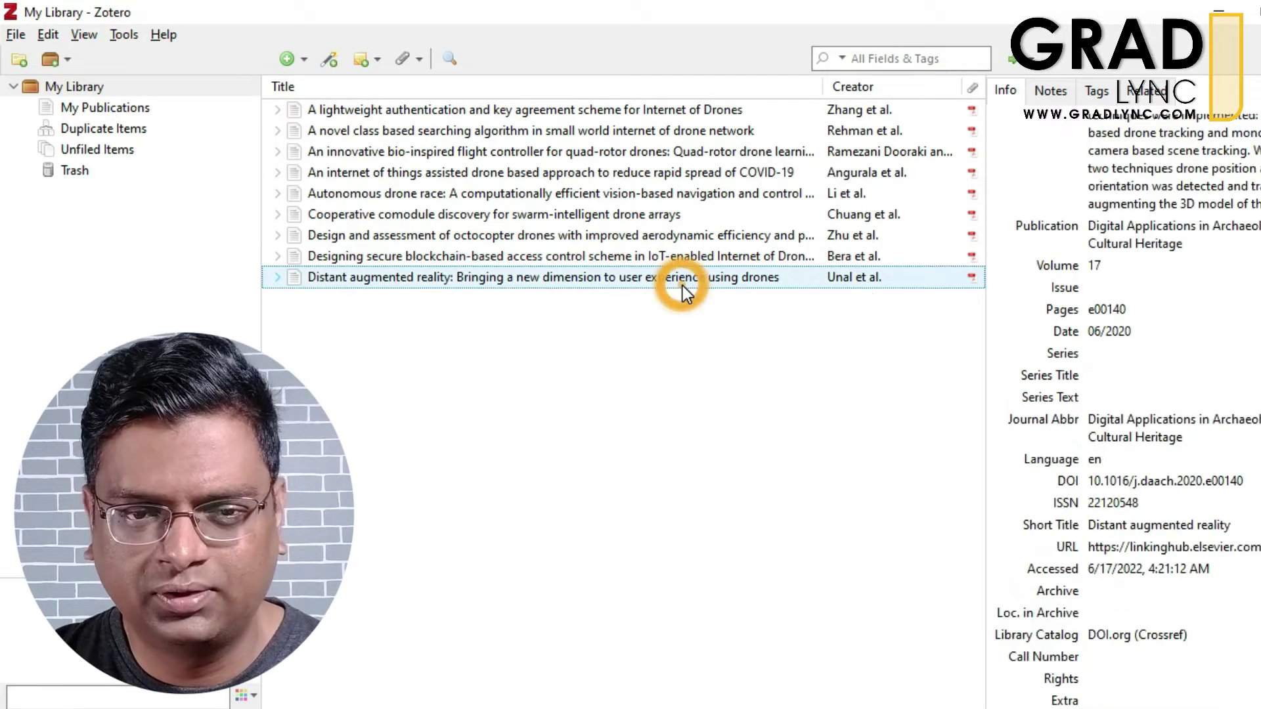
pyautogui.click(683, 258)
pyautogui.click(1188, 337)
pyautogui.scroll(9, 1189, 336)
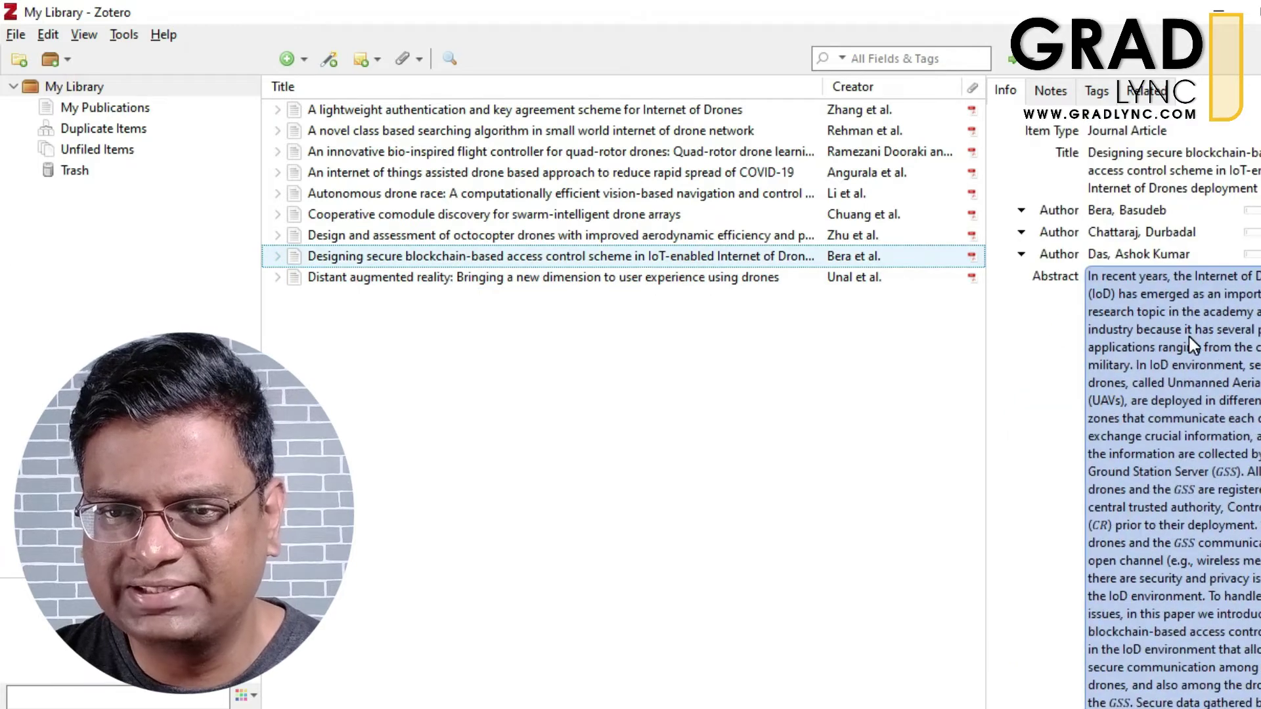
pyautogui.click(1141, 164)
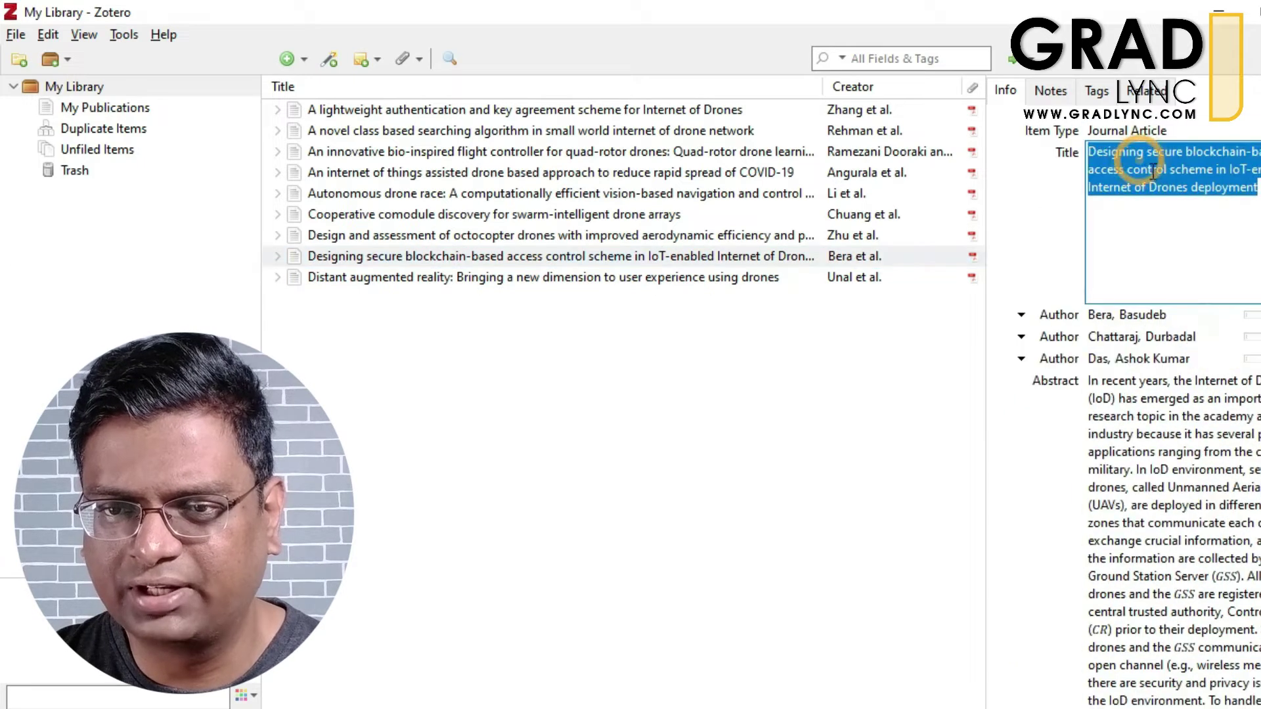
pyautogui.click(798, 439)
pyautogui.click(1246, 354)
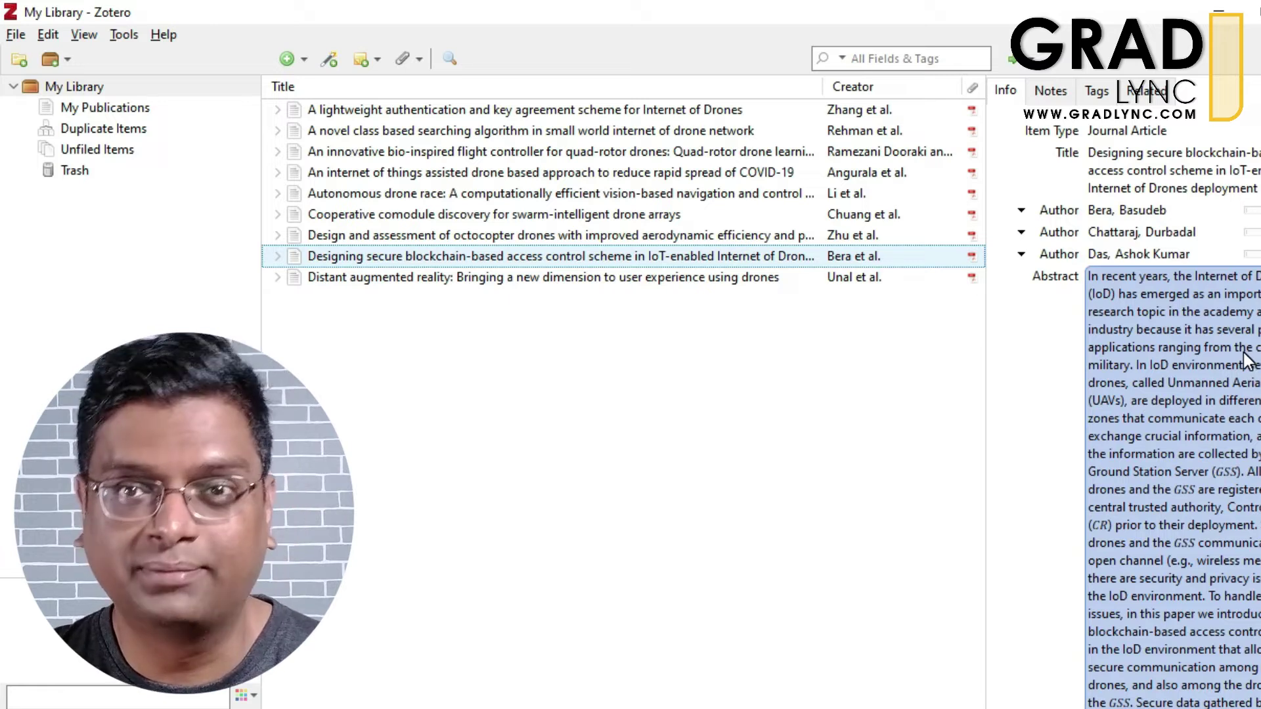
pyautogui.click(764, 289)
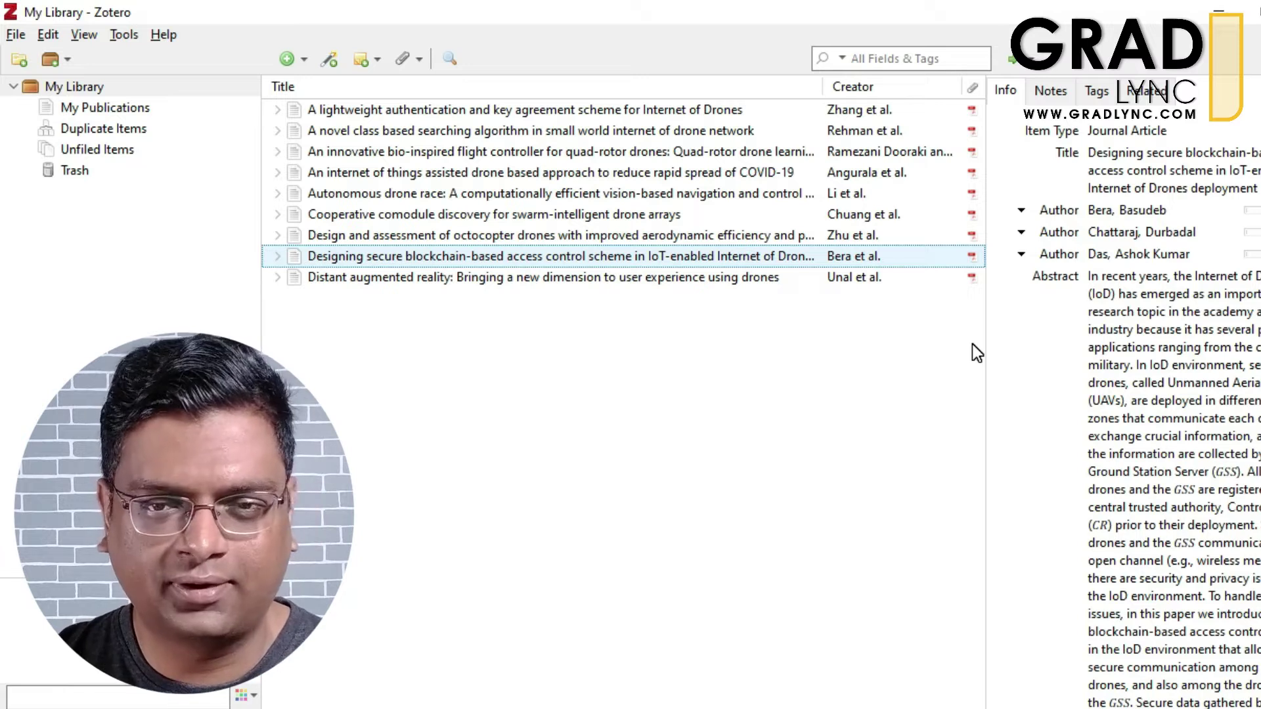
# - Save the blank Word document to OneDrive as 'Final Project report.docx'
pyautogui.click(1230, 5)
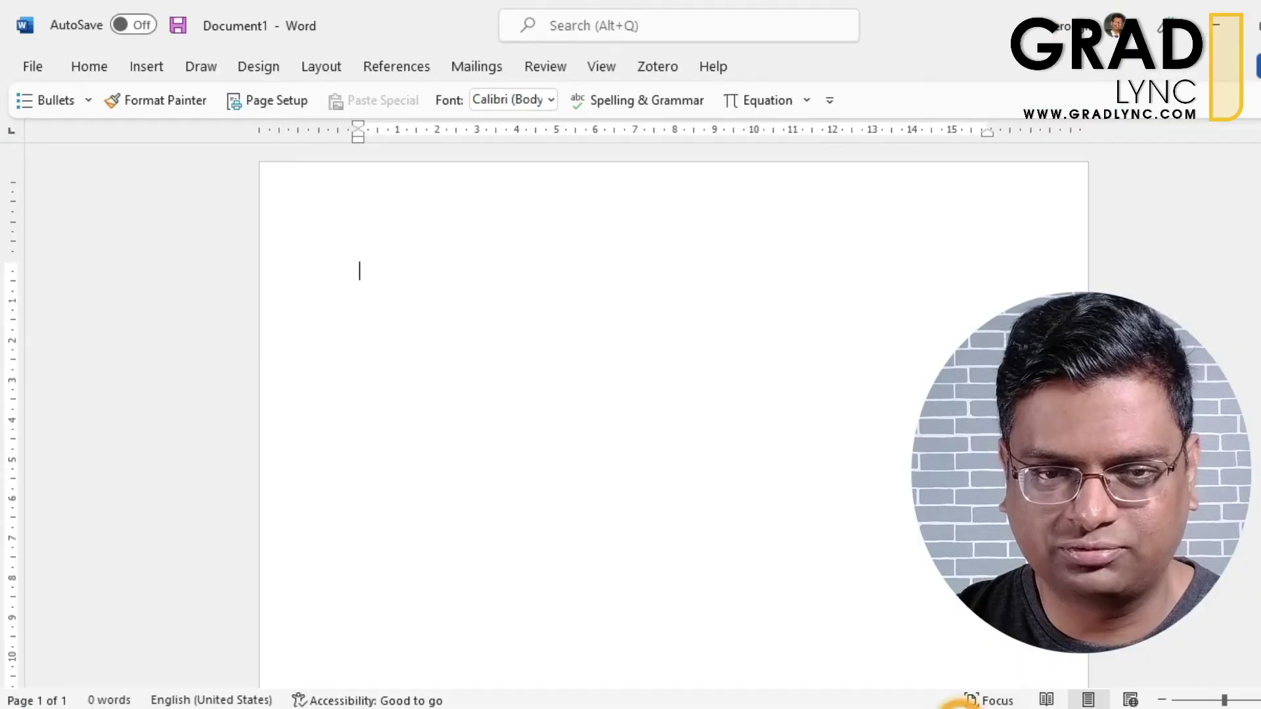
pyautogui.click(684, 301)
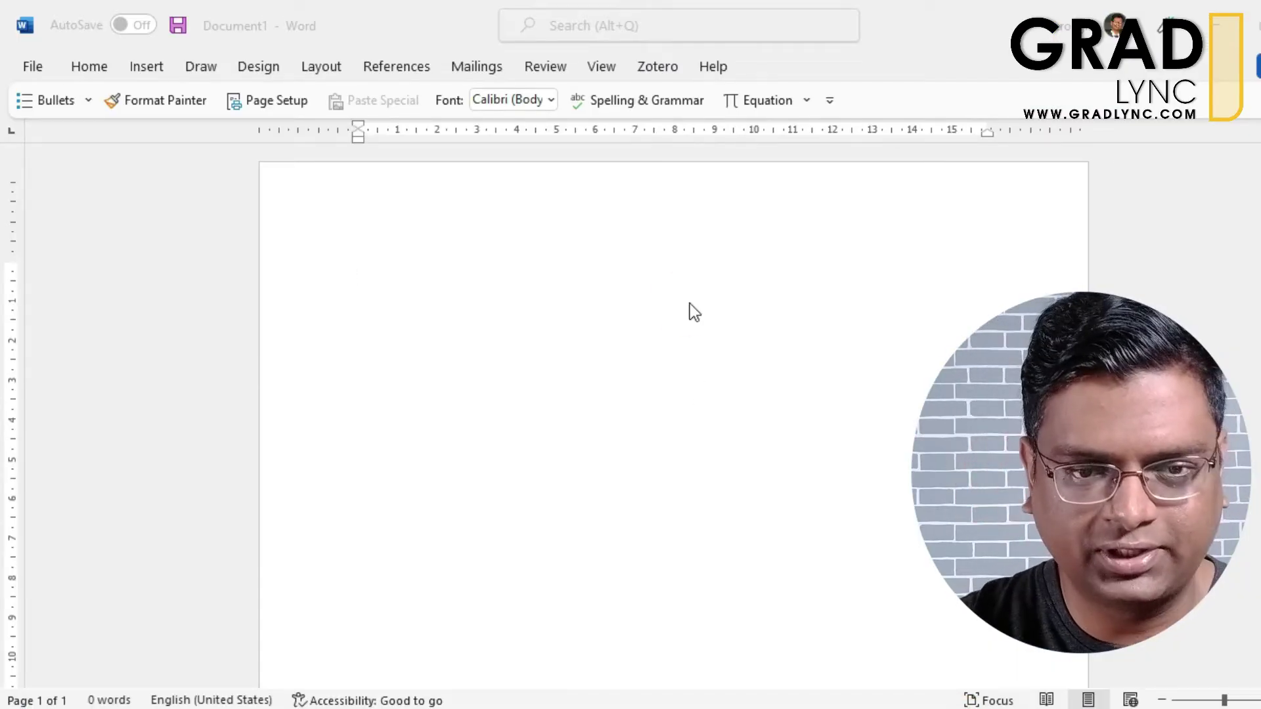
pyautogui.hotkey('ctrl', 's')
pyautogui.write('Final p')
pyautogui.press('BackSpace')
pyautogui.write('Project ')
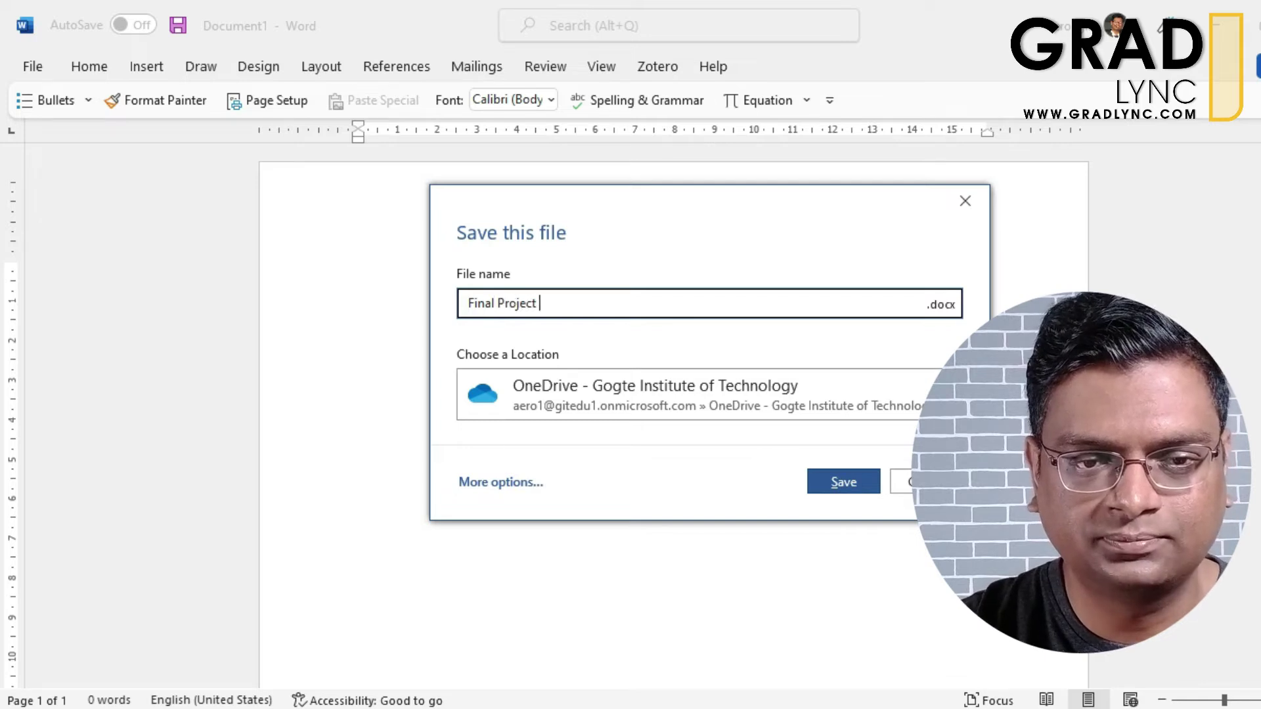
pyautogui.write('report')
pyautogui.press('Return')
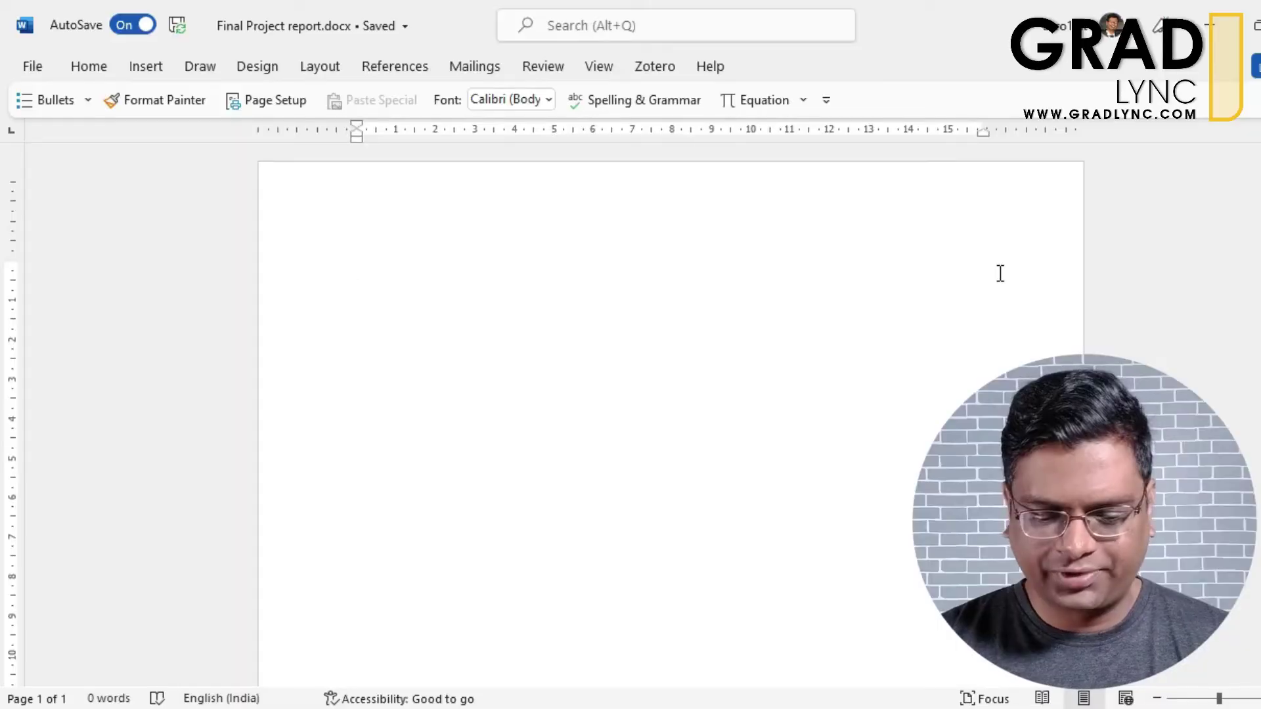
# - Type the 'Introduction' heading and enlarge its font size
pyautogui.write('In')
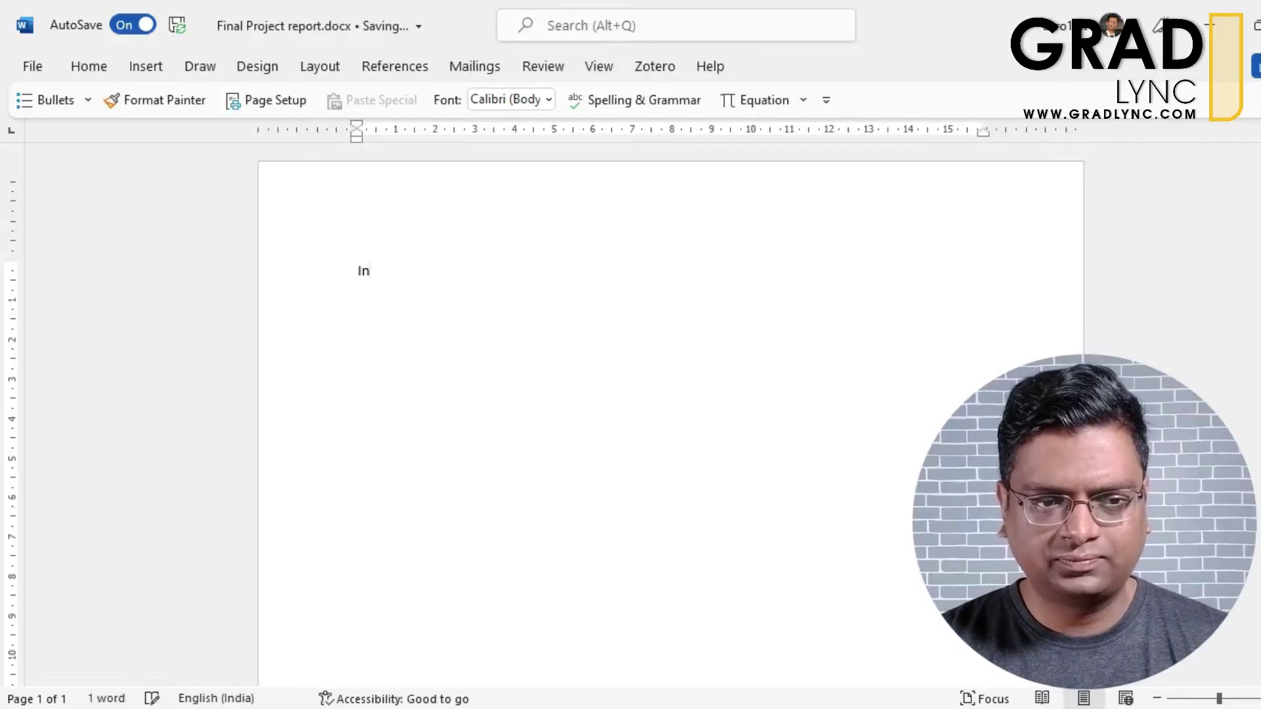
pyautogui.write('troduction')
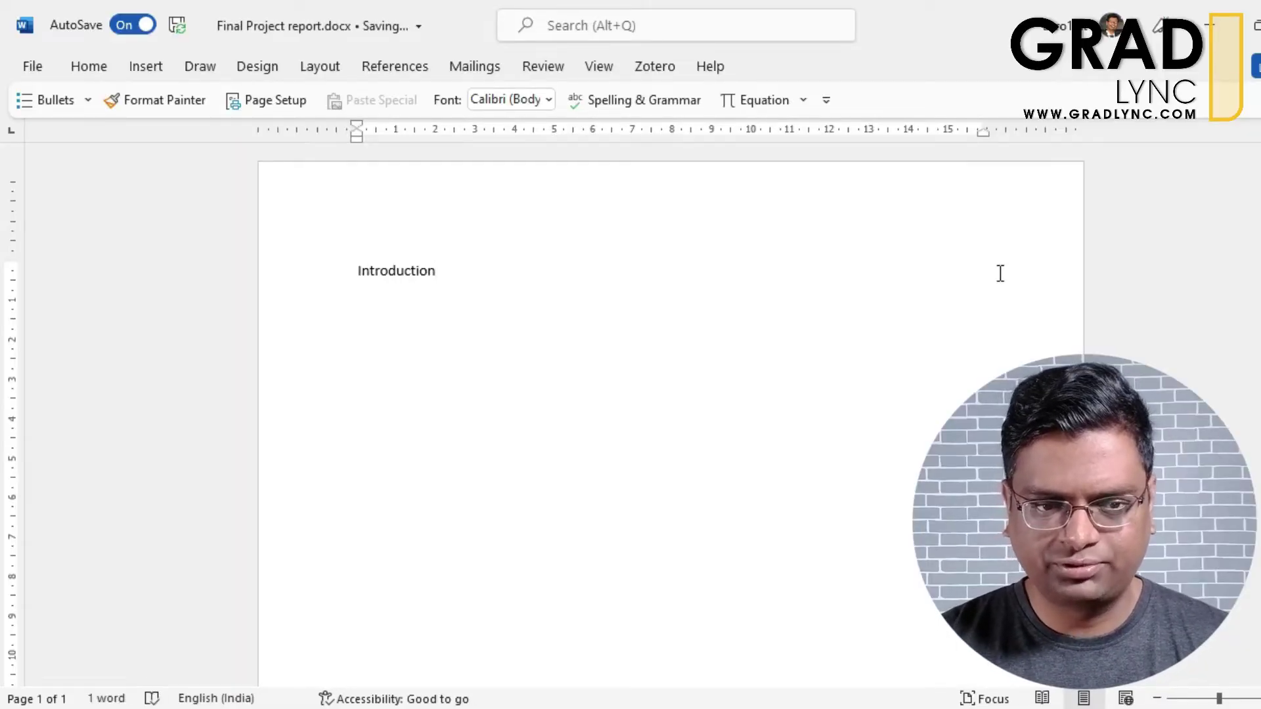
pyautogui.tripleClick(1000, 273)
pyautogui.hotkey('ctrl', 'shift', '.')
pyautogui.hotkey('ctrl', 'shift', '.')
pyautogui.hotkey('ctrl', 'shift', '.')
pyautogui.hotkey('ctrl', 'shift', '.')
pyautogui.hotkey('ctrl', 'shift', '.')
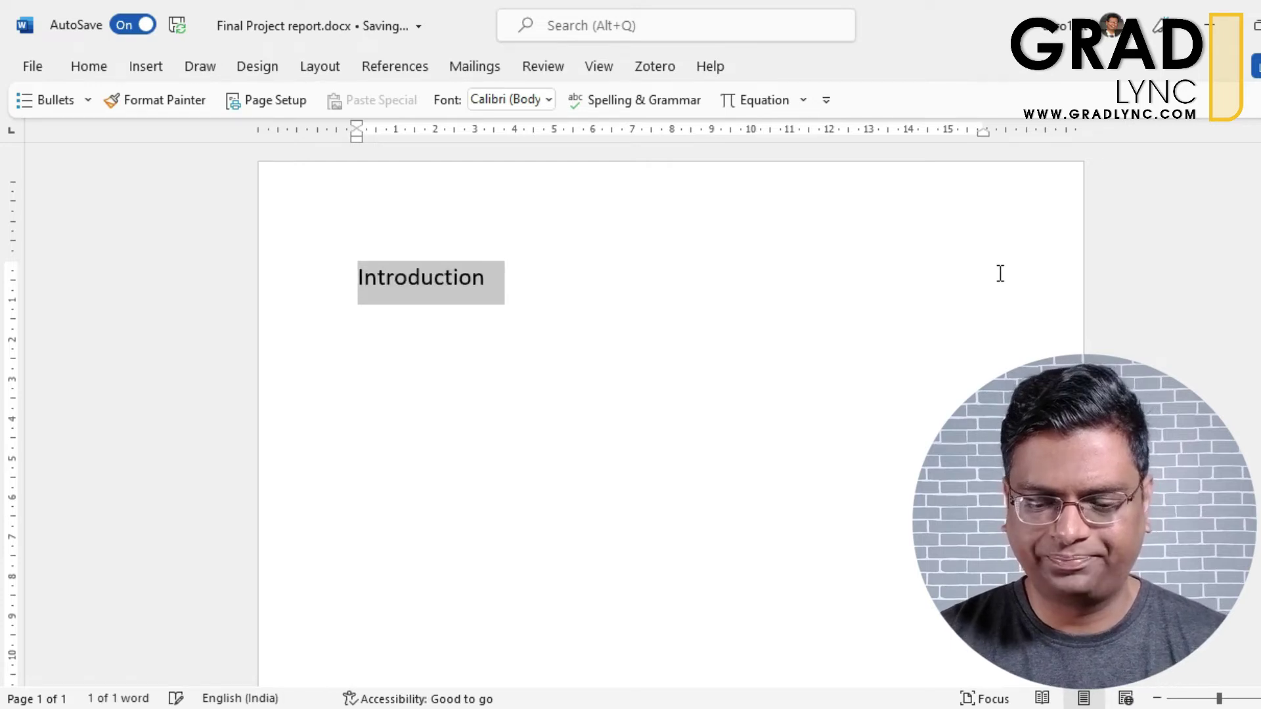
# - Add the line 'Sample text from a Journal paper.' below the heading
pyautogui.click(1001, 273)
pyautogui.press('Return')
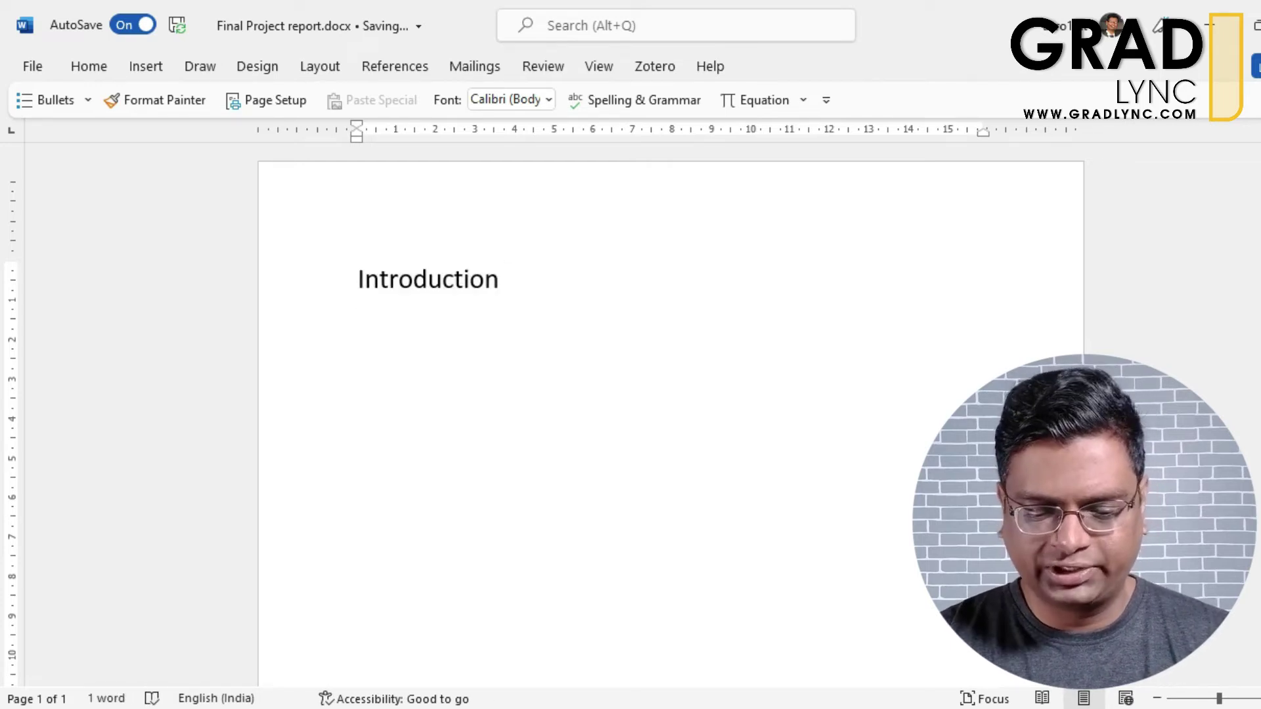
pyautogui.write('Sample')
pyautogui.press('BackSpace')
pyautogui.press('BackSpace')
pyautogui.press('BackSpace')
pyautogui.press('BackSpace')
pyautogui.press('BackSpace')
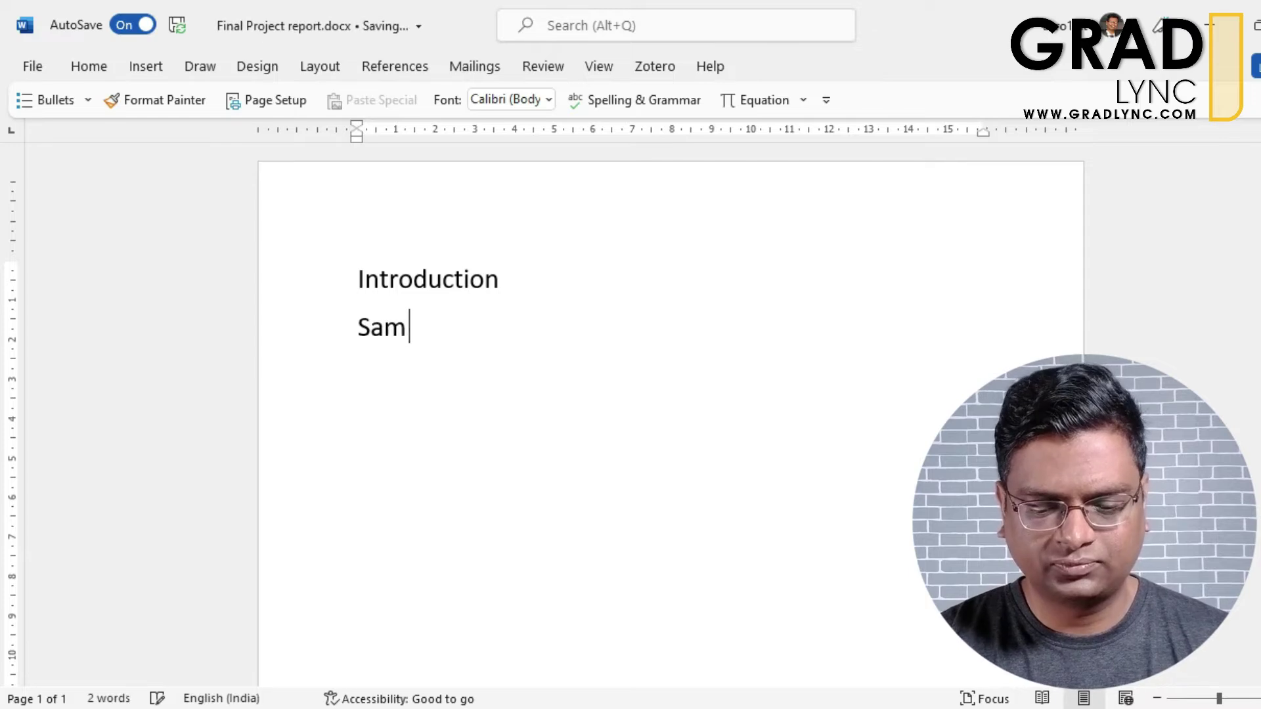
pyautogui.press('BackSpace')
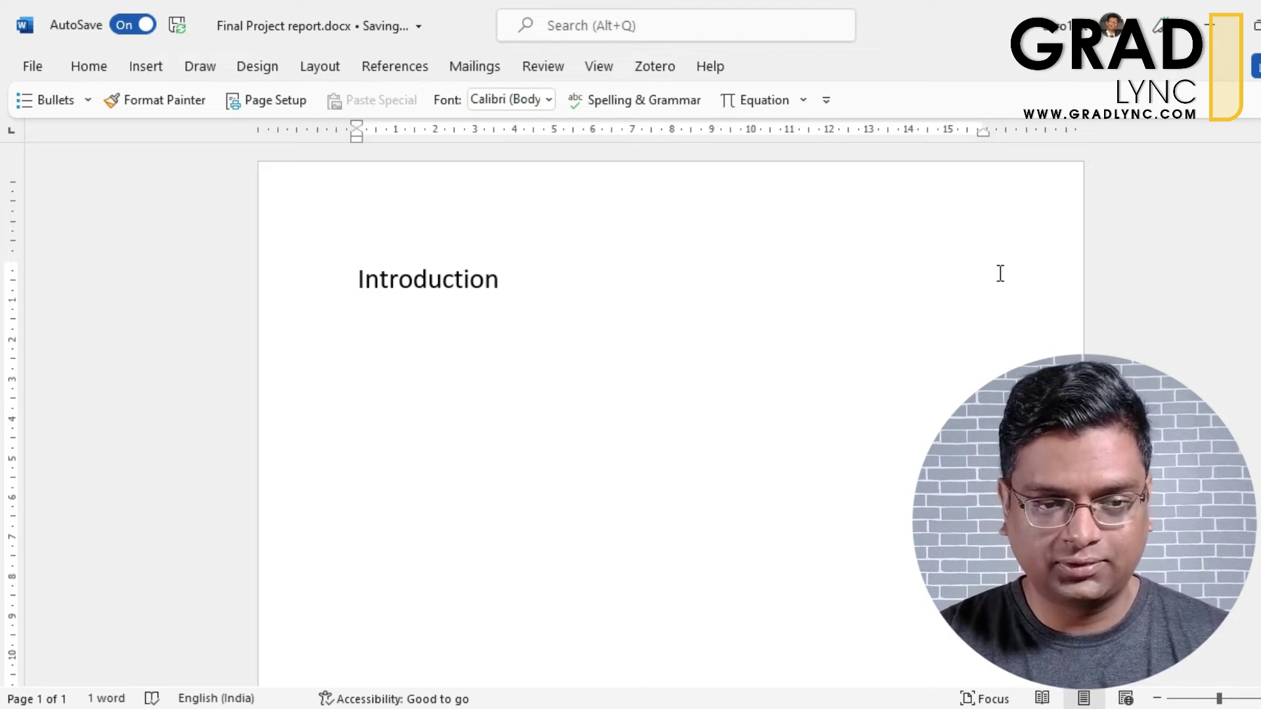
pyautogui.write('Samp')
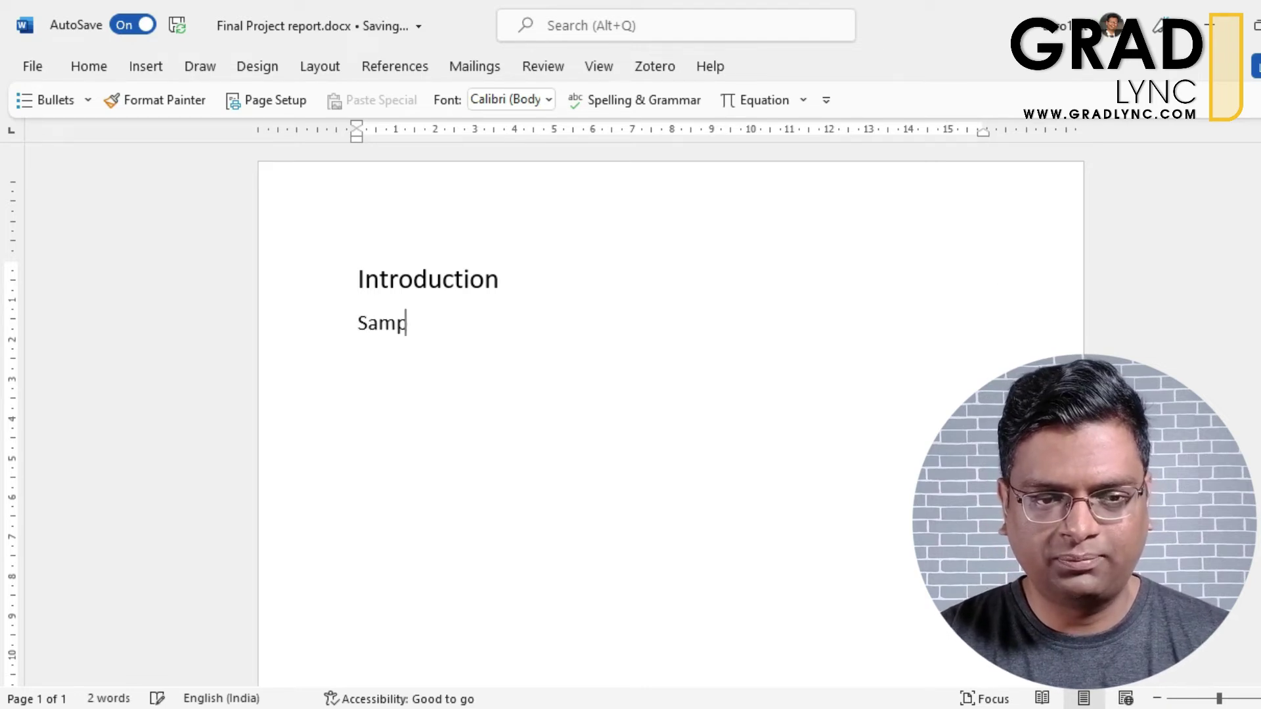
pyautogui.write('le text f')
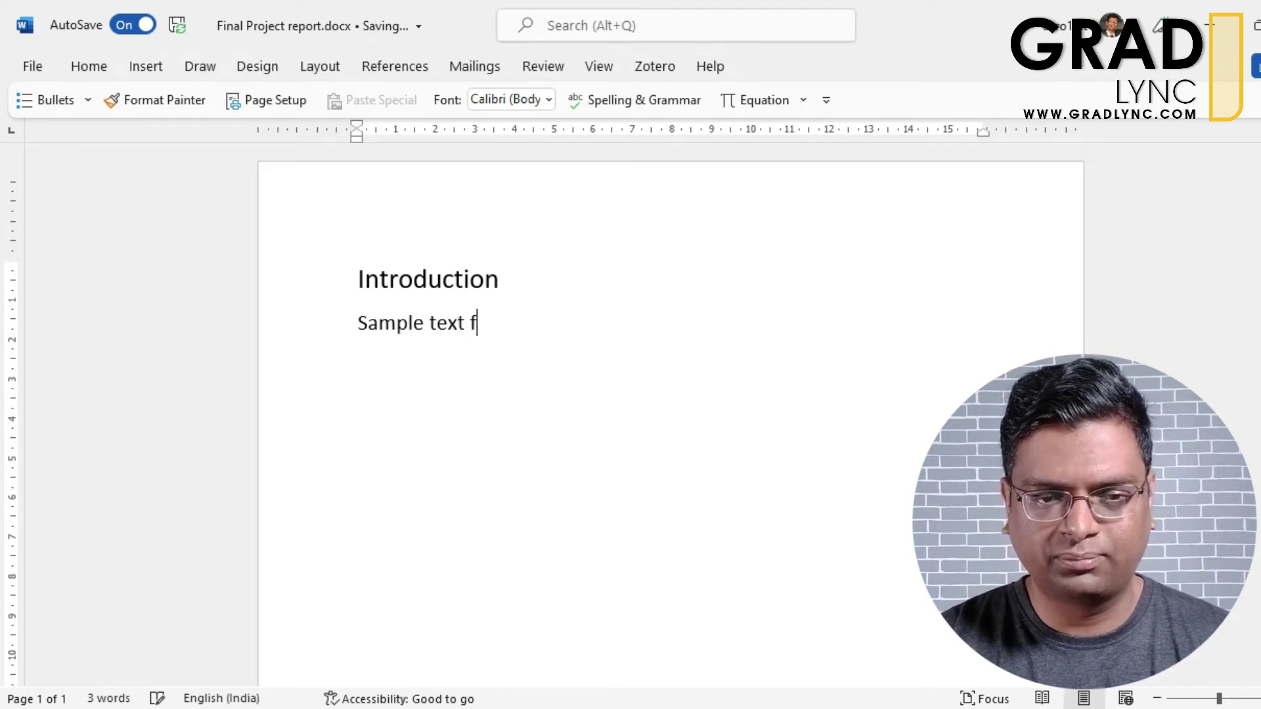
pyautogui.write('rom a Journal paper')
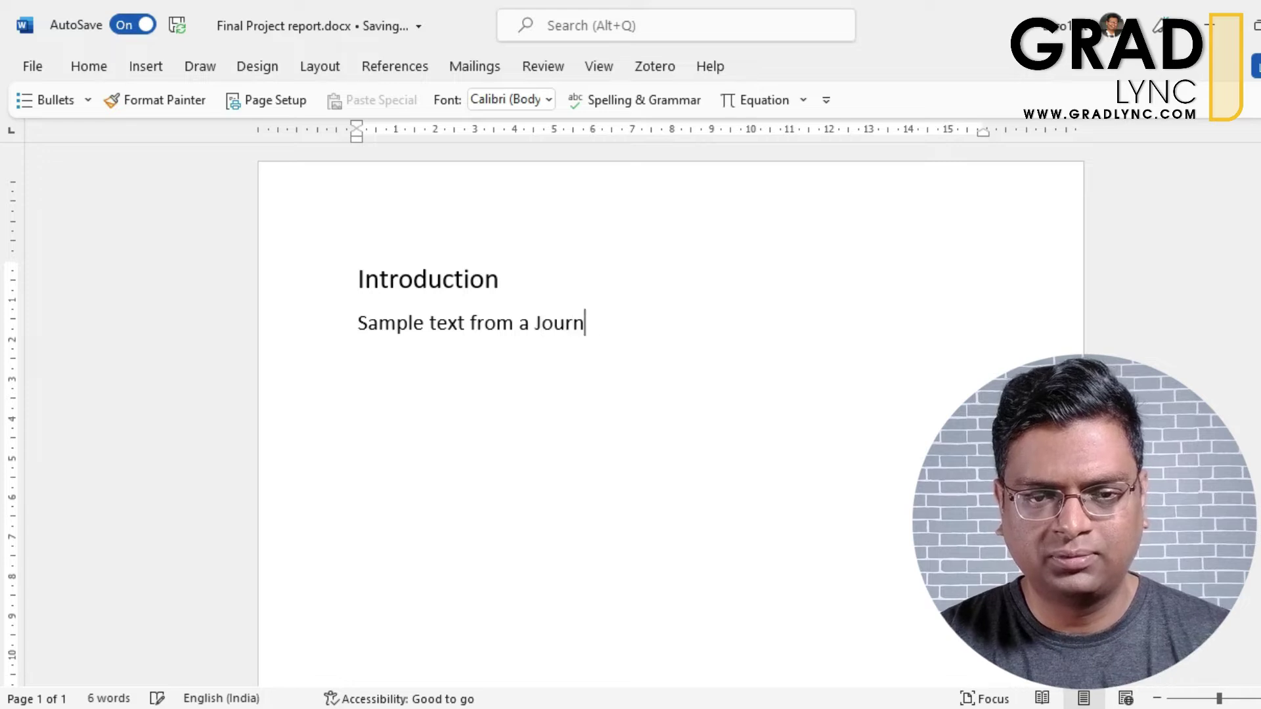
pyautogui.write('.')
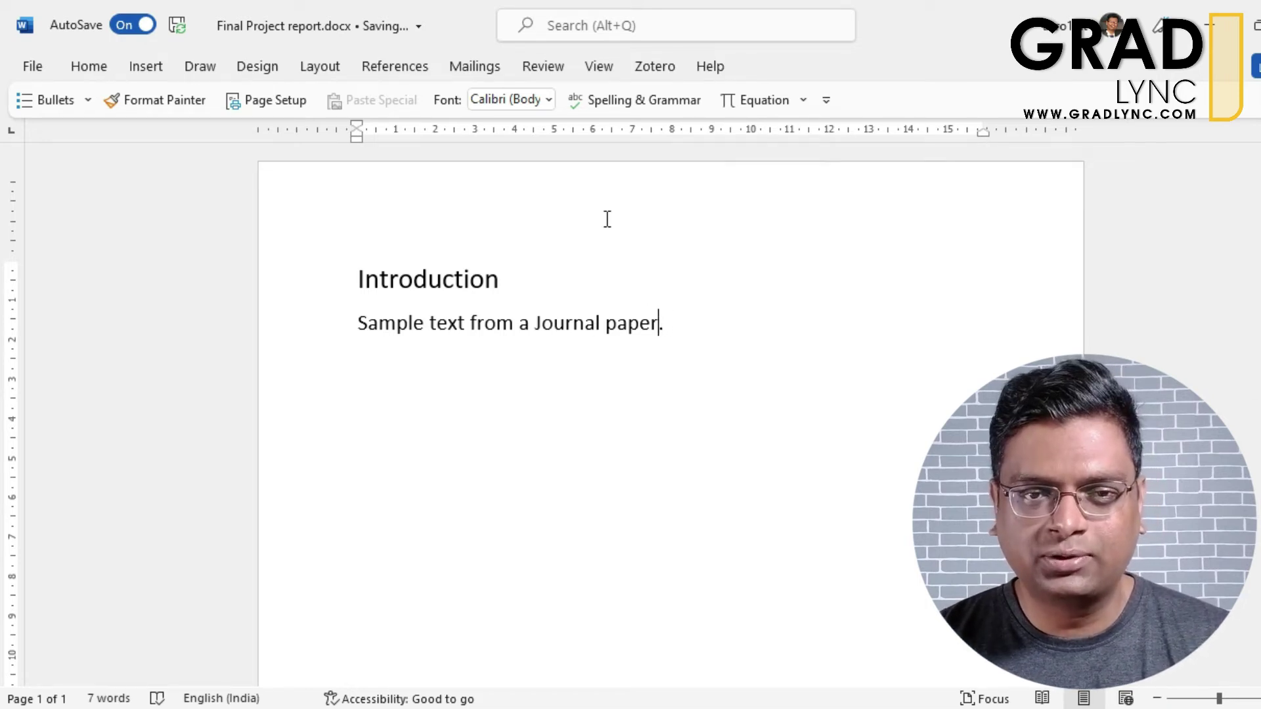
# - Start a Zotero citation and choose IEEE as the document's citation style
pyautogui.click(645, 70)
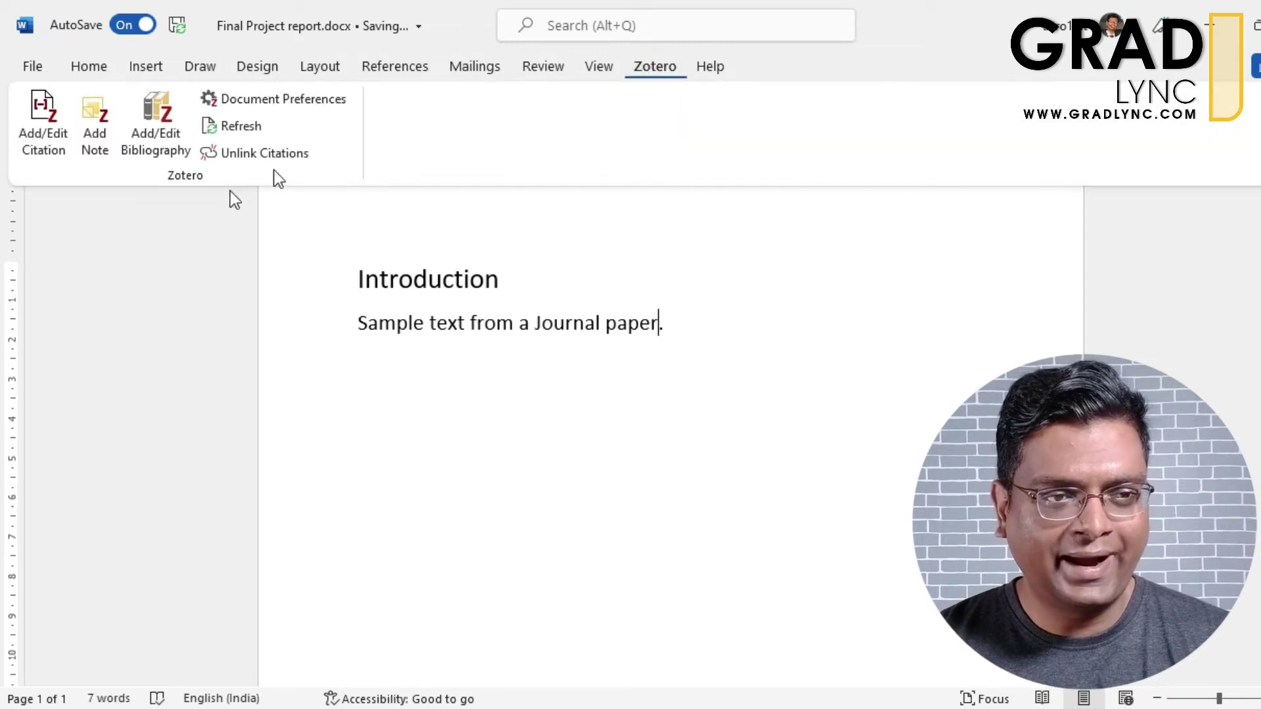
pyautogui.click(59, 115)
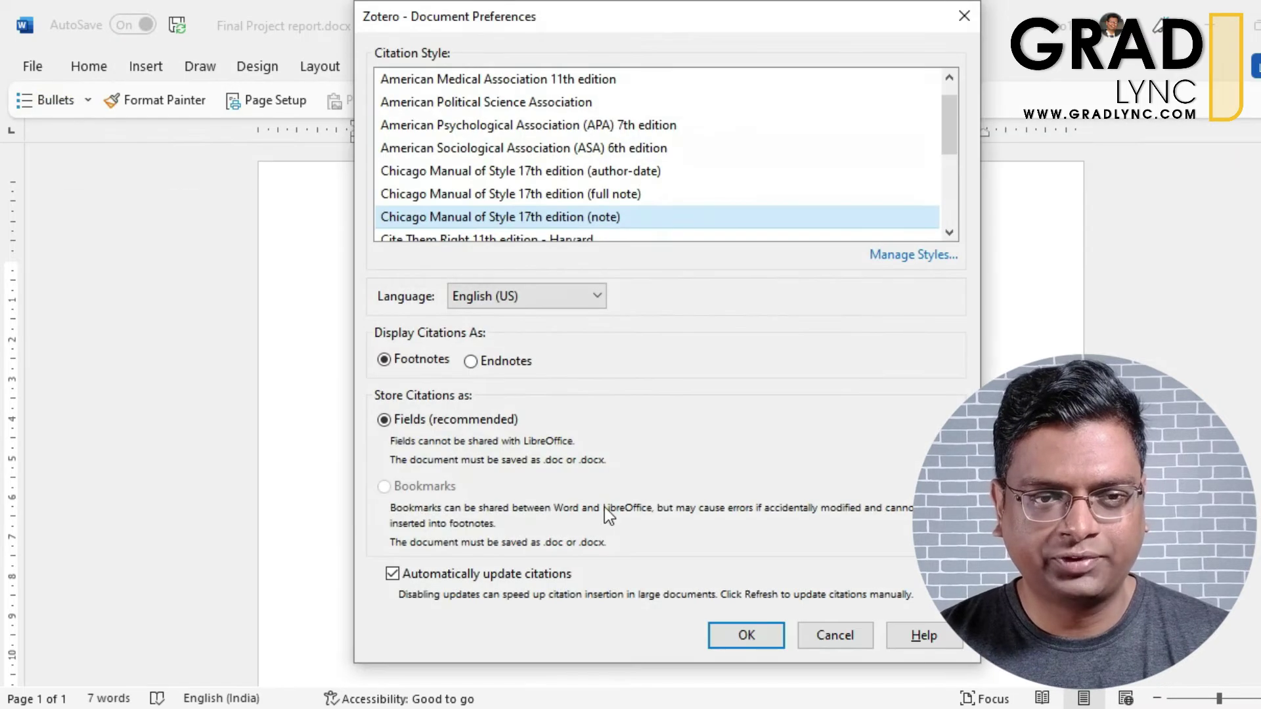
pyautogui.scroll(-3, 526, 164)
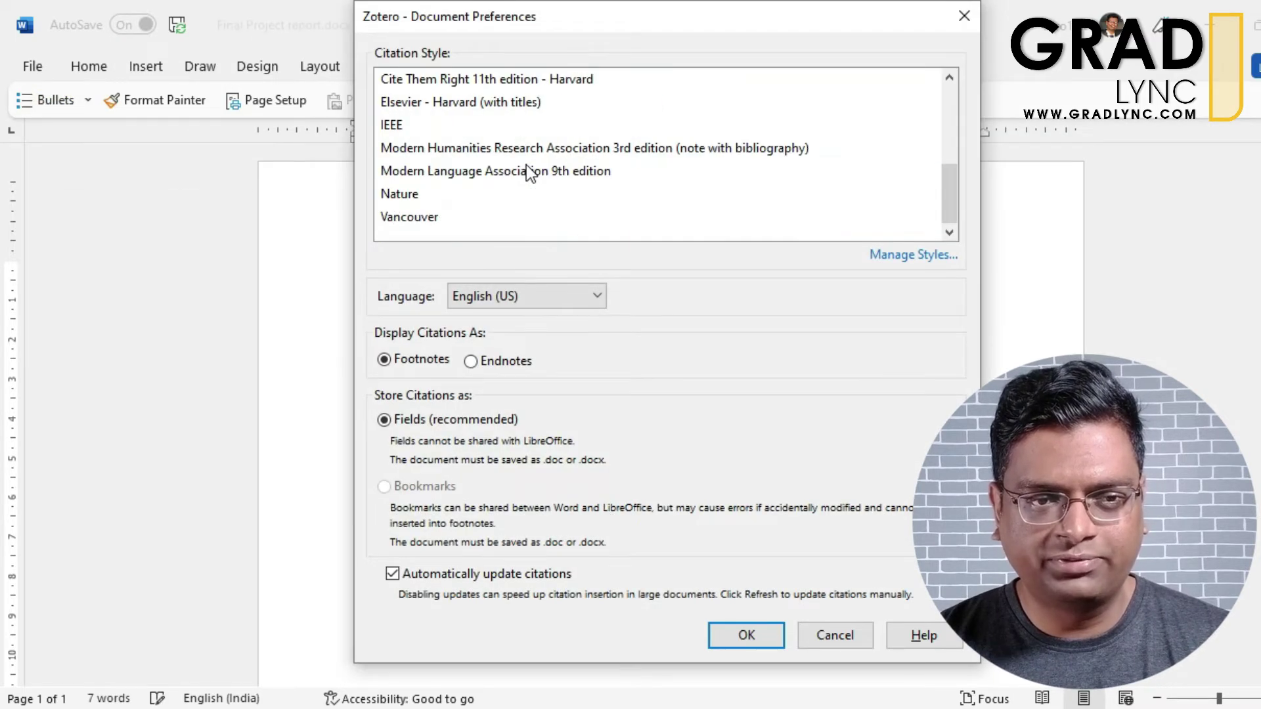
pyautogui.click(416, 124)
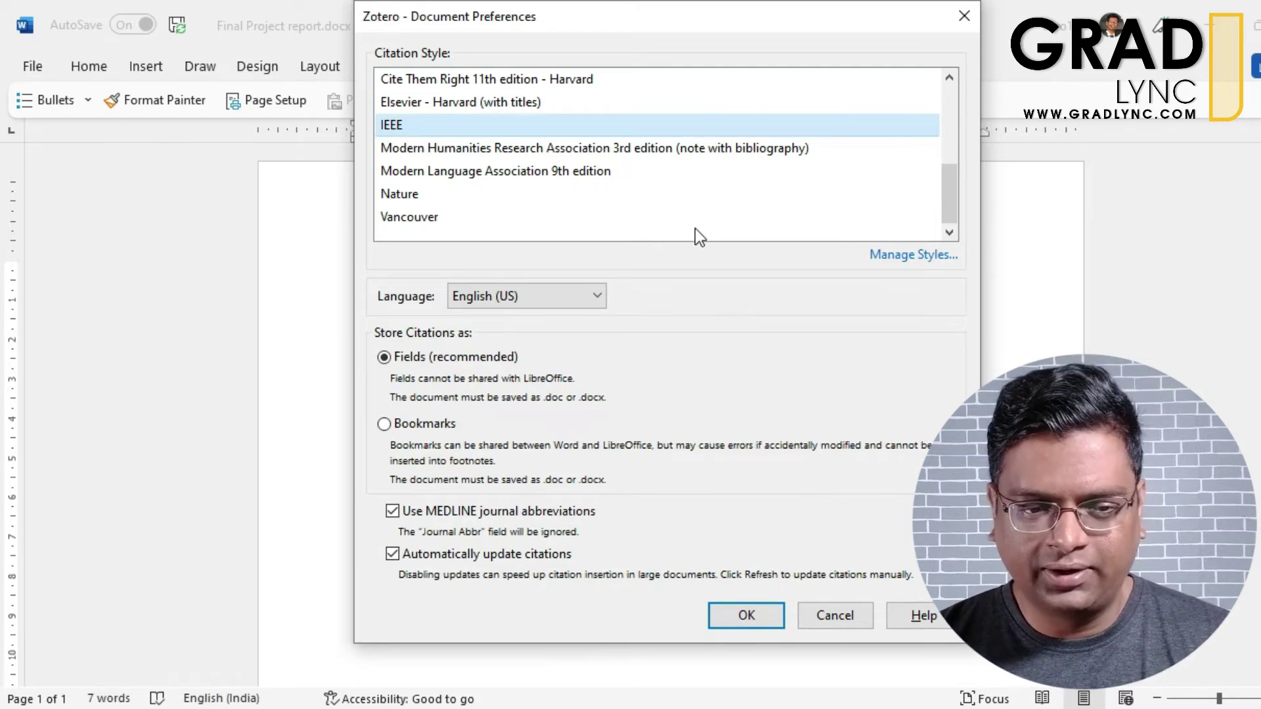
pyautogui.click(746, 618)
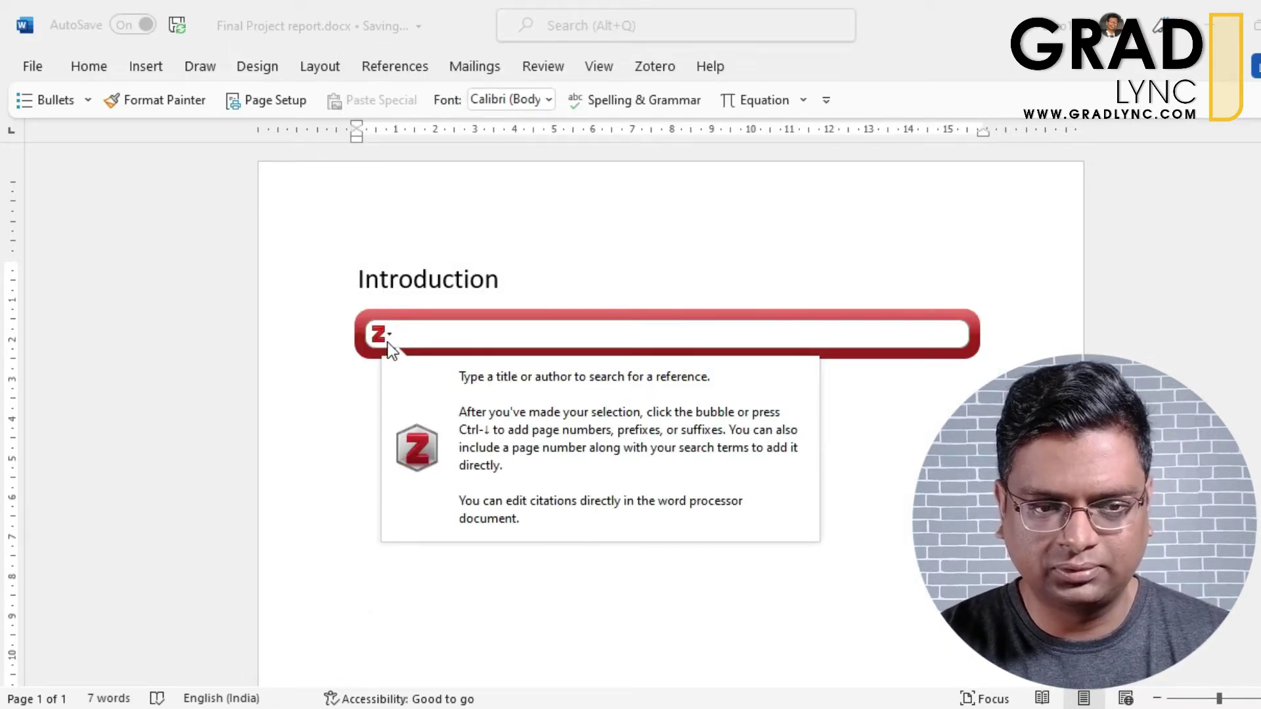
# - Search 'drone' and insert the Li et al. 2020 drone race paper as citation [1]
pyautogui.write('drone')
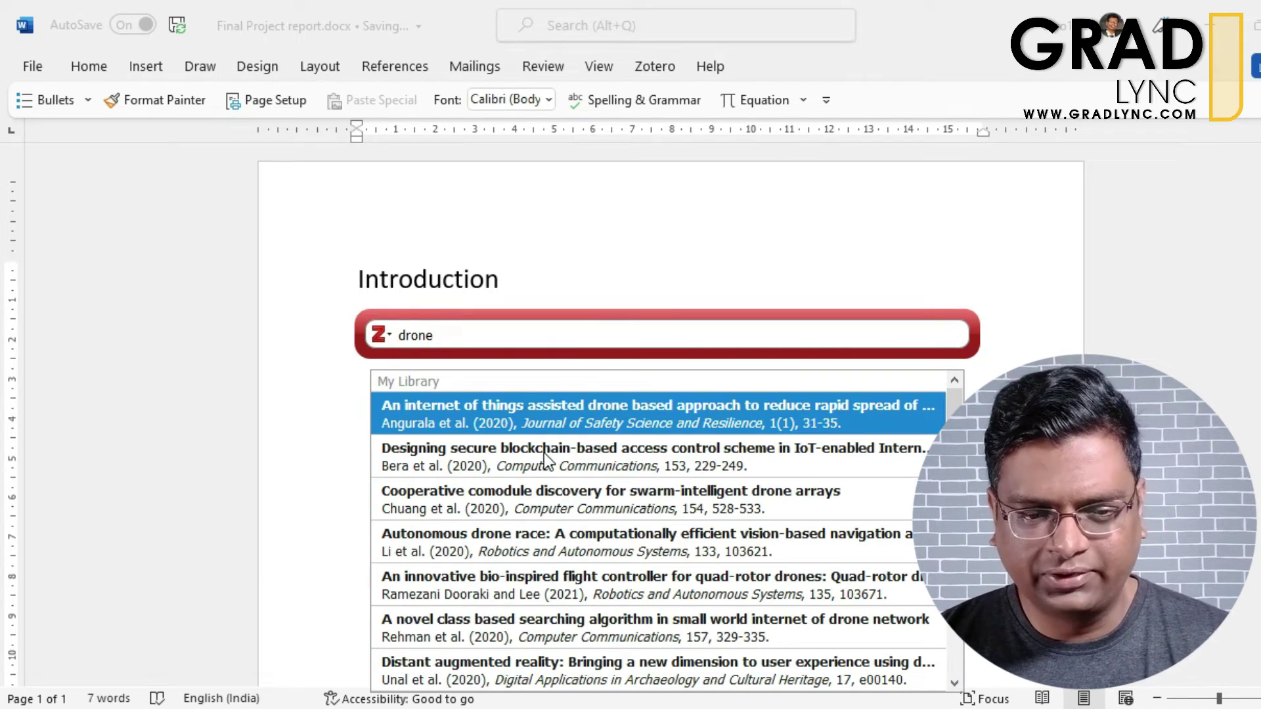
pyautogui.click(562, 538)
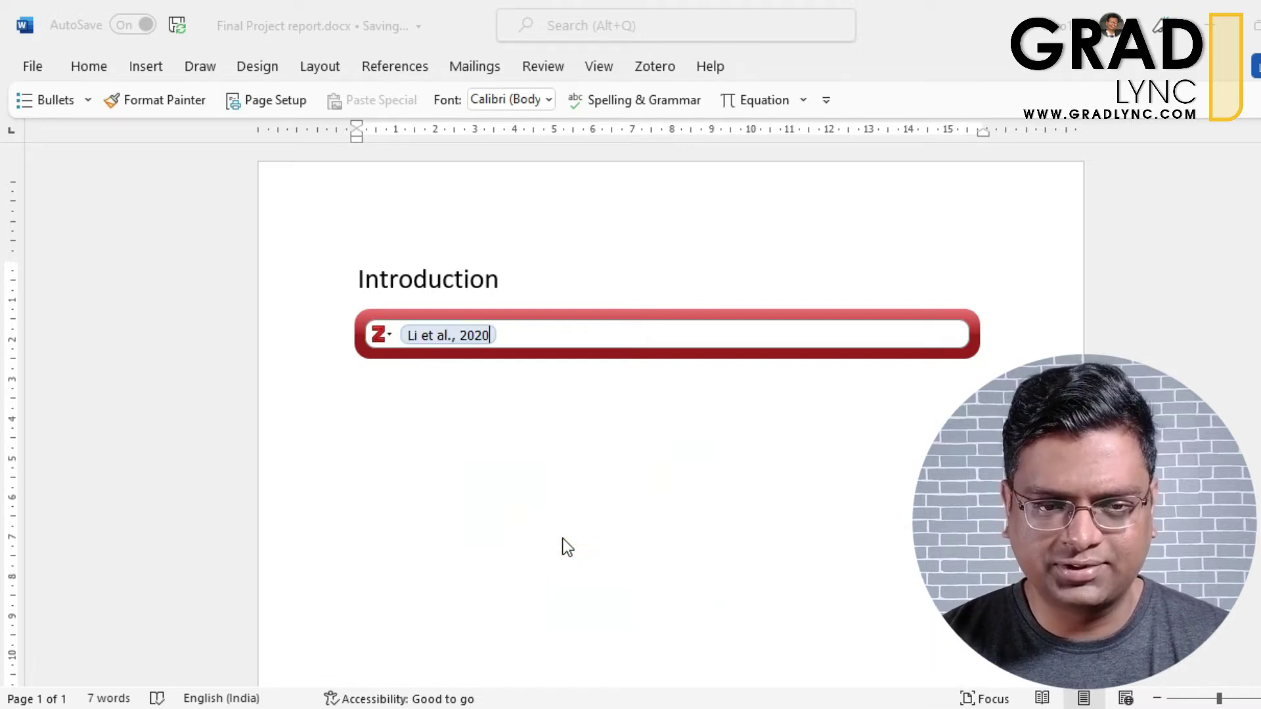
pyautogui.press('Return')
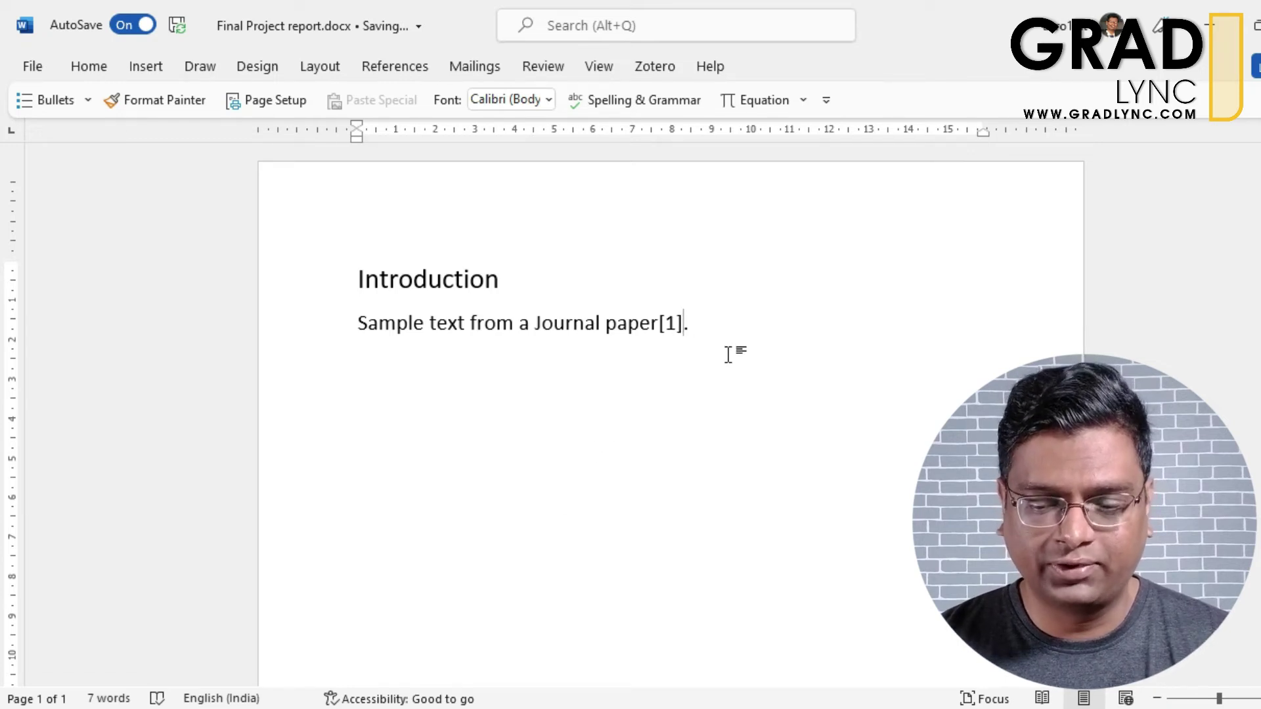
# - Add a 'References:' heading below the cited sentence
pyautogui.click(725, 335)
pyautogui.press('Return')
pyautogui.press('Return')
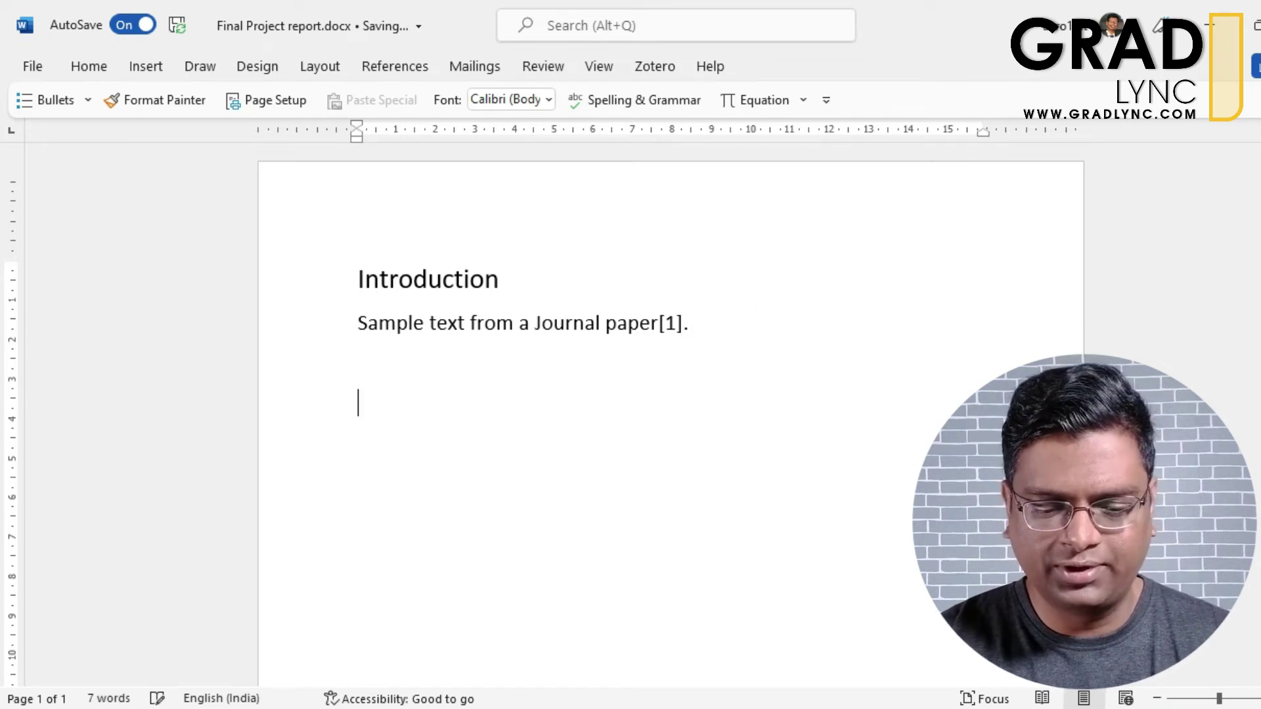
pyautogui.write('ER')
pyautogui.press('BackSpace')
pyautogui.press('BackSpace')
pyautogui.write('R')
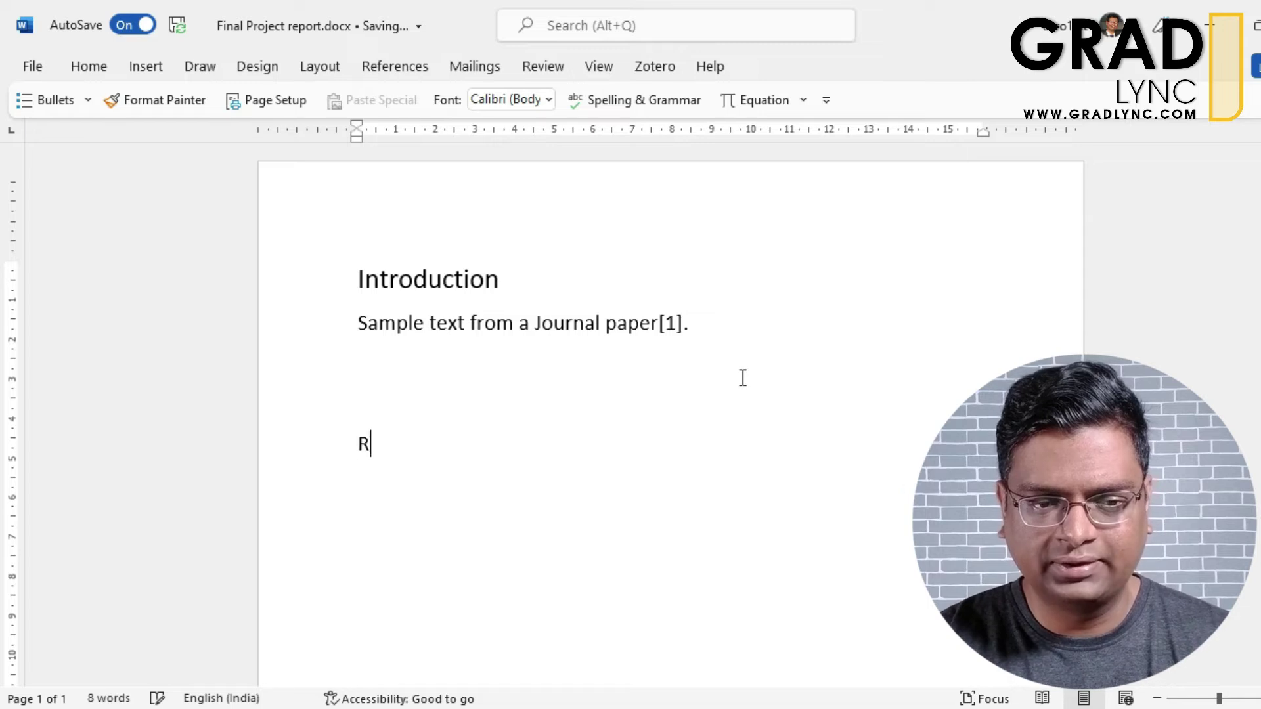
pyautogui.write('eferences.')
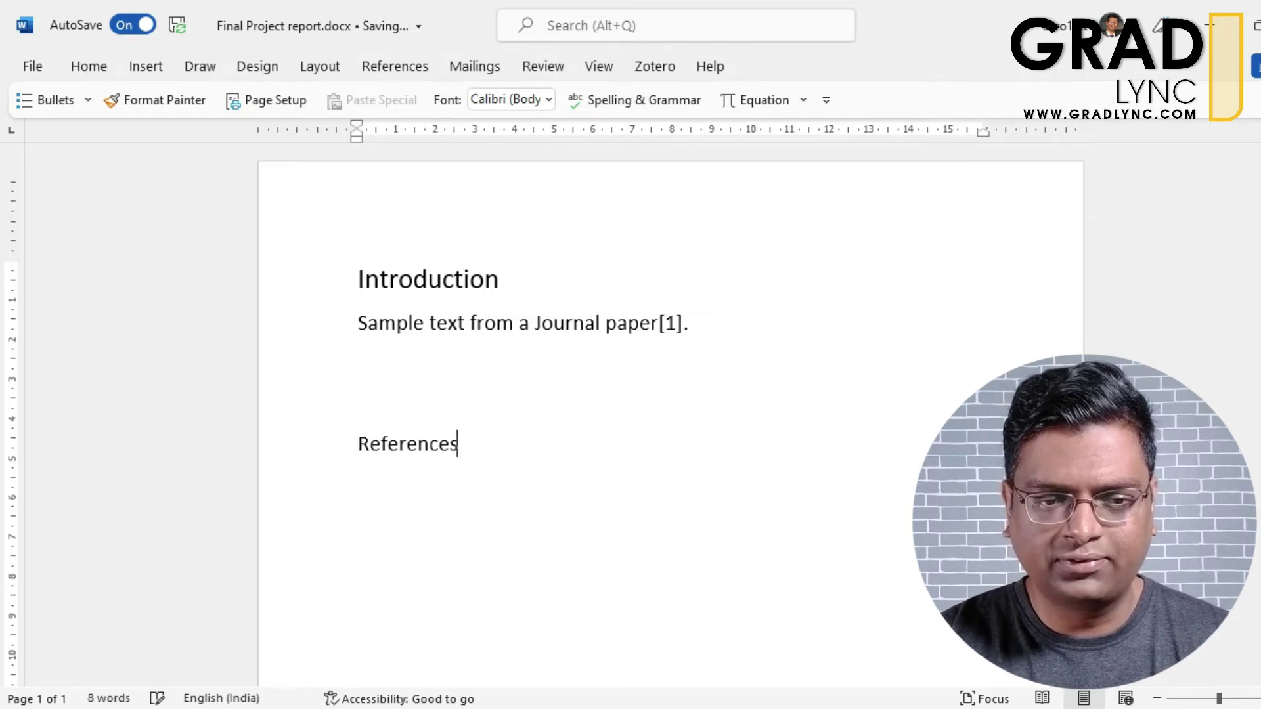
pyautogui.press('BackSpace')
pyautogui.press('BackSpace')
pyautogui.write(':')
pyautogui.press('Return')
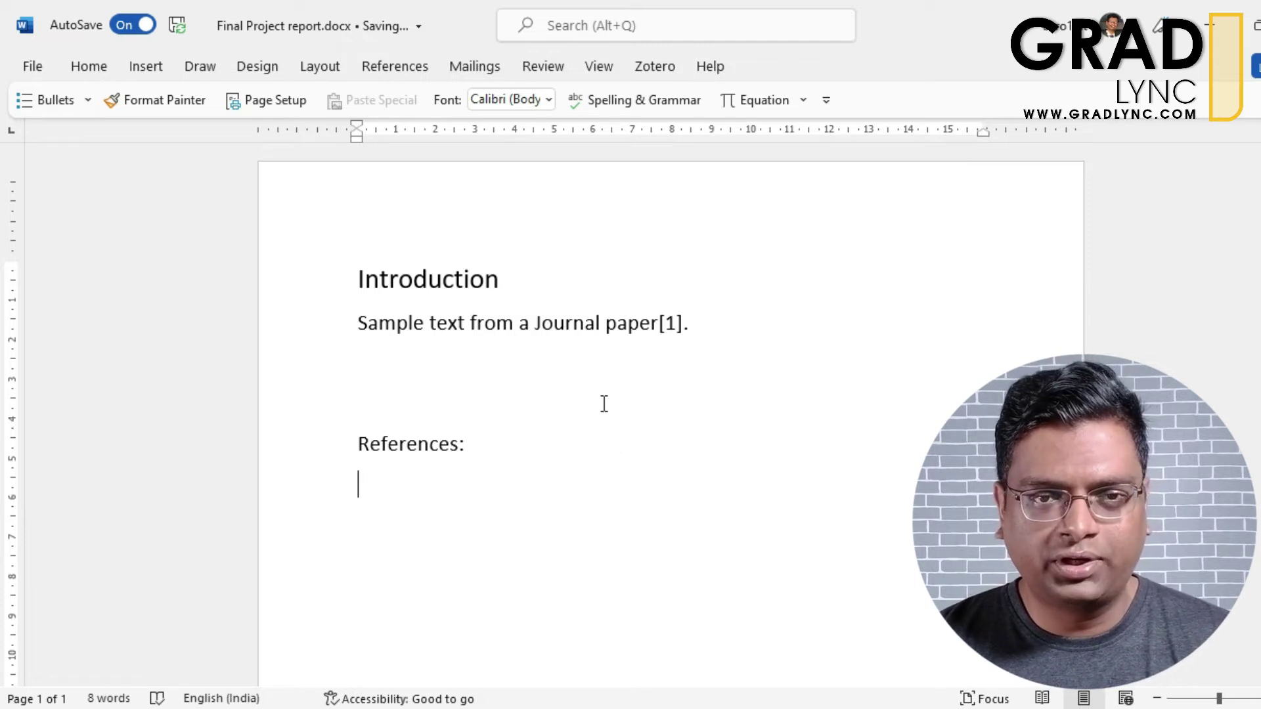
# - Insert the Zotero IEEE bibliography under the heading and add a blank line after the first sentence
pyautogui.click(656, 67)
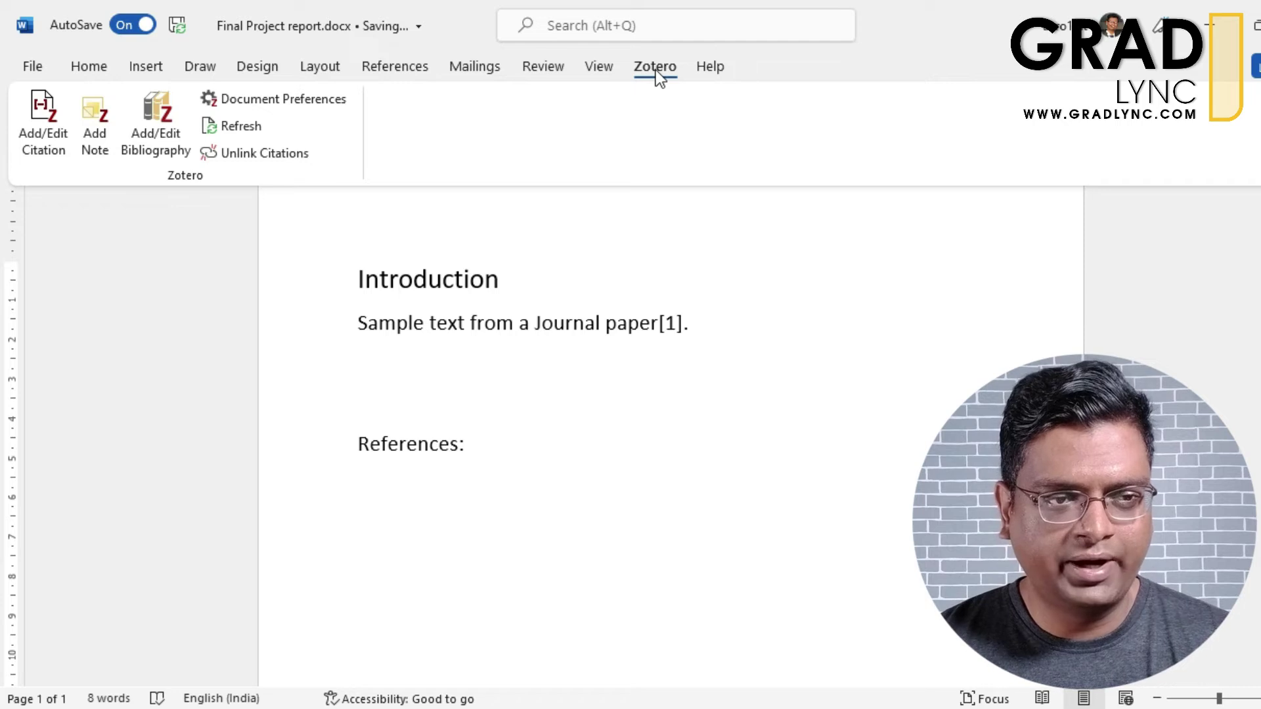
pyautogui.click(161, 144)
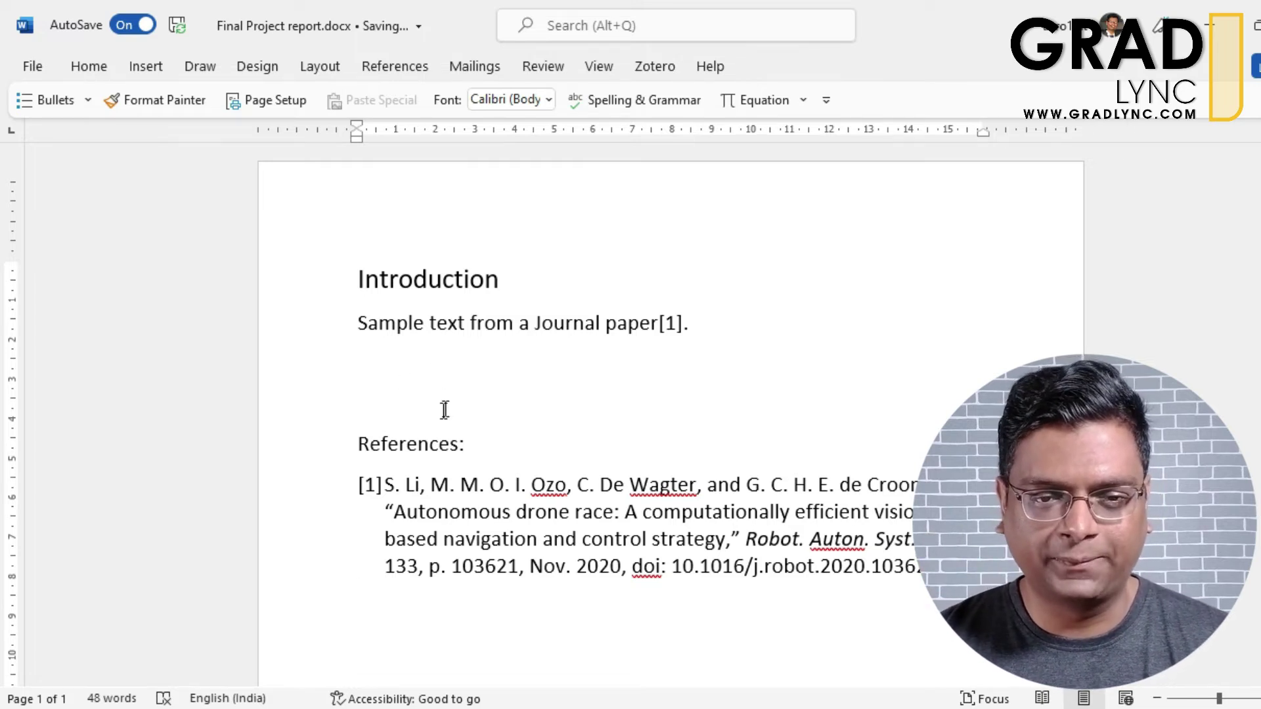
pyautogui.click(695, 333)
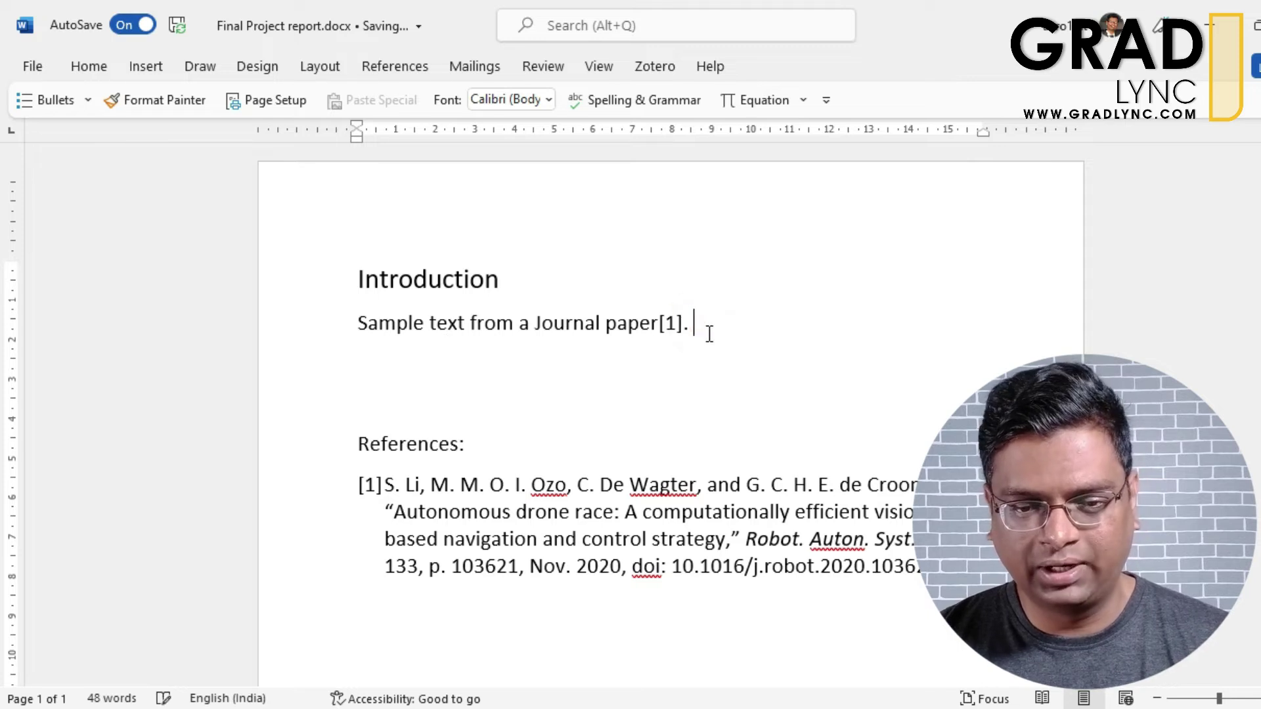
pyautogui.click(707, 537)
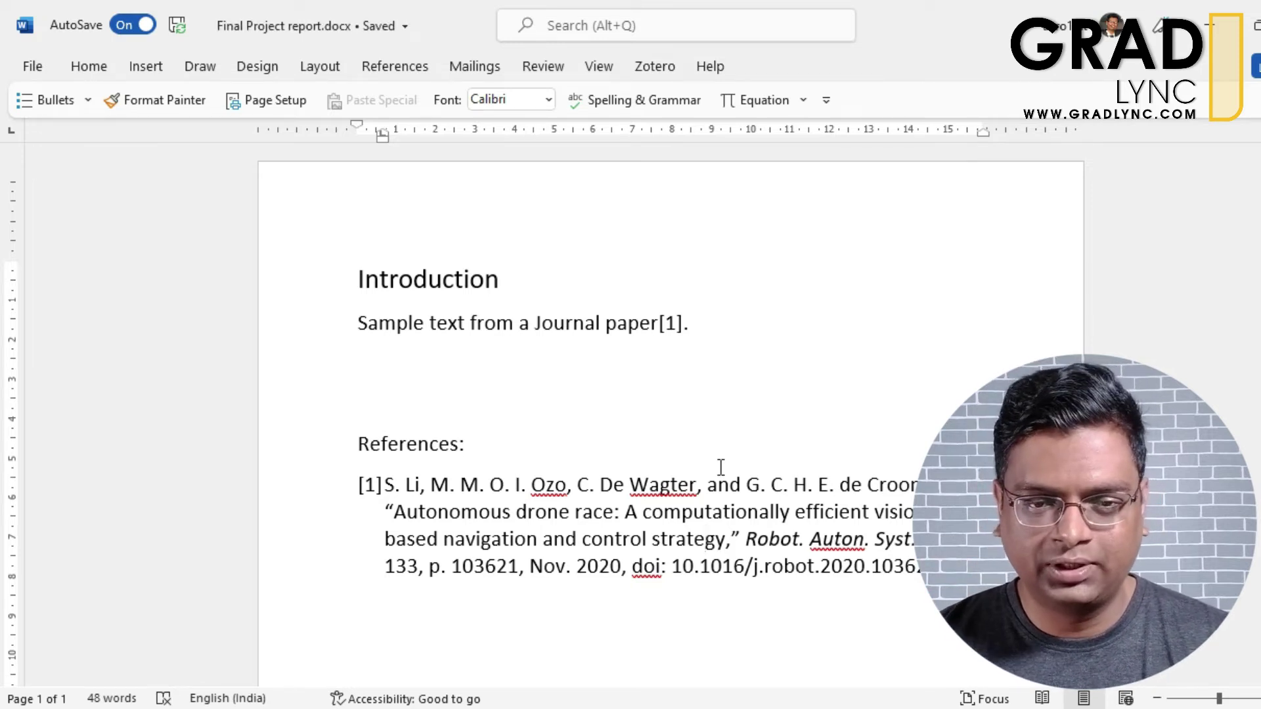
pyautogui.click(737, 318)
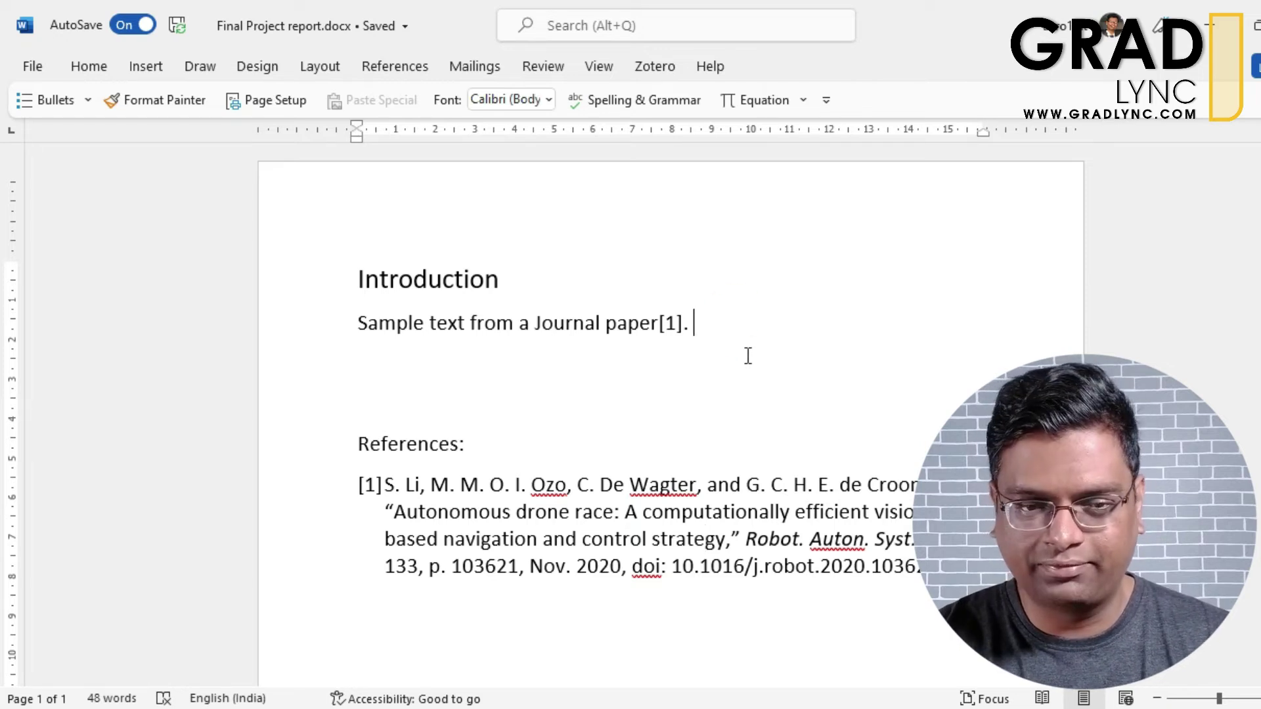
pyautogui.press('Return')
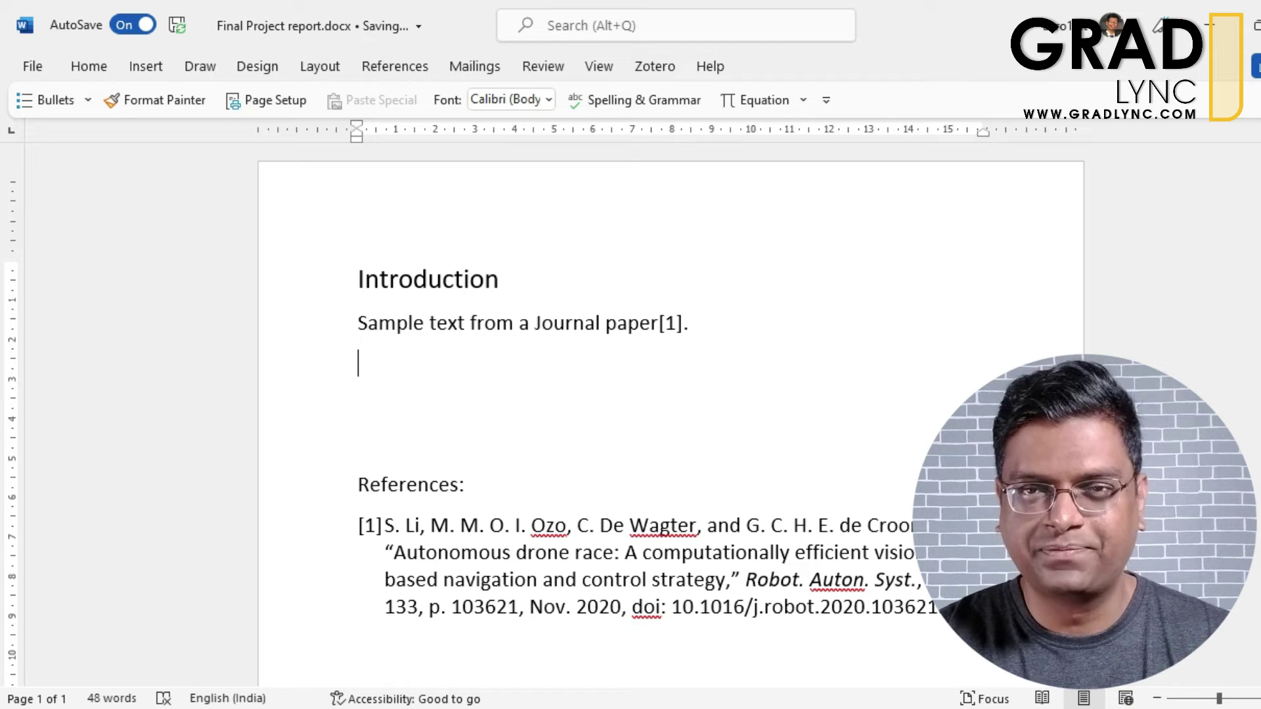
# - Type 'Sample text 2 from another Journal.' and begin a Zotero citation after it
pyautogui.write('Sampl')
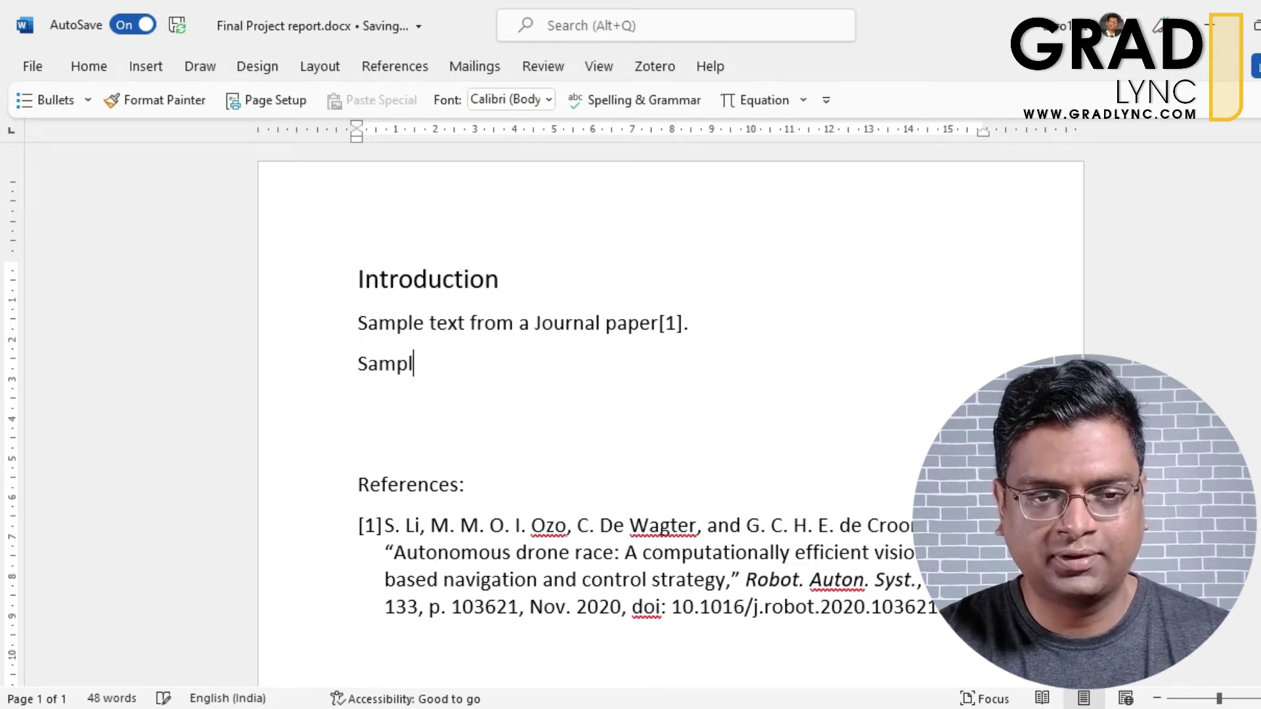
pyautogui.write('e text 2')
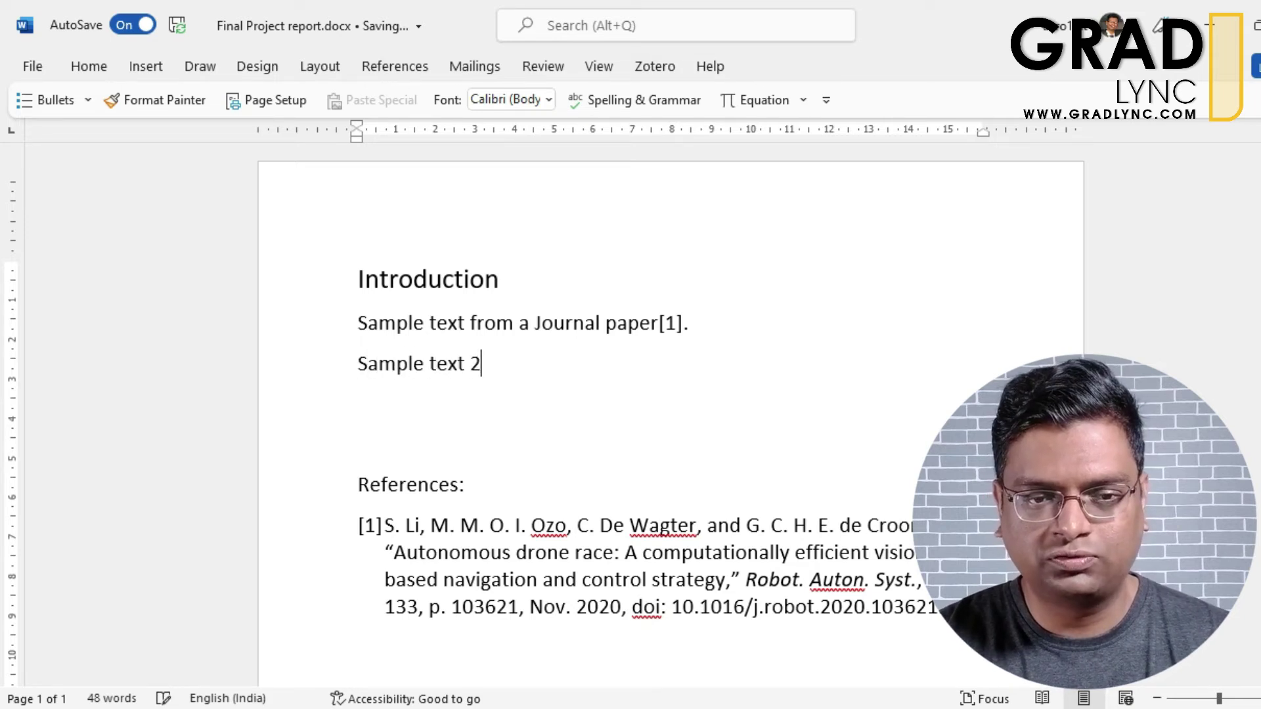
pyautogui.write(' from another ')
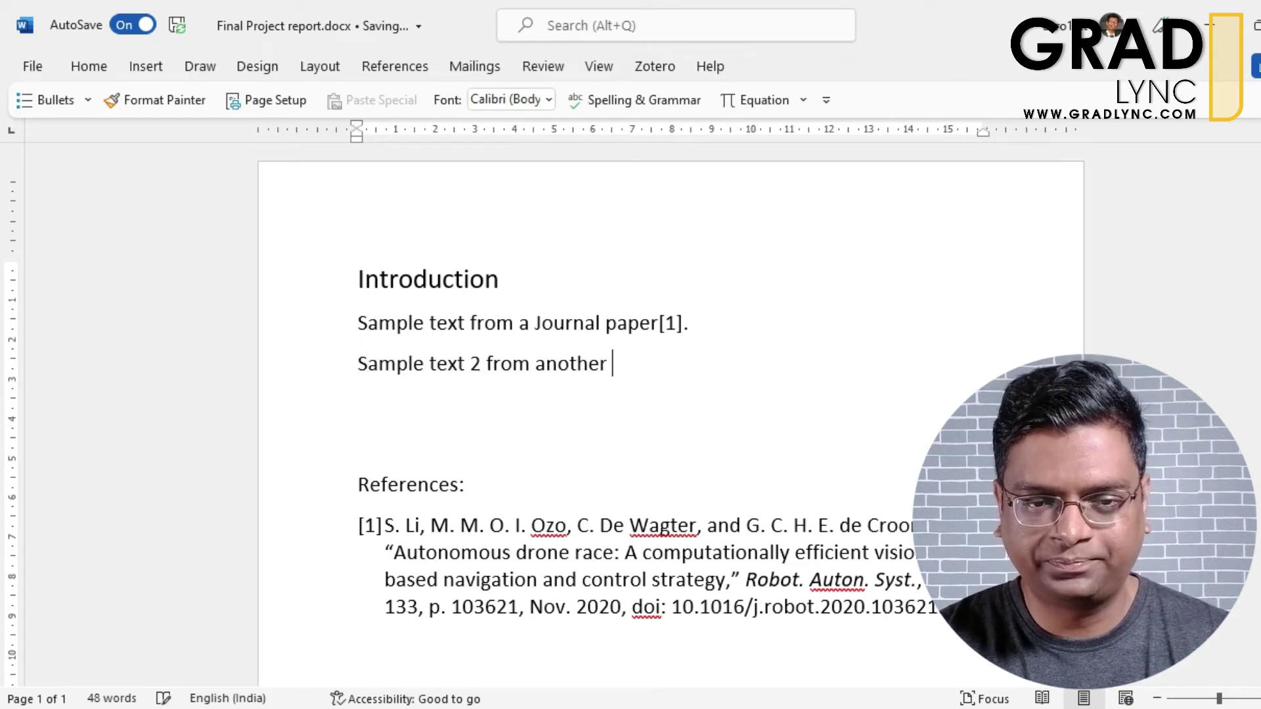
pyautogui.write('Journal.')
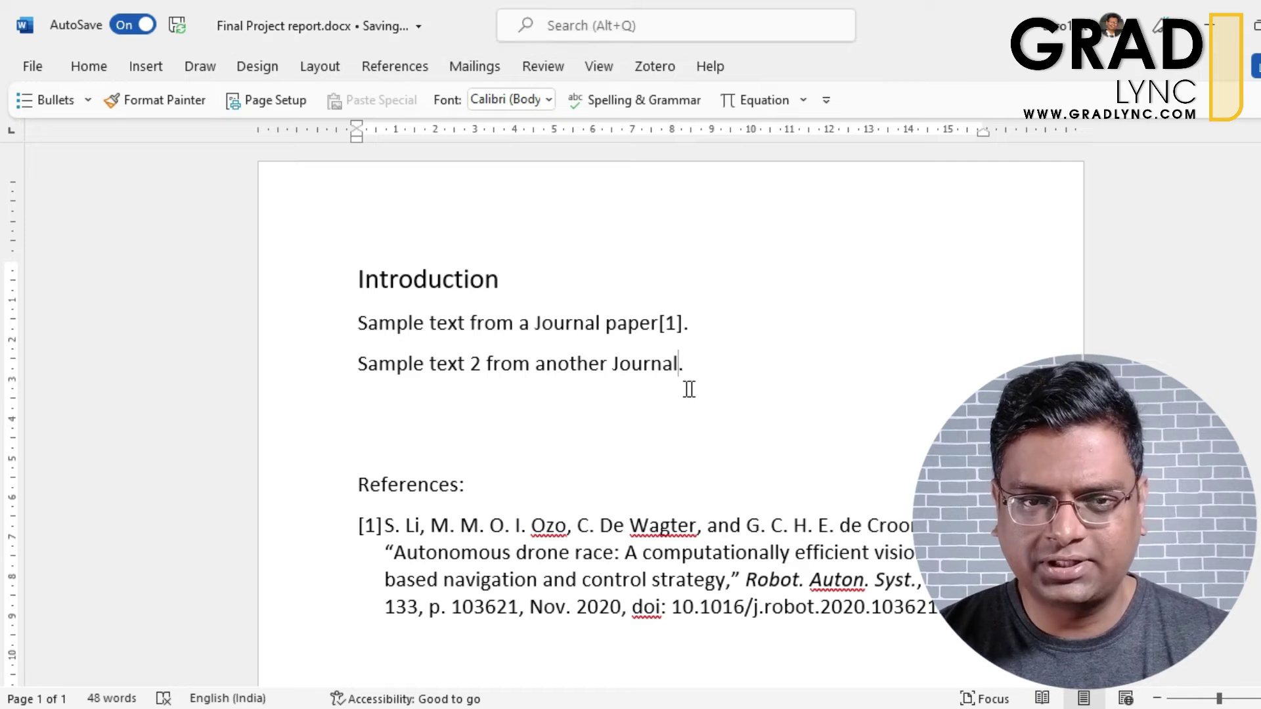
pyautogui.click(655, 63)
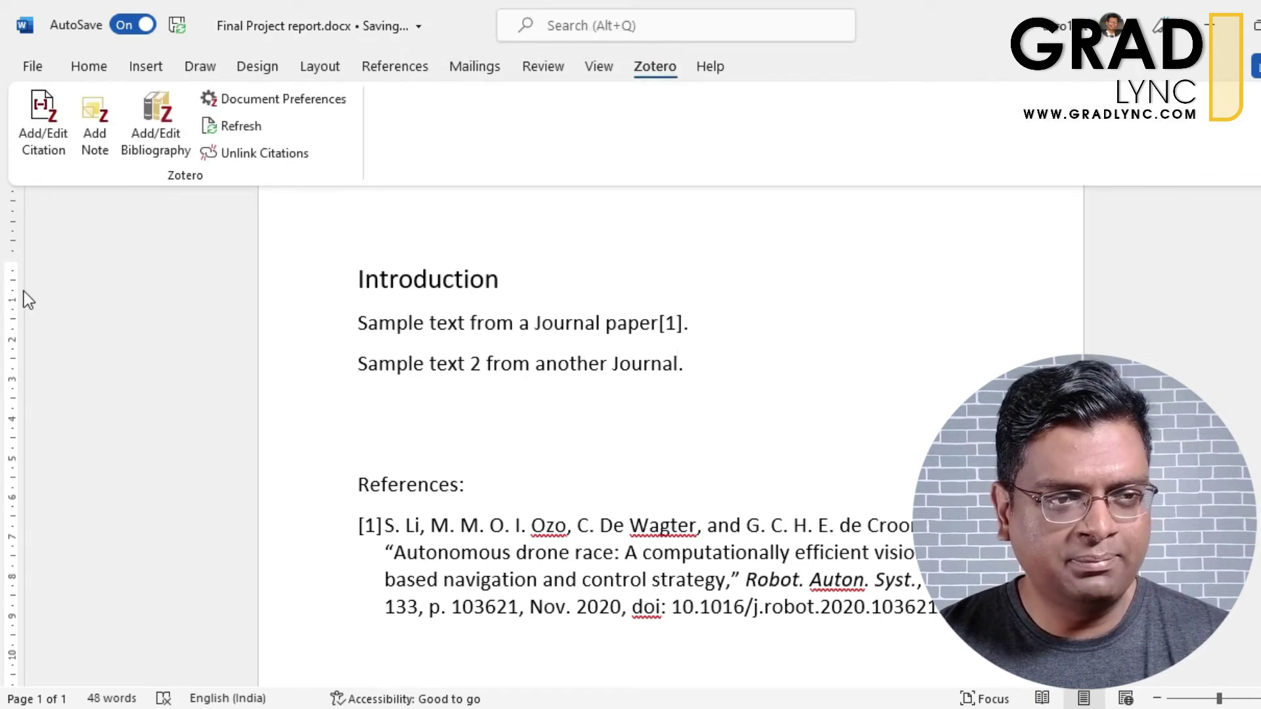
pyautogui.click(36, 137)
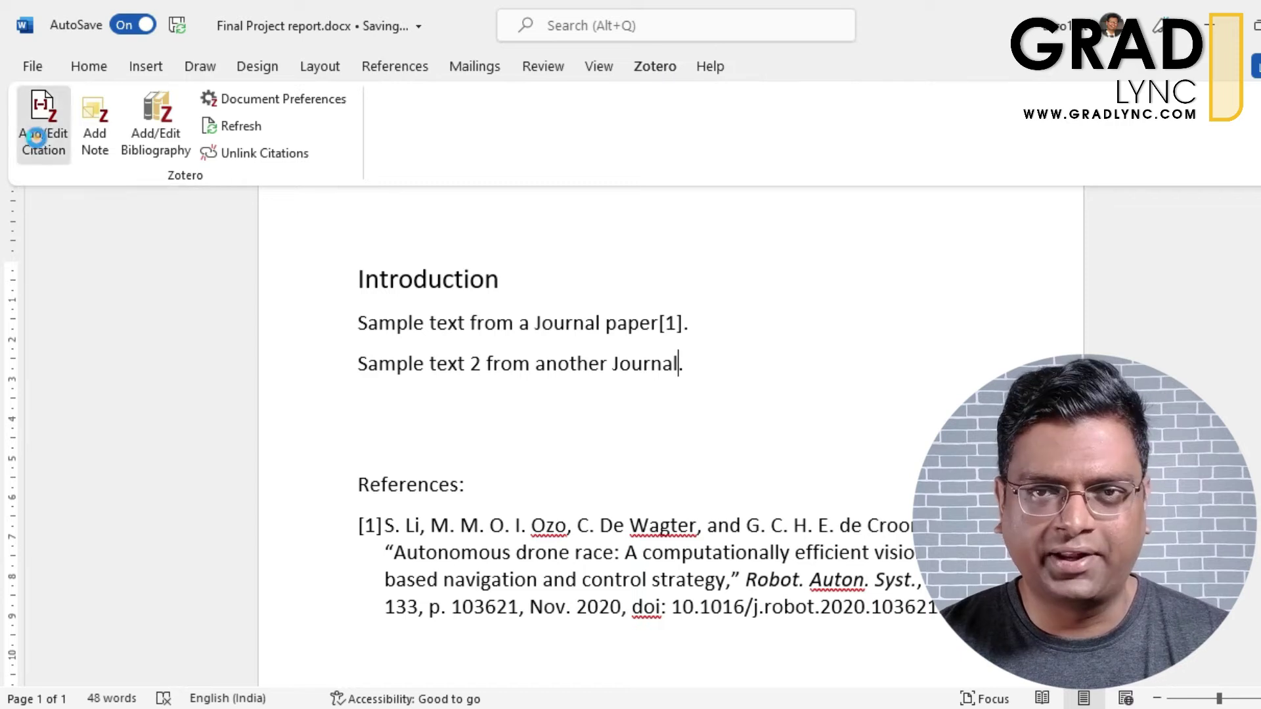
pyautogui.write('drone')
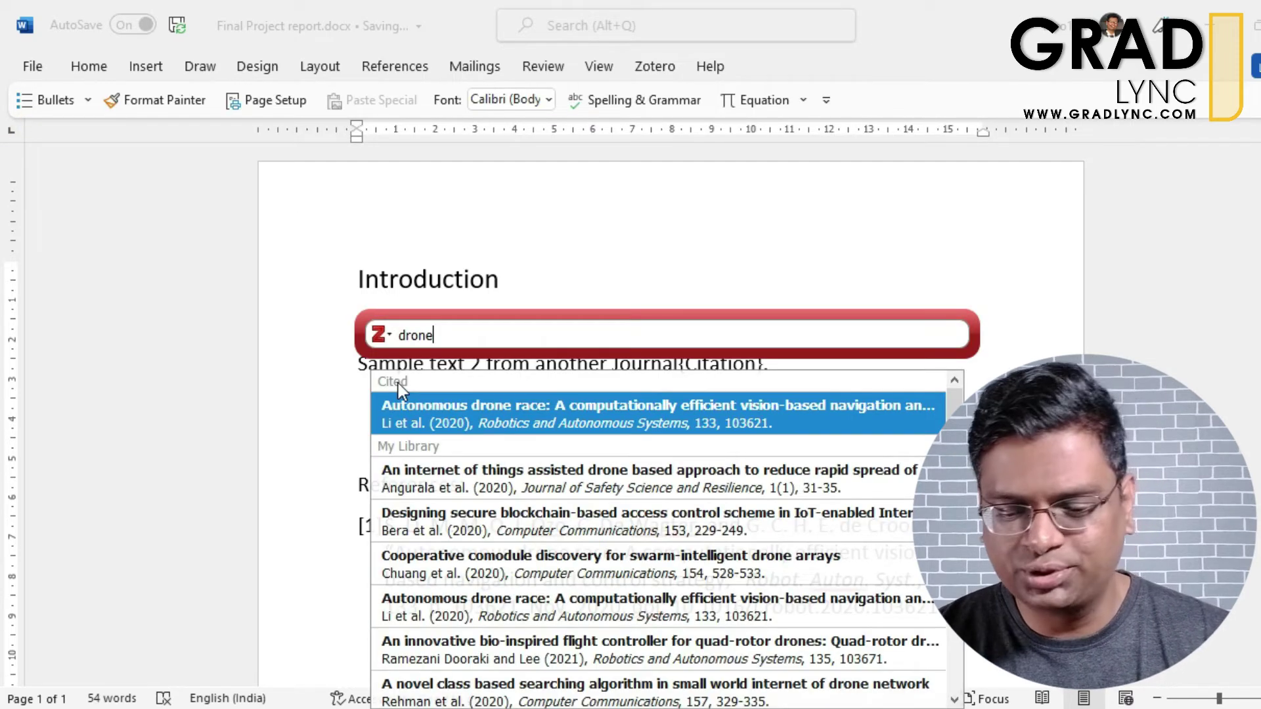
pyautogui.press('BackSpace')
pyautogui.press('BackSpace')
pyautogui.press('BackSpace')
pyautogui.press('BackSpace')
pyautogui.press('BackSpace')
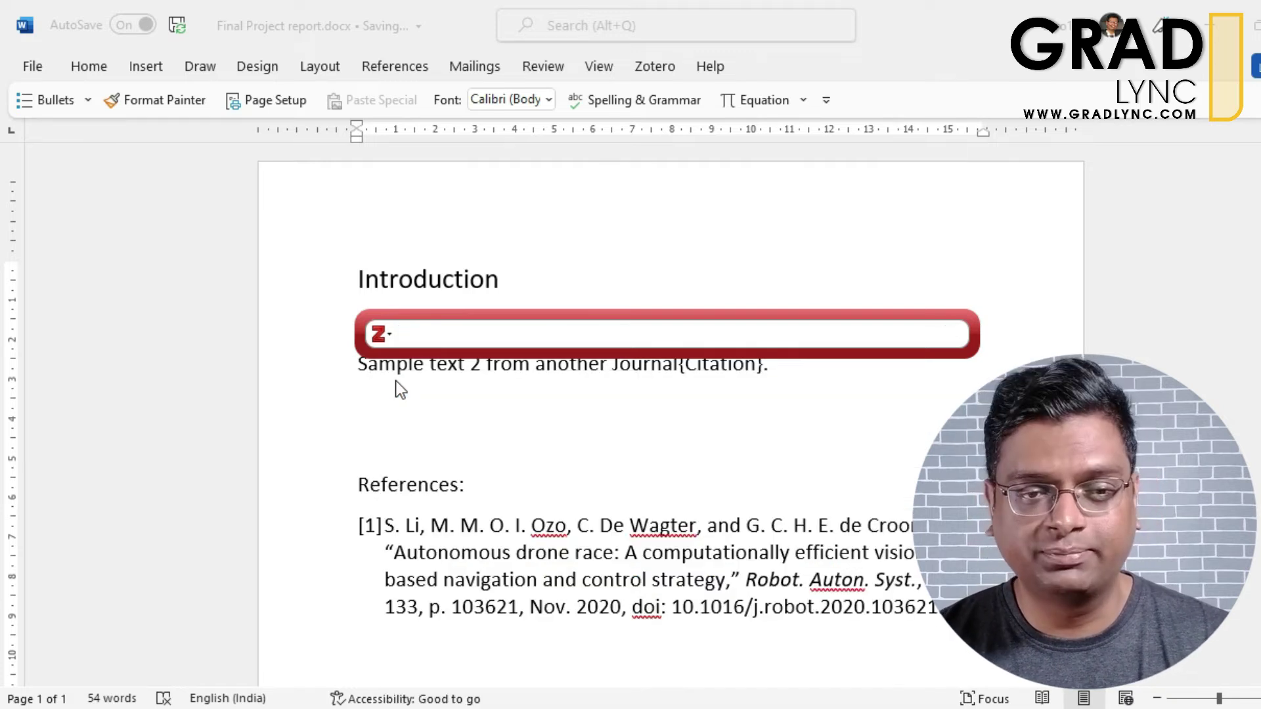
# - Switch to Zotero's Classic View and cite the Angurala et al. drone paper as [2]
pyautogui.click(388, 336)
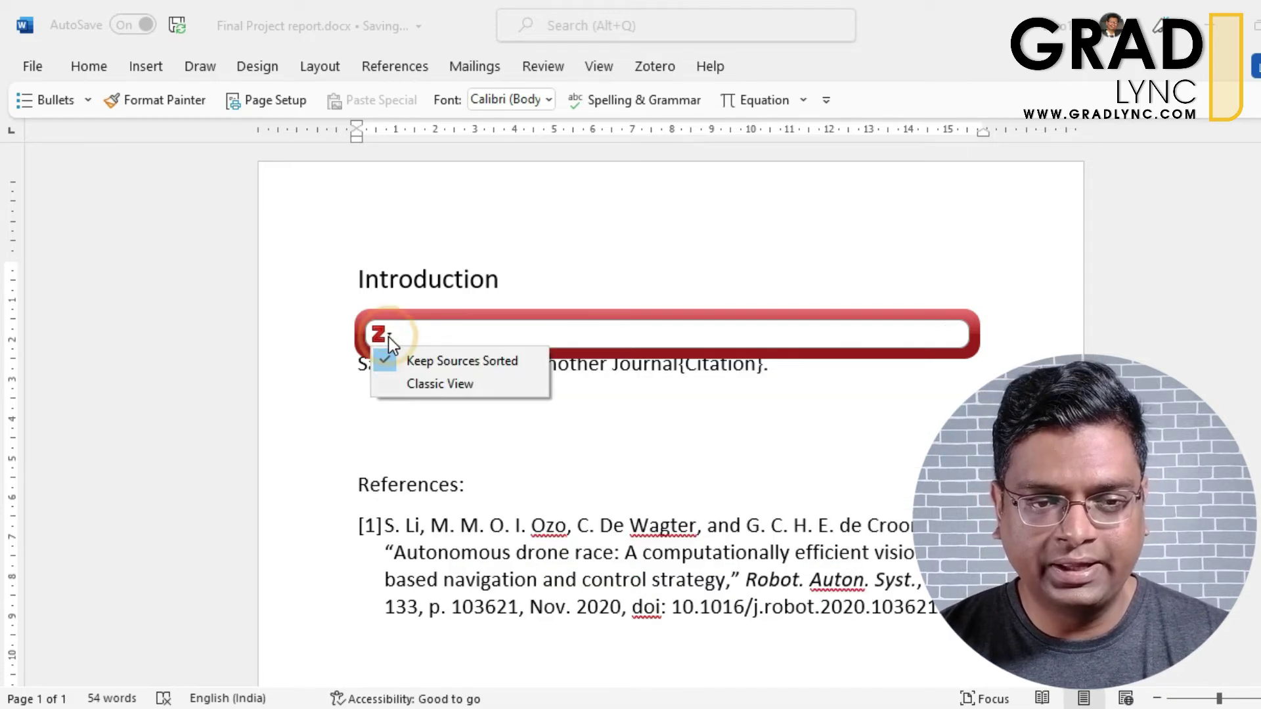
pyautogui.click(380, 333)
pyautogui.click(378, 335)
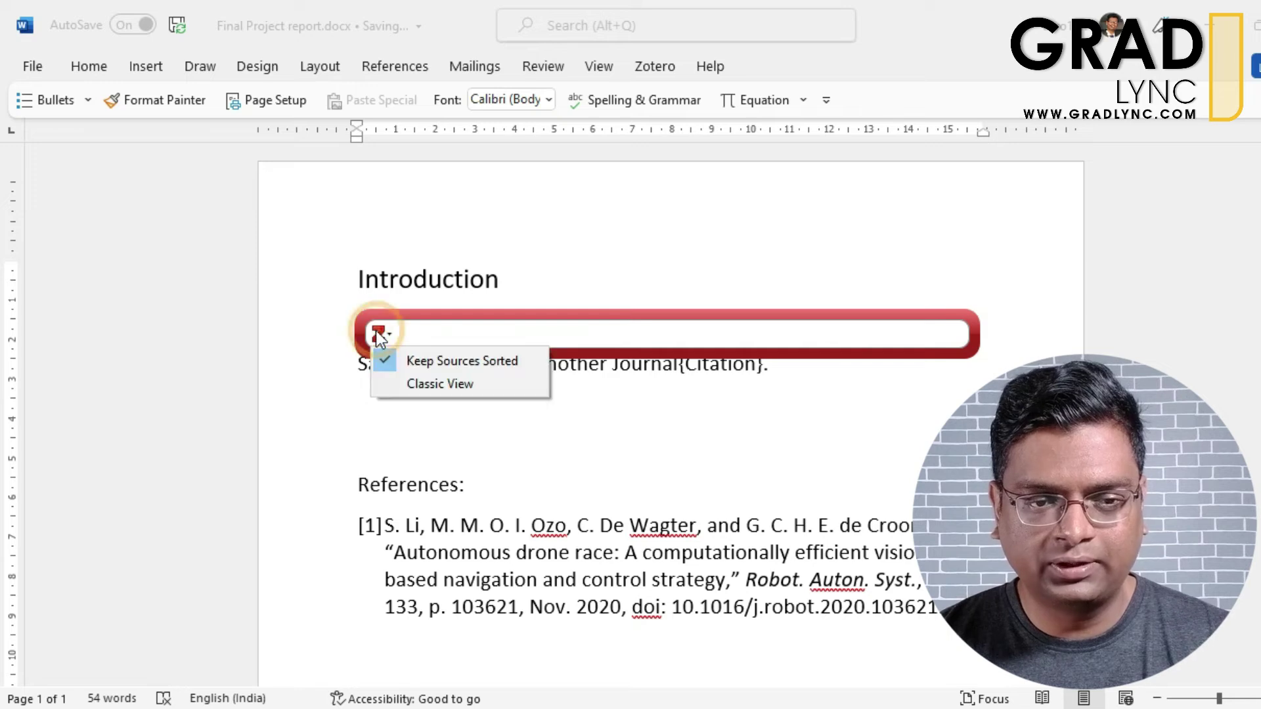
pyautogui.click(447, 385)
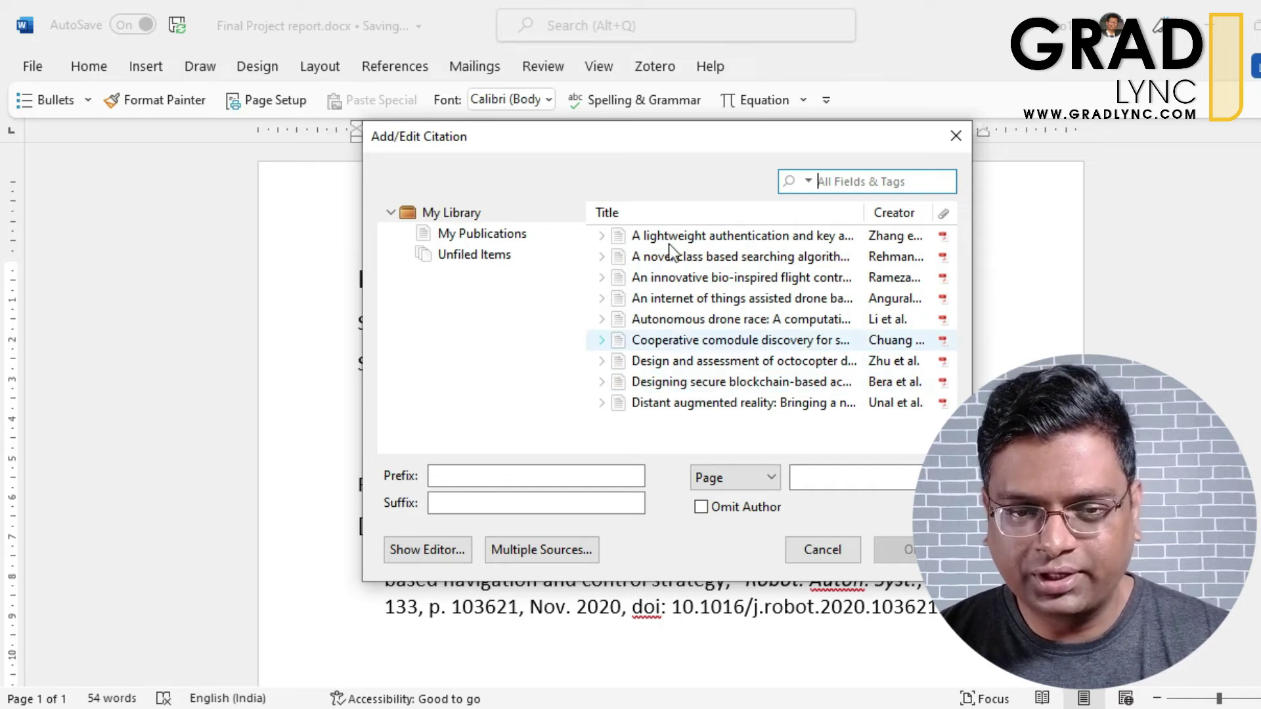
pyautogui.click(676, 295)
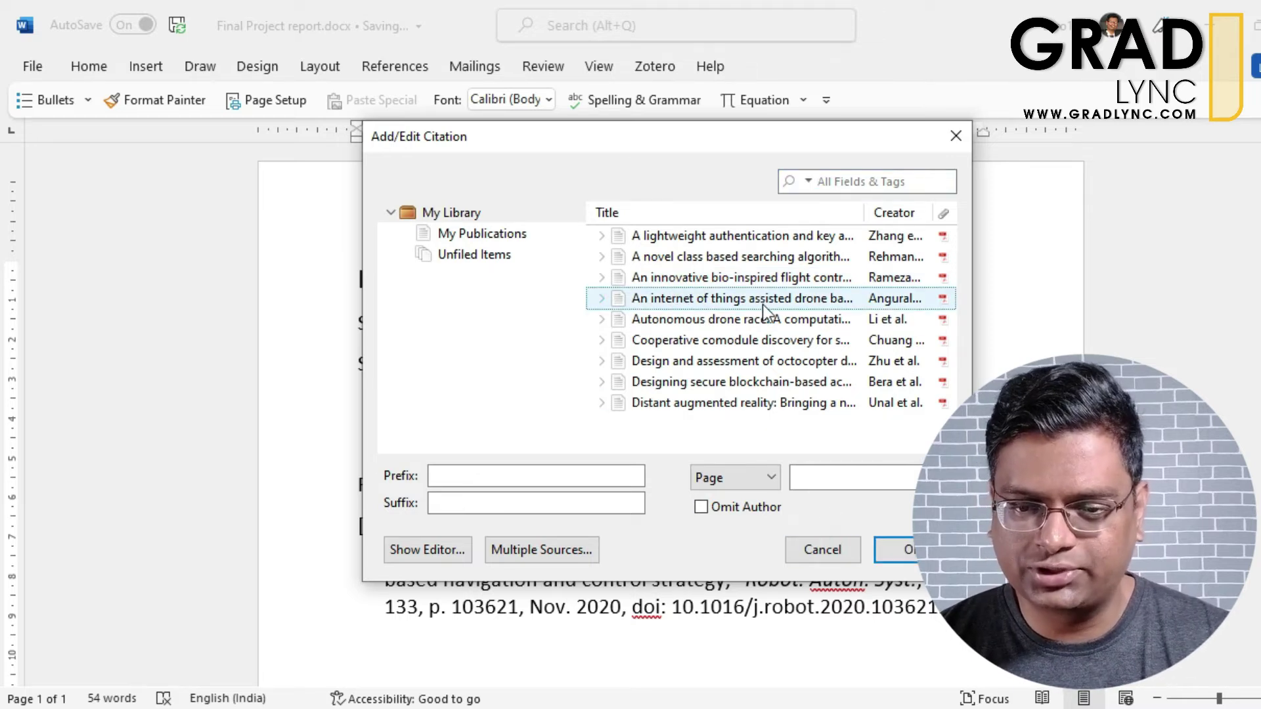
pyautogui.press('Return')
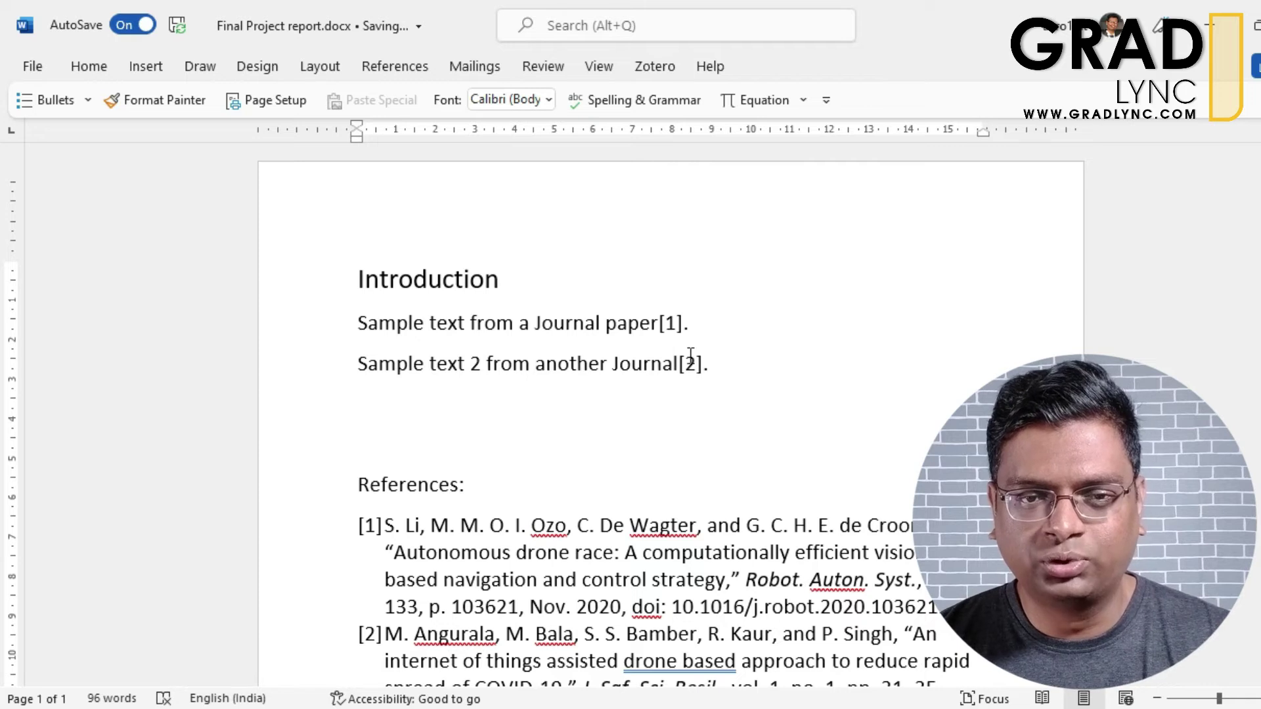
pyautogui.scroll(-2, 689, 358)
pyautogui.scroll(1, 691, 351)
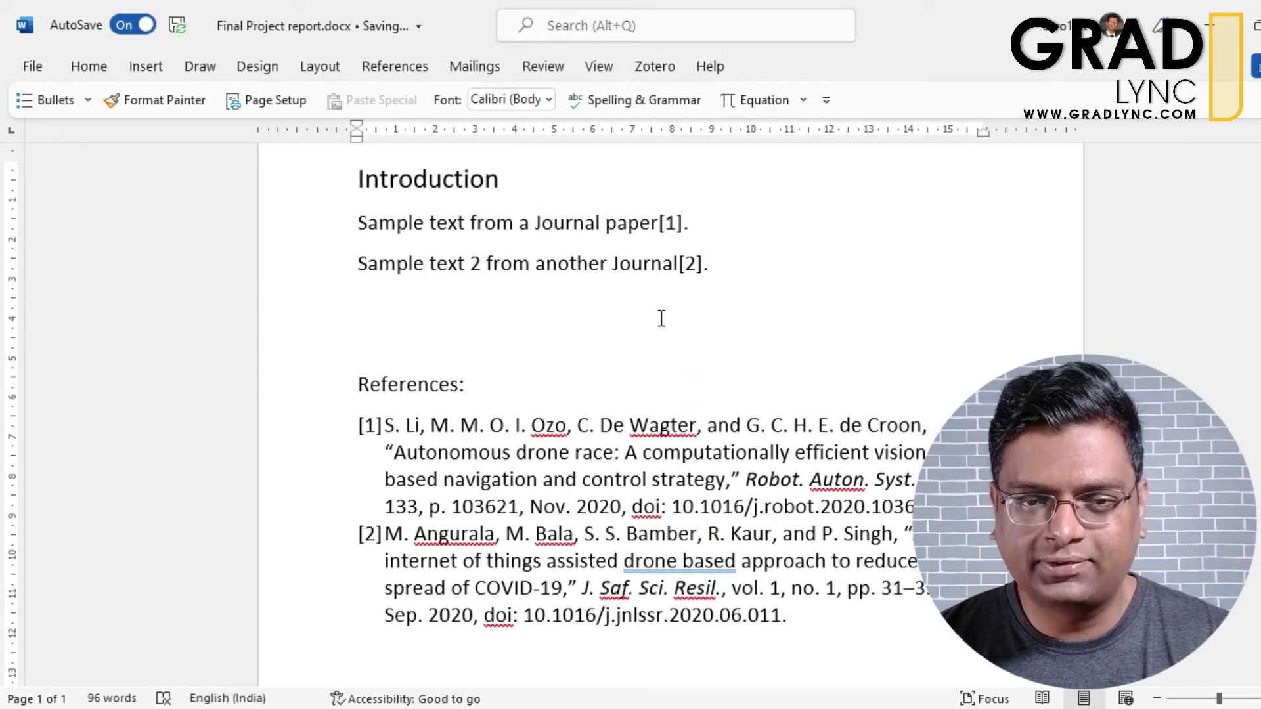
# - Justify reference entries [1] and [2] in the References list
pyautogui.moveTo(682, 263); pyautogui.dragTo(702, 266)
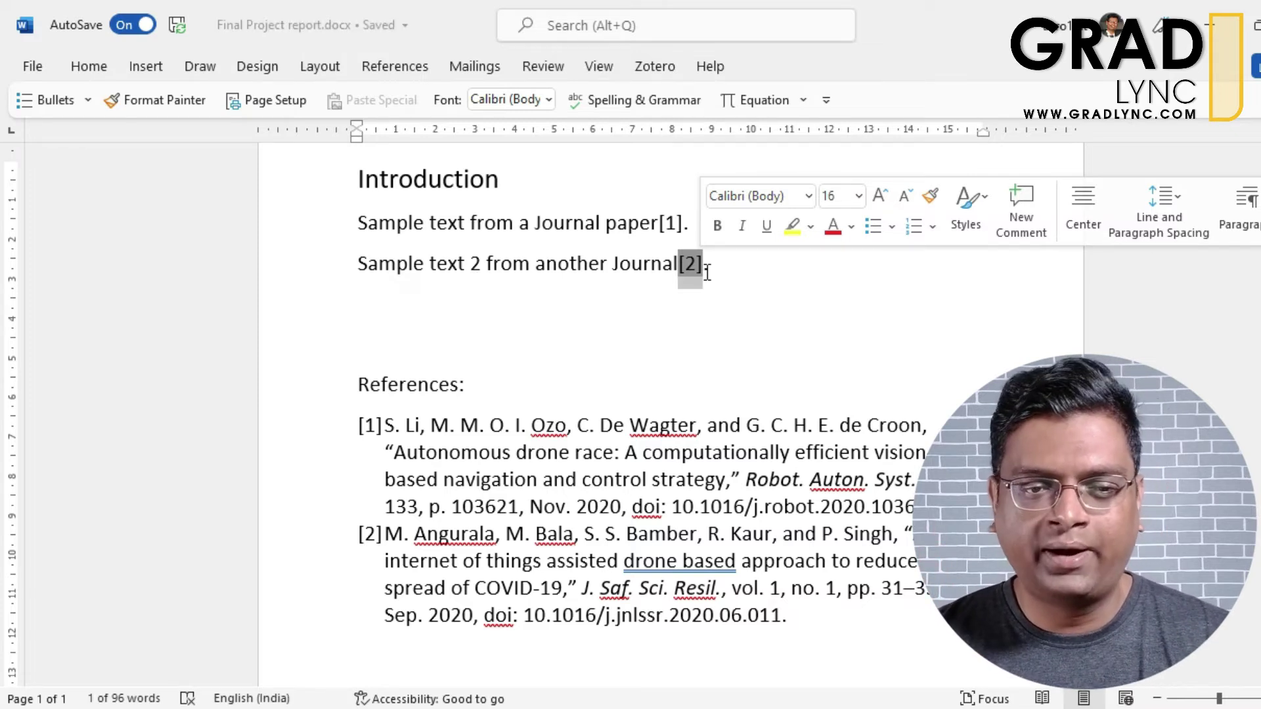
pyautogui.click(388, 542)
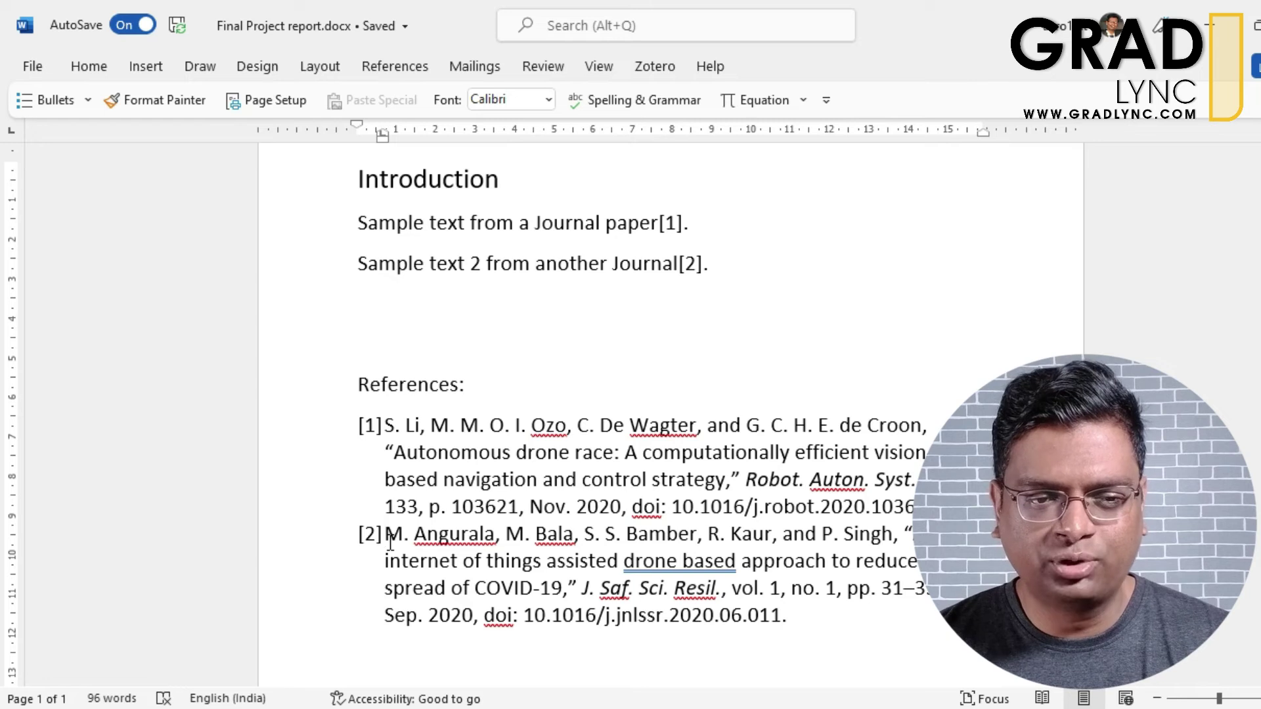
pyautogui.moveTo(391, 429); pyautogui.dragTo(880, 650)
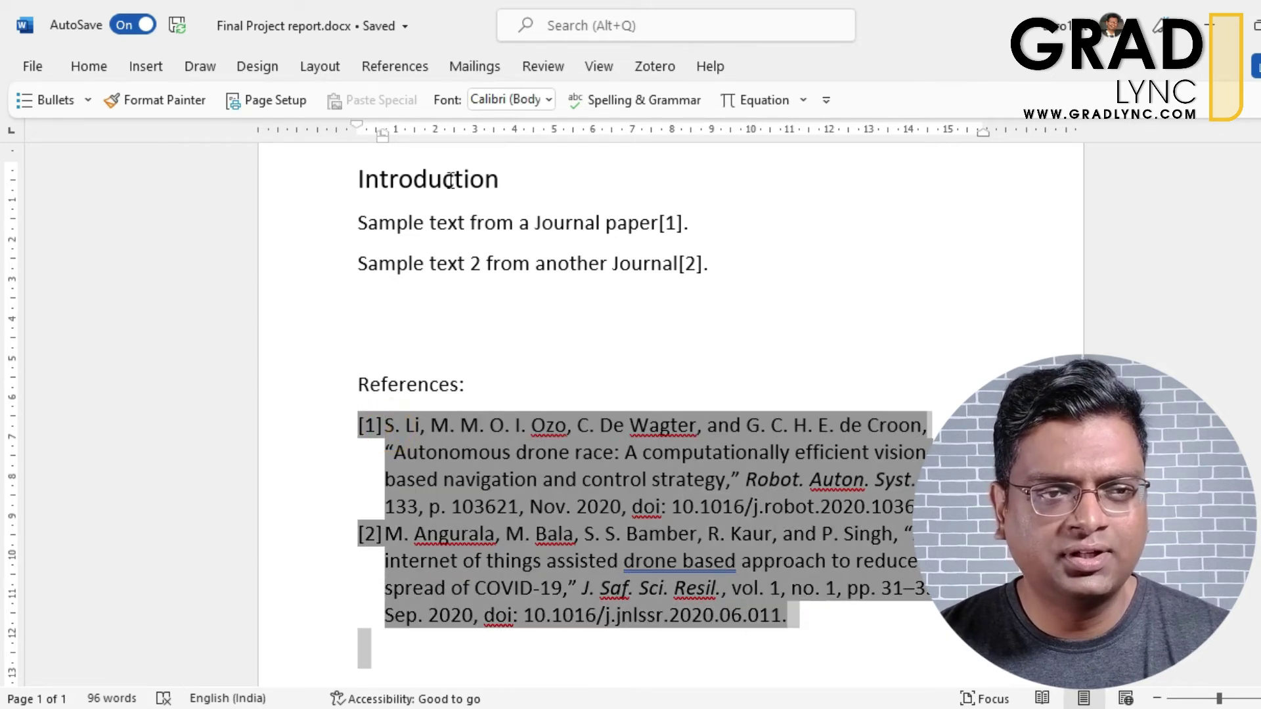
pyautogui.click(77, 69)
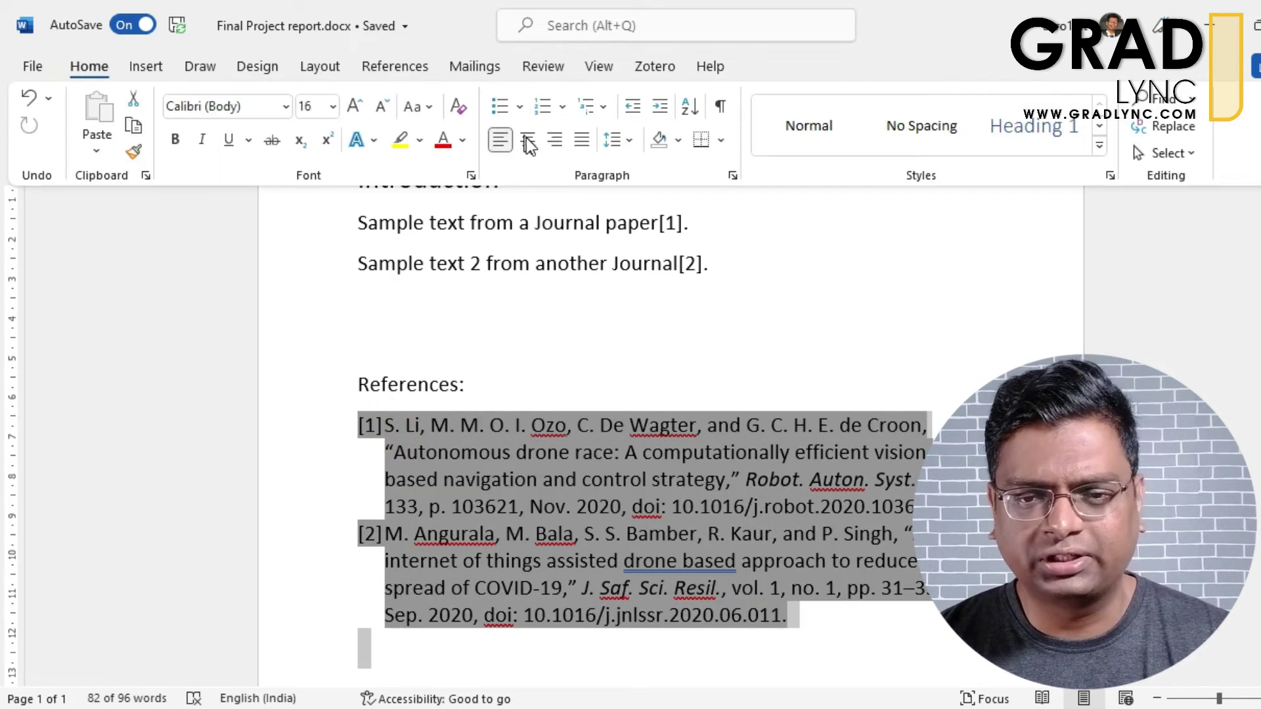
pyautogui.click(583, 144)
pyautogui.click(805, 616)
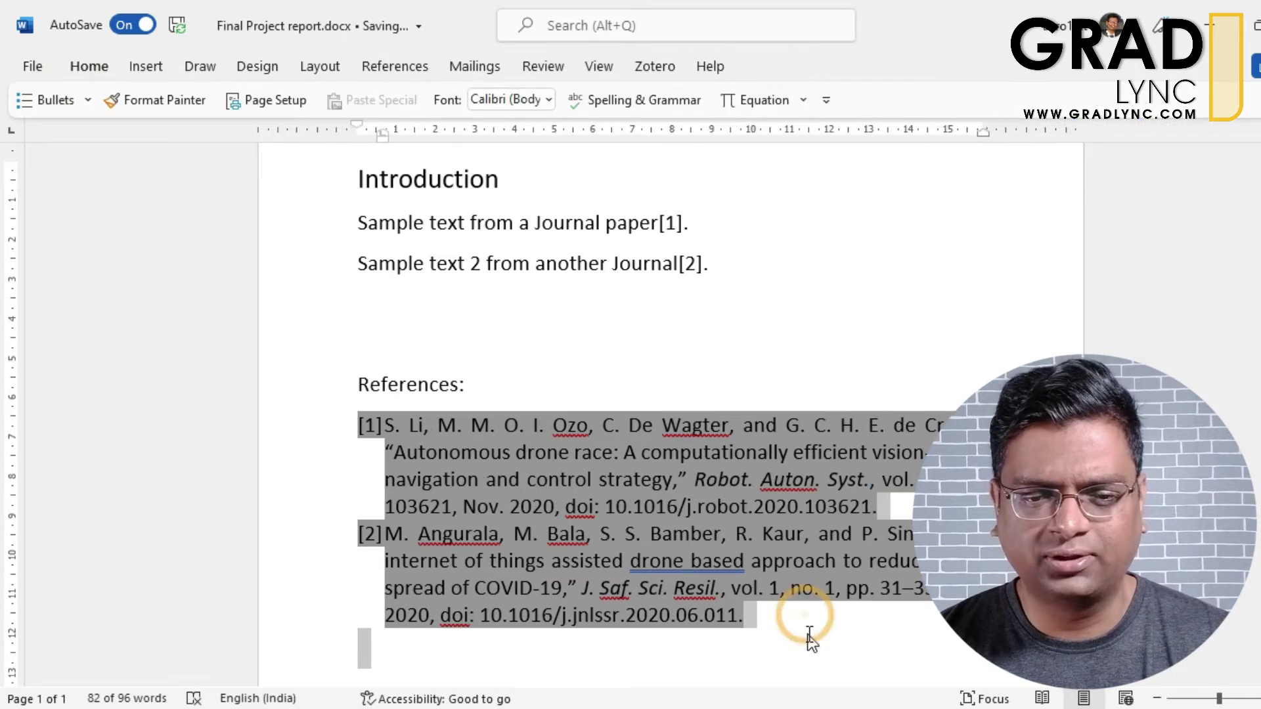
pyautogui.click(765, 614)
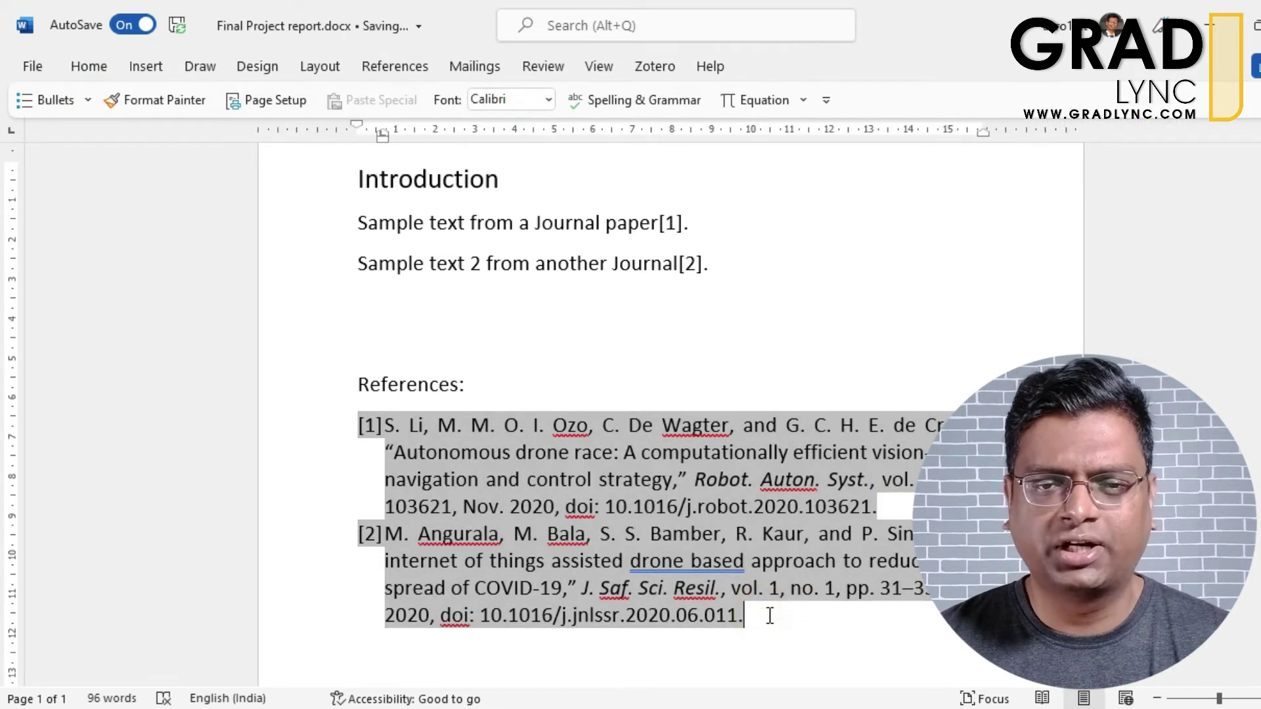
pyautogui.click(742, 257)
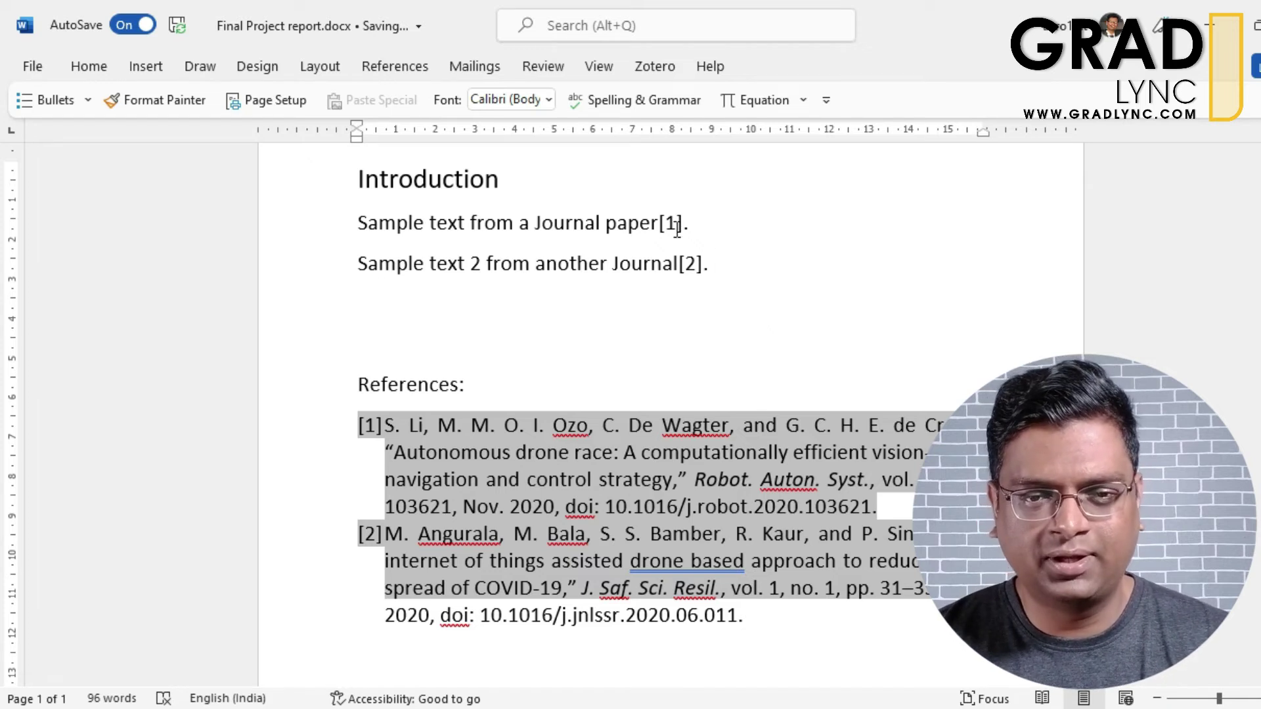
# - Insert 'Middle paper from a another journal paper.' between the two cited sentences, caret before its period
pyautogui.click(704, 222)
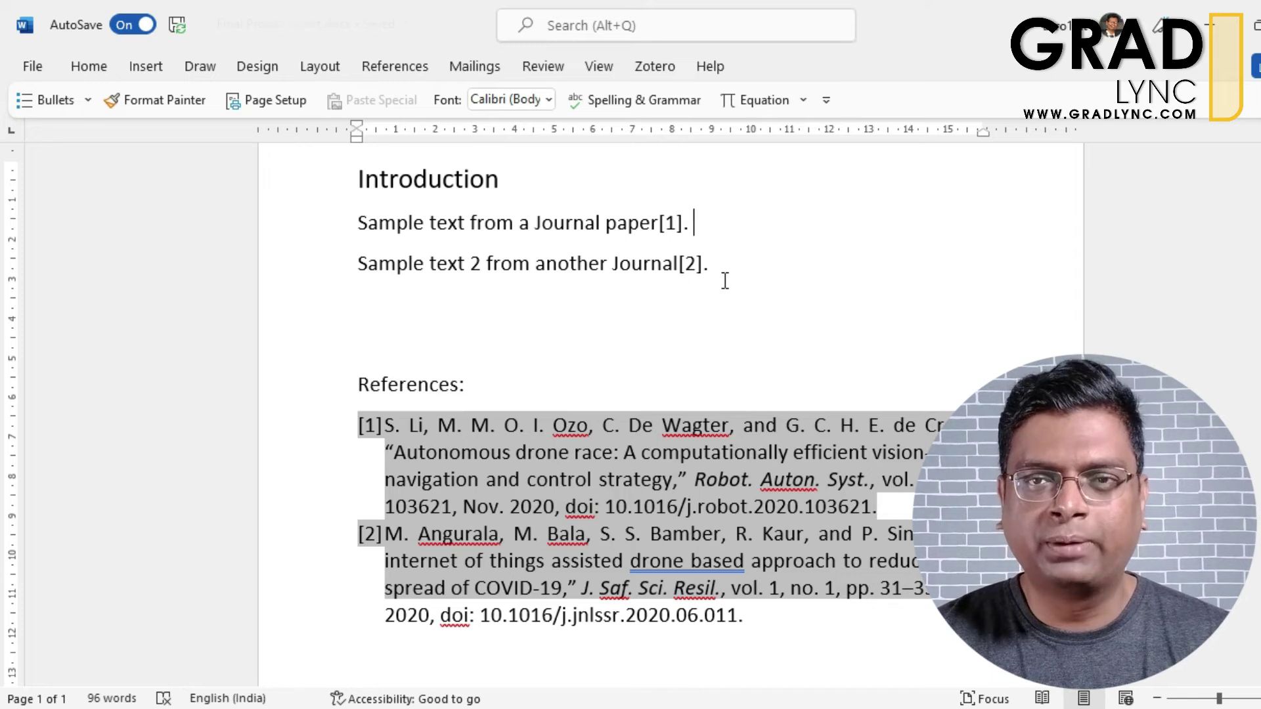
pyautogui.press('Return')
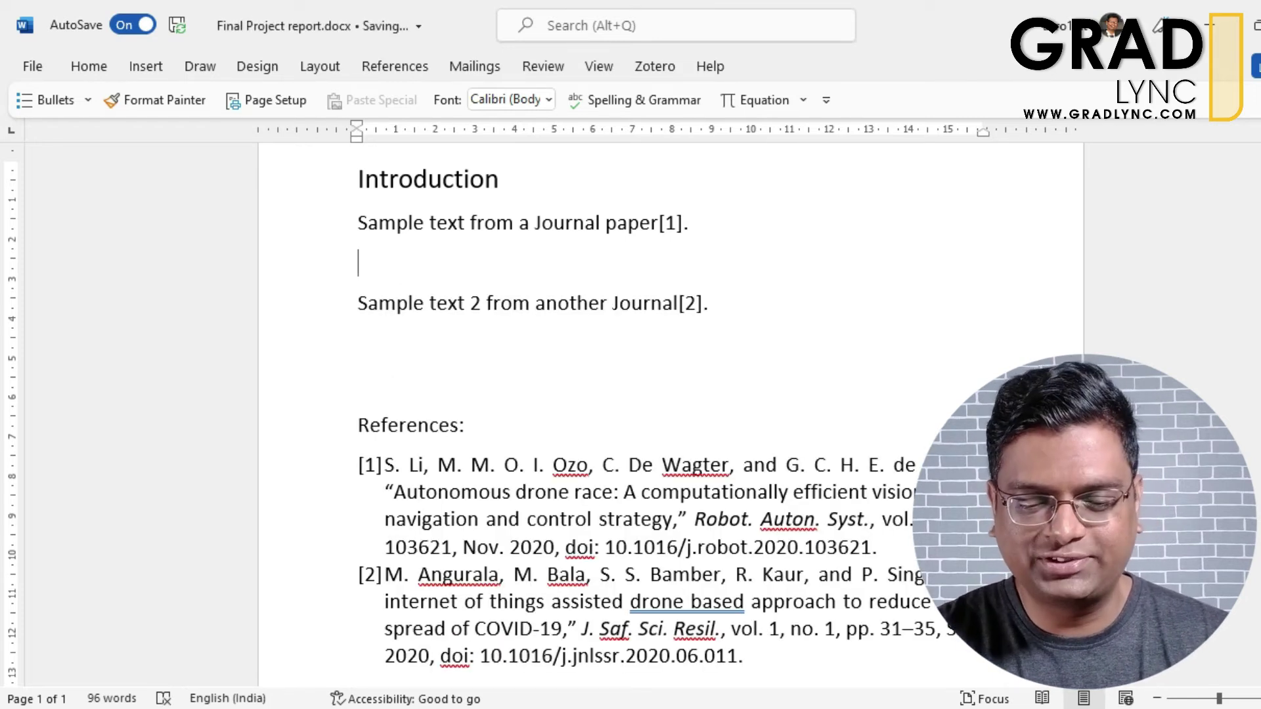
pyautogui.write('M')
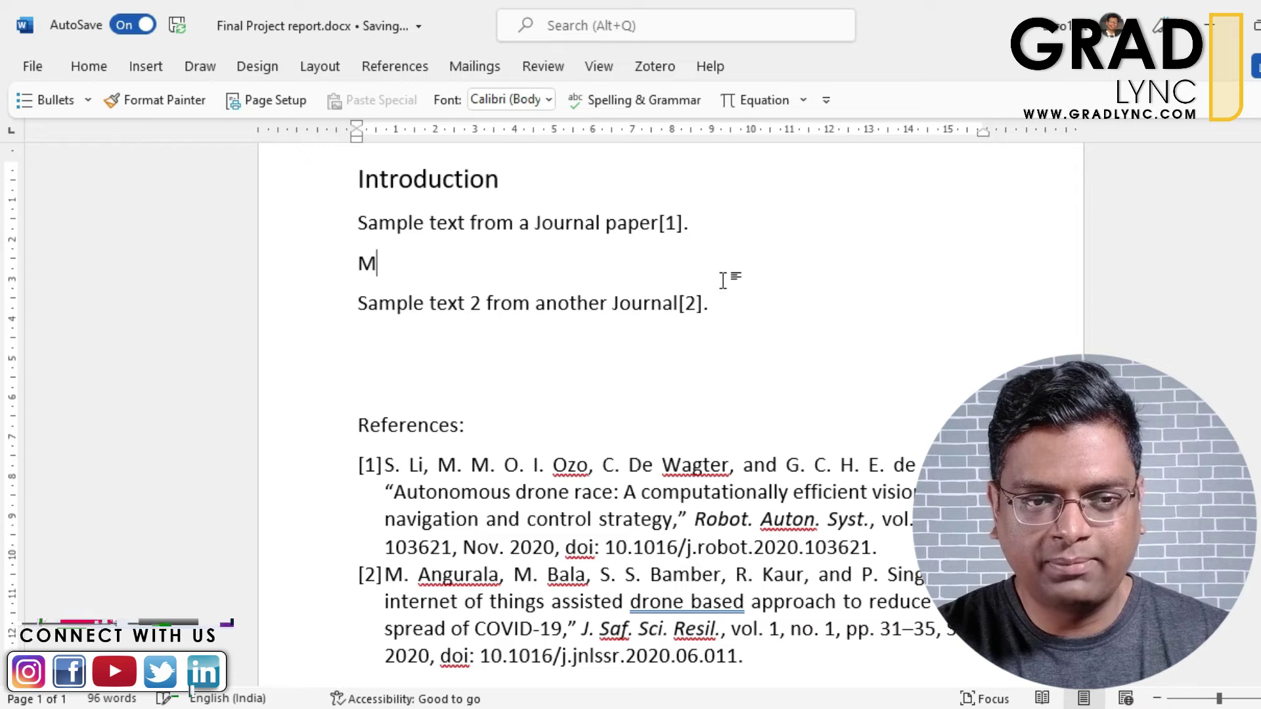
pyautogui.write('iddle paper')
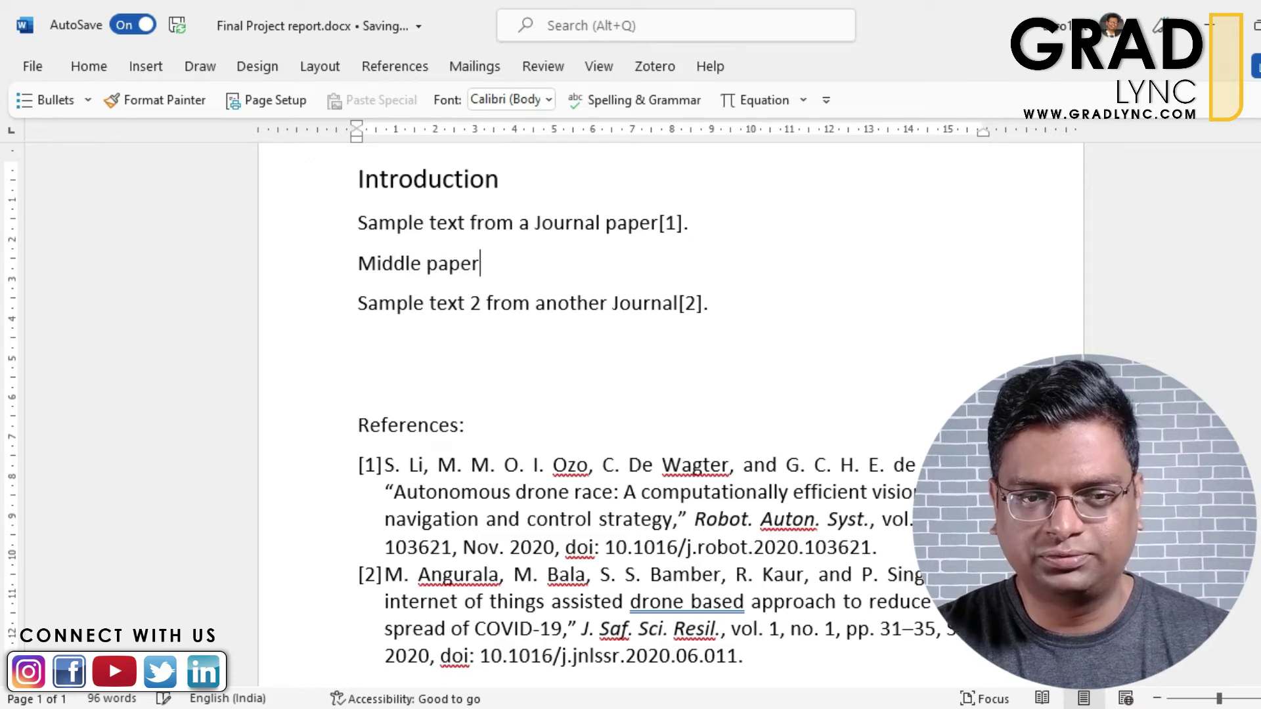
pyautogui.write(' from a p')
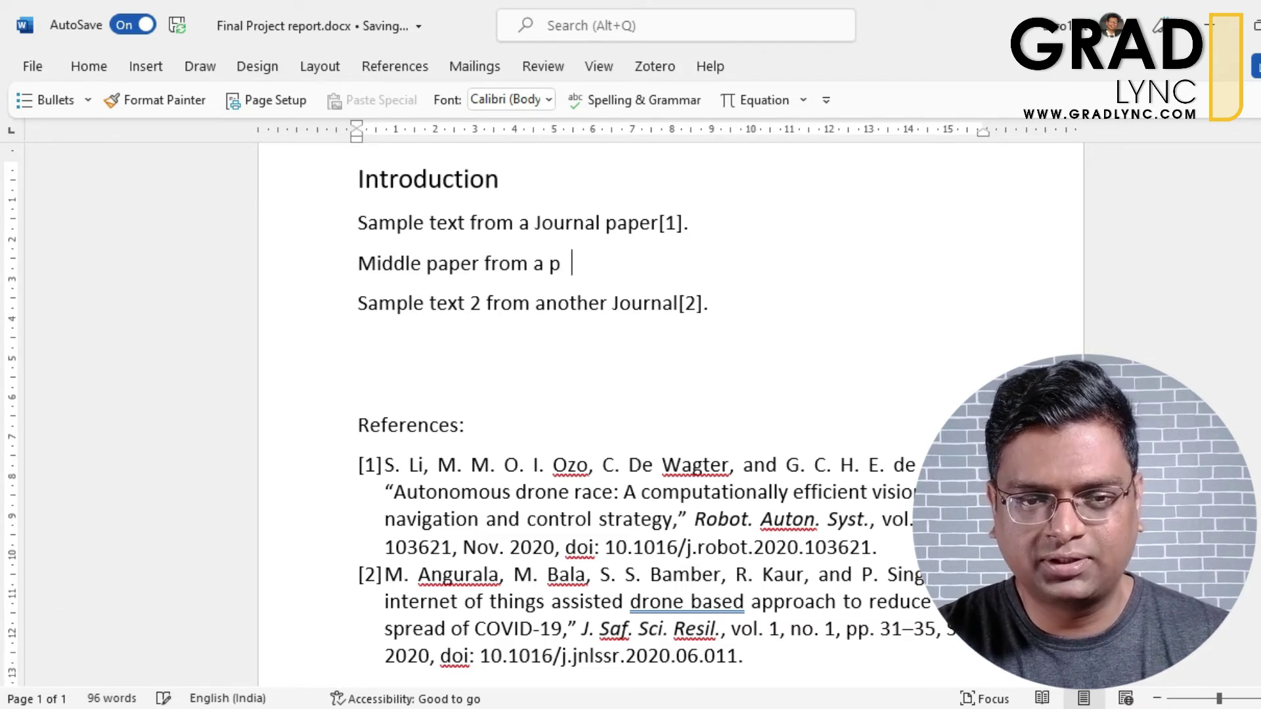
pyautogui.press('BackSpace')
pyautogui.write('anothe')
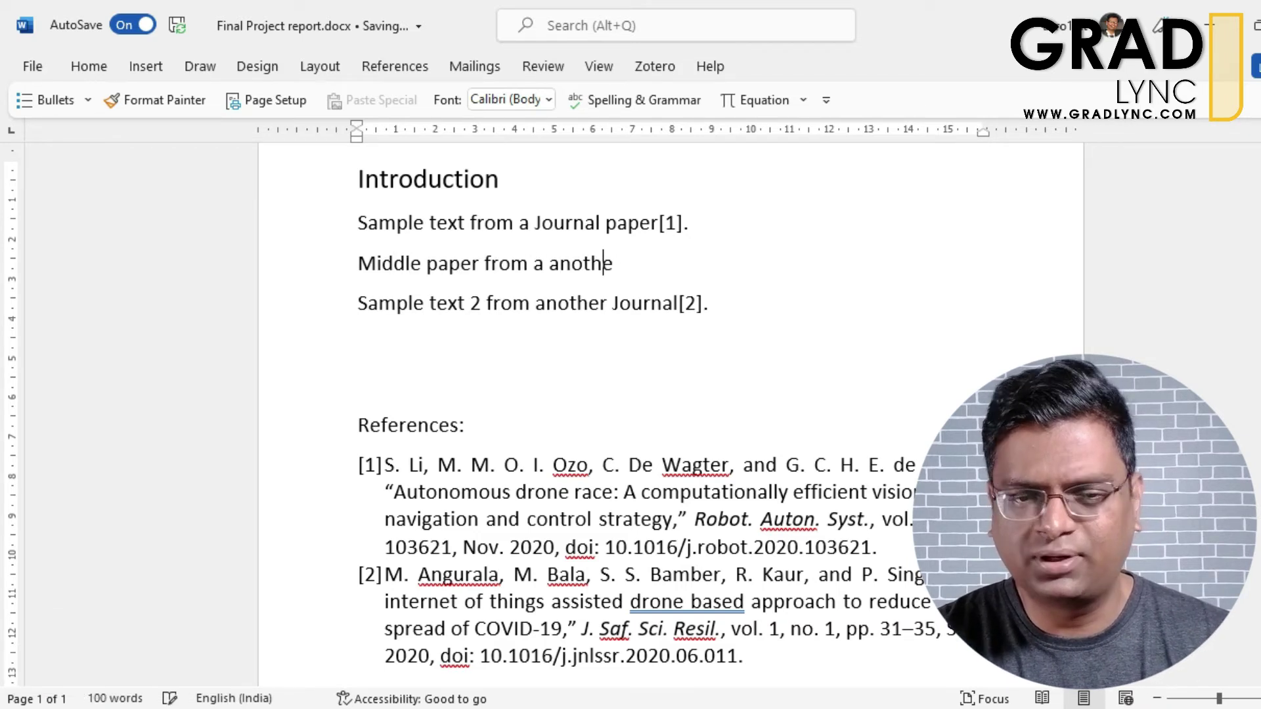
pyautogui.write('r journa')
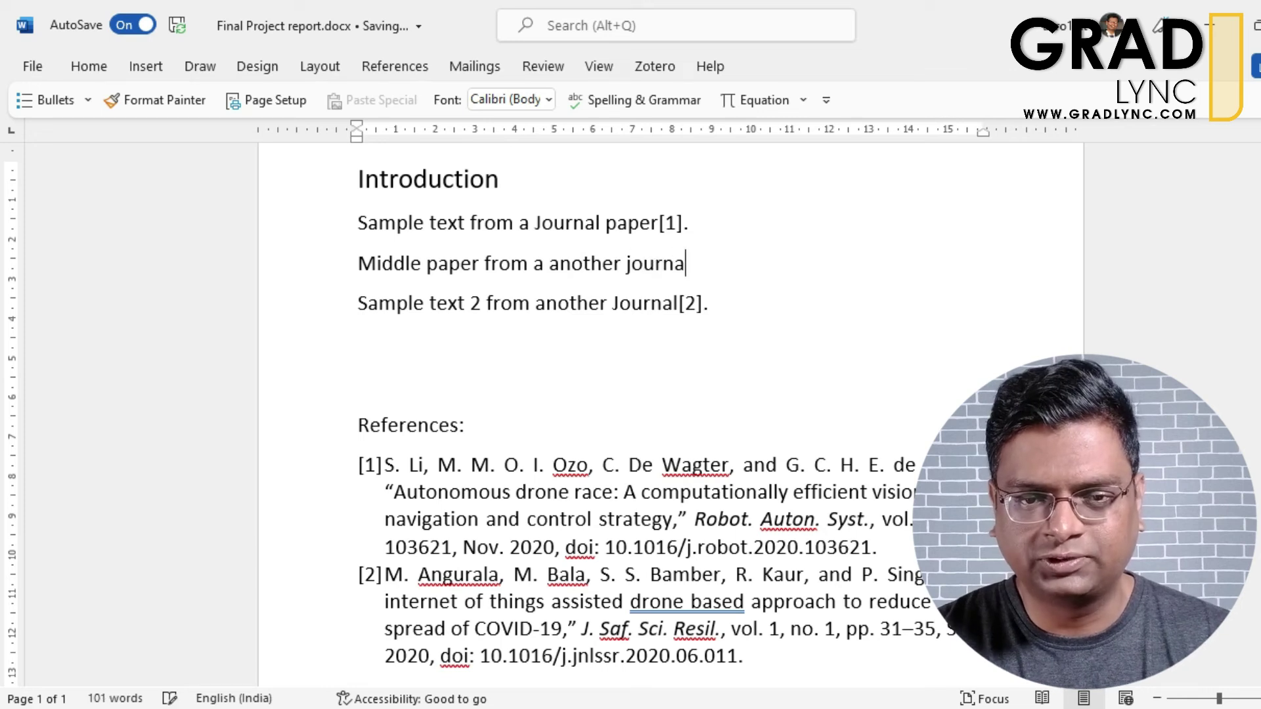
pyautogui.write('l paper.')
pyautogui.click(749, 263)
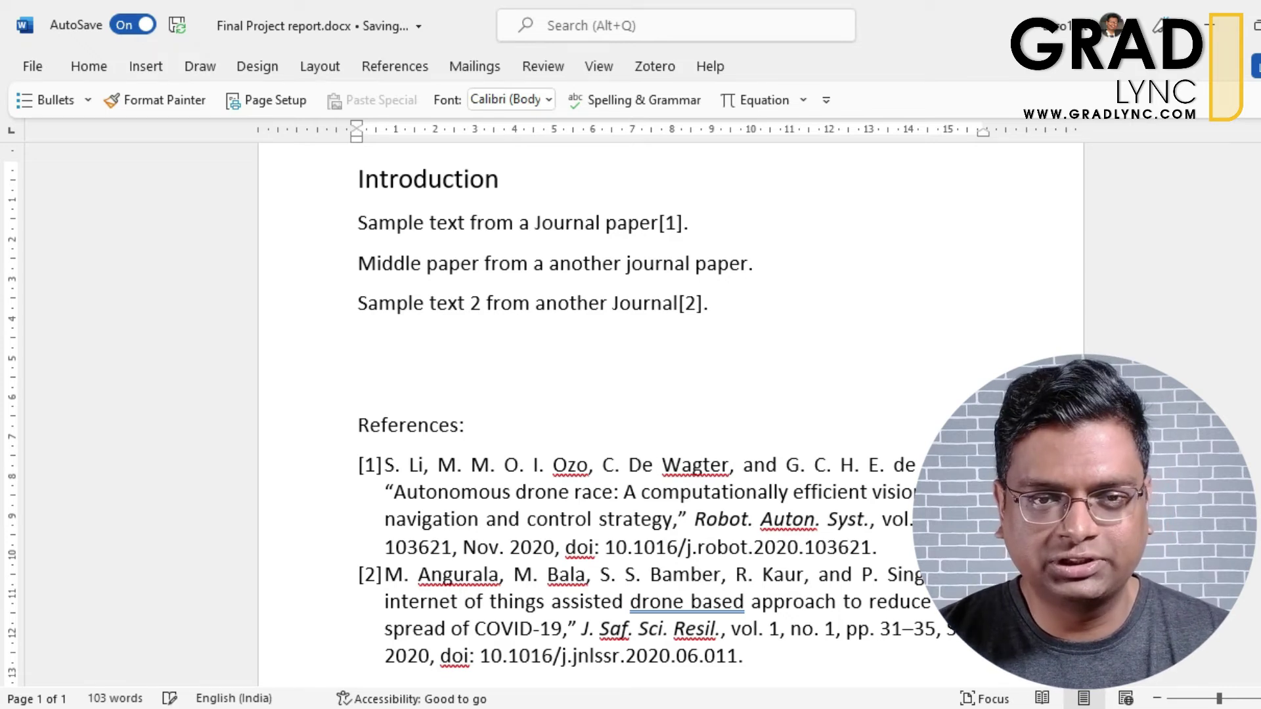
pyautogui.click(655, 65)
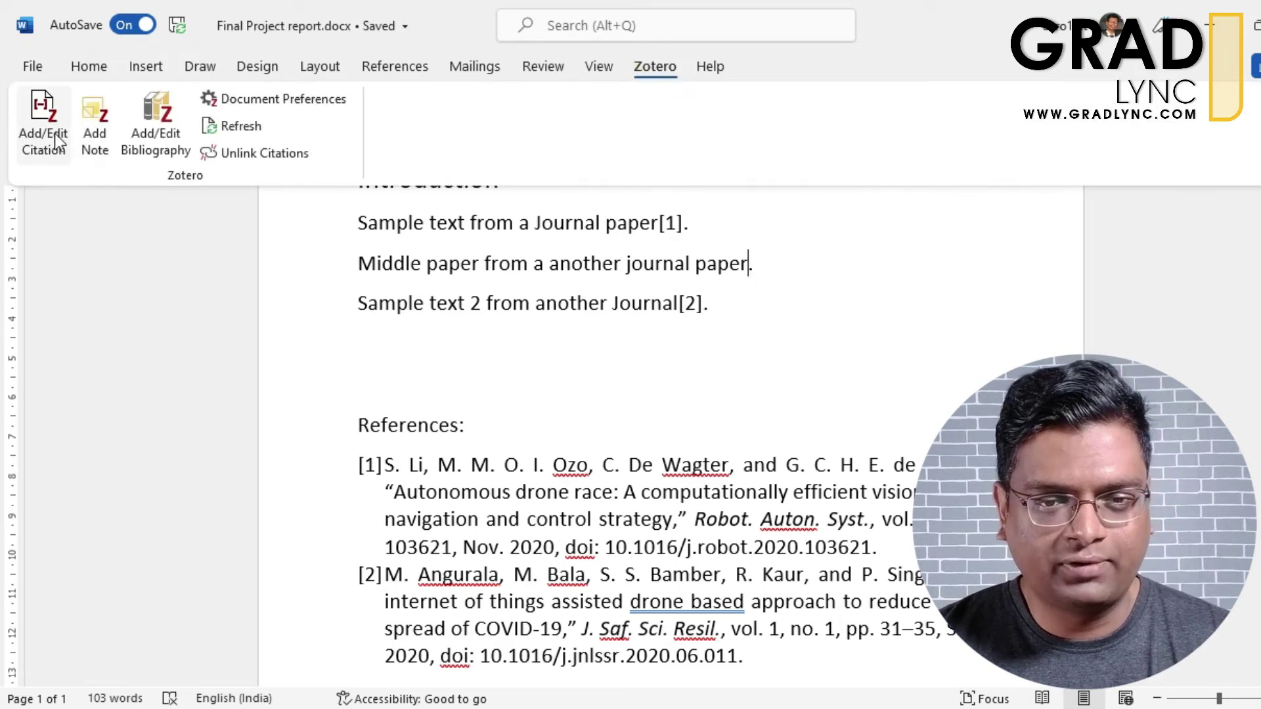
# - Cite the swarm-intelligent drone arrays paper as [2], renumbering the COVID-19 drone paper to [3]
pyautogui.click(53, 126)
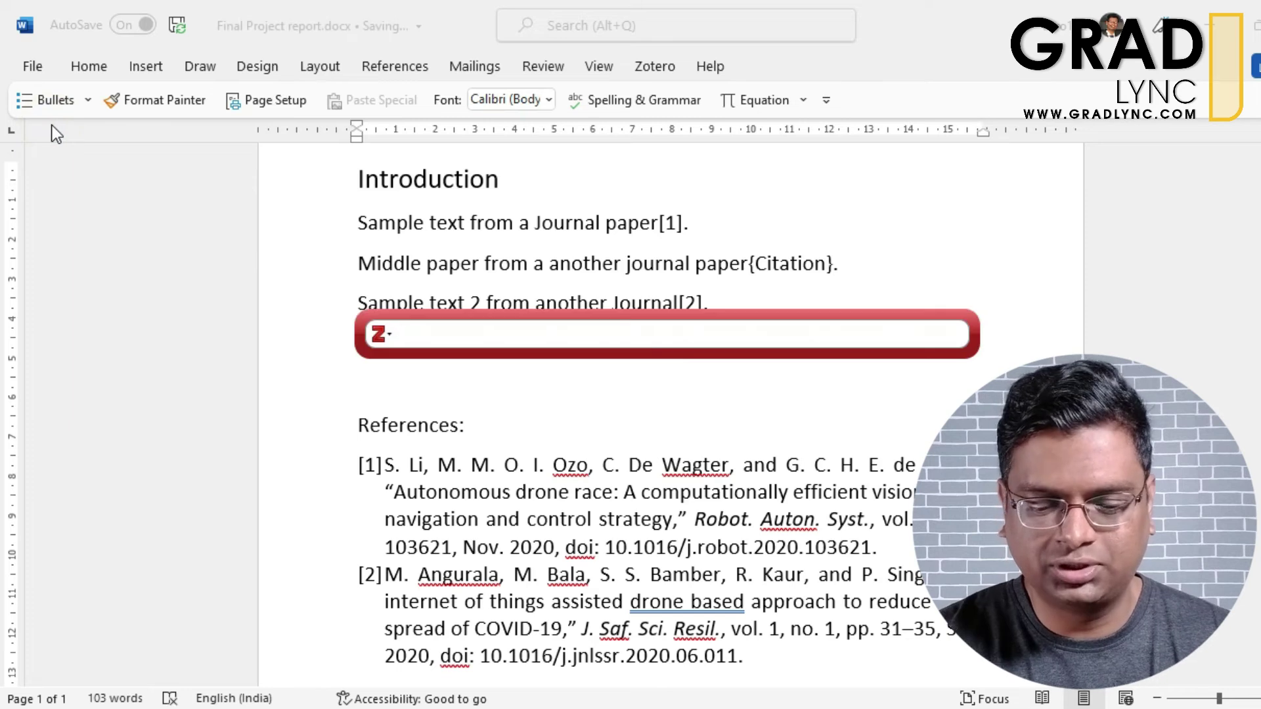
pyautogui.write('drone')
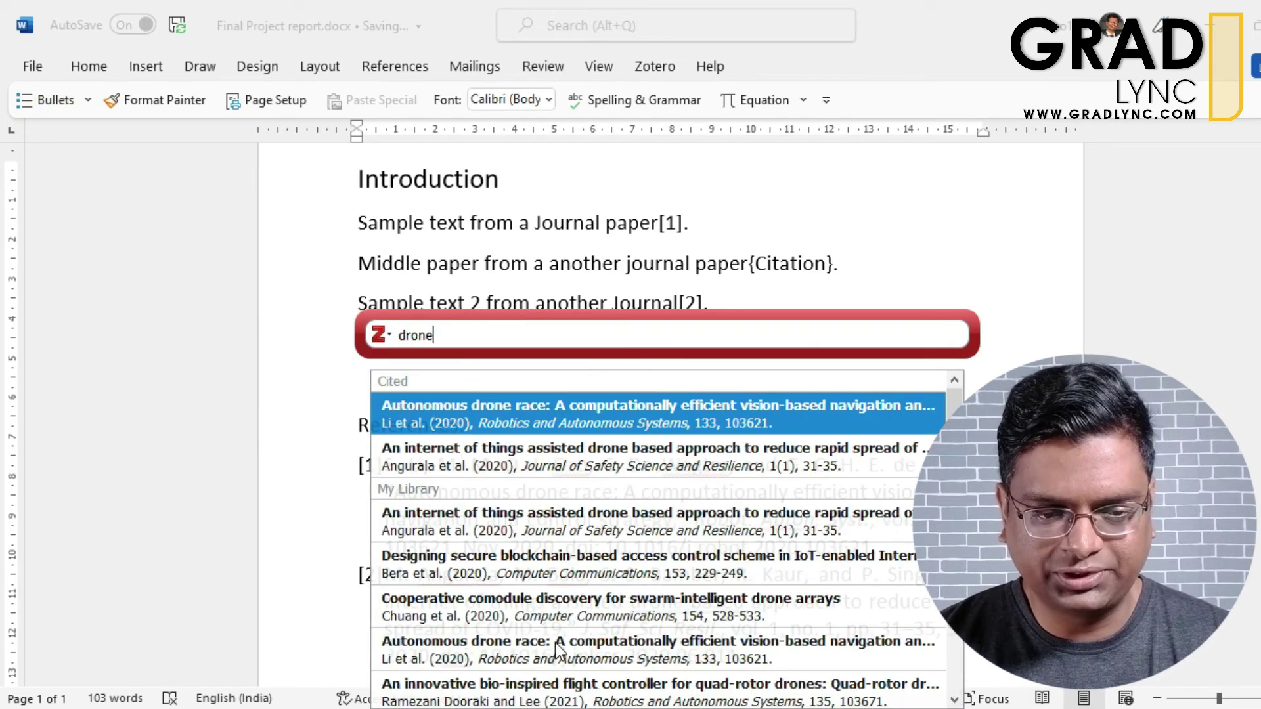
pyautogui.click(553, 613)
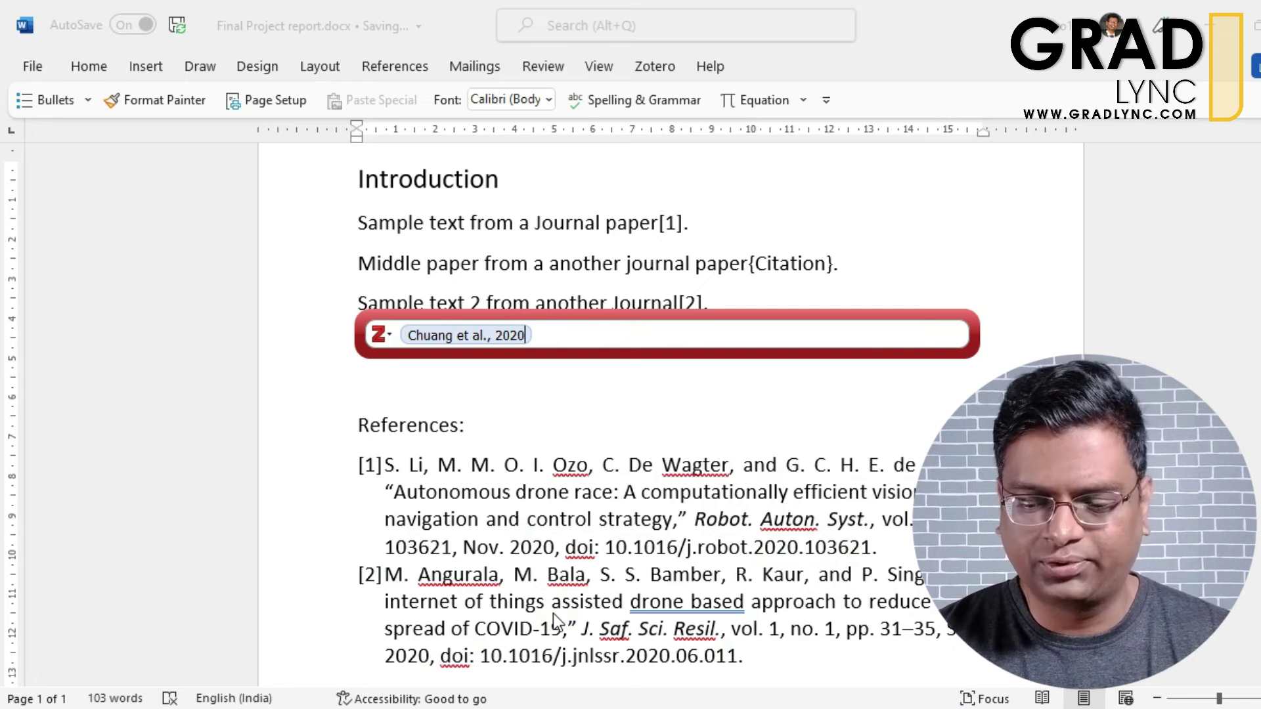
pyautogui.press('Return')
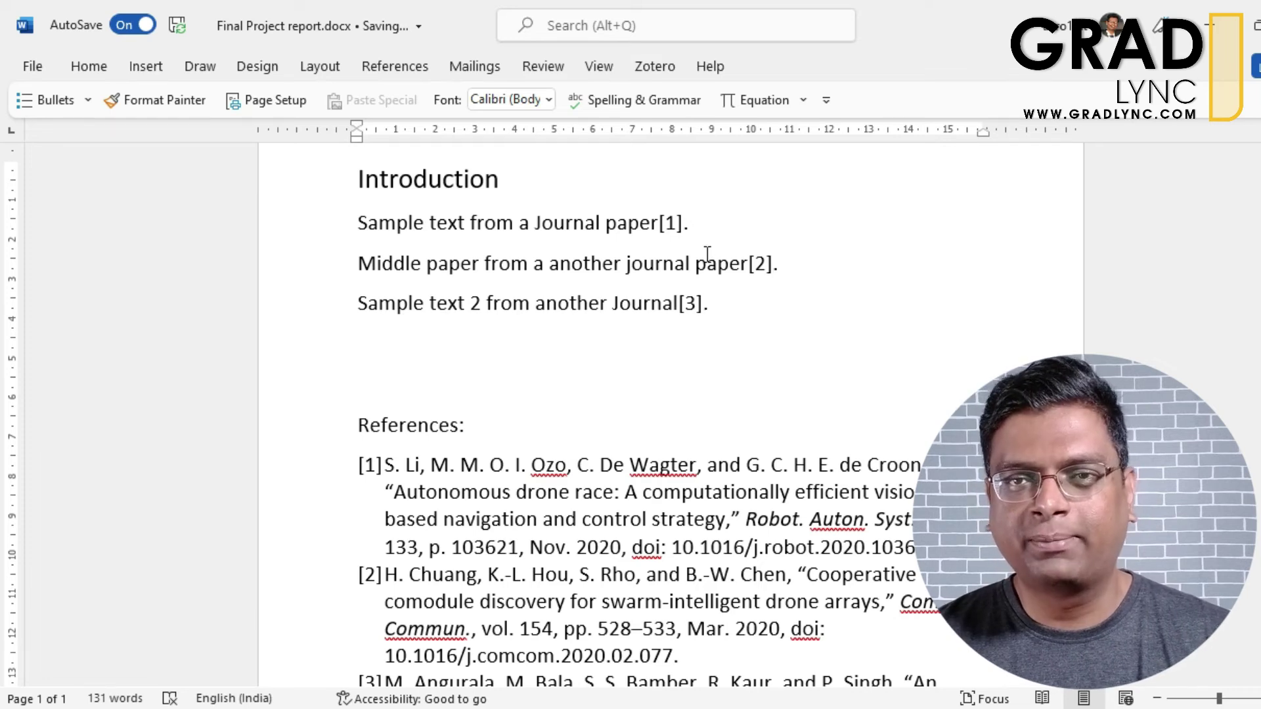
pyautogui.click(761, 266)
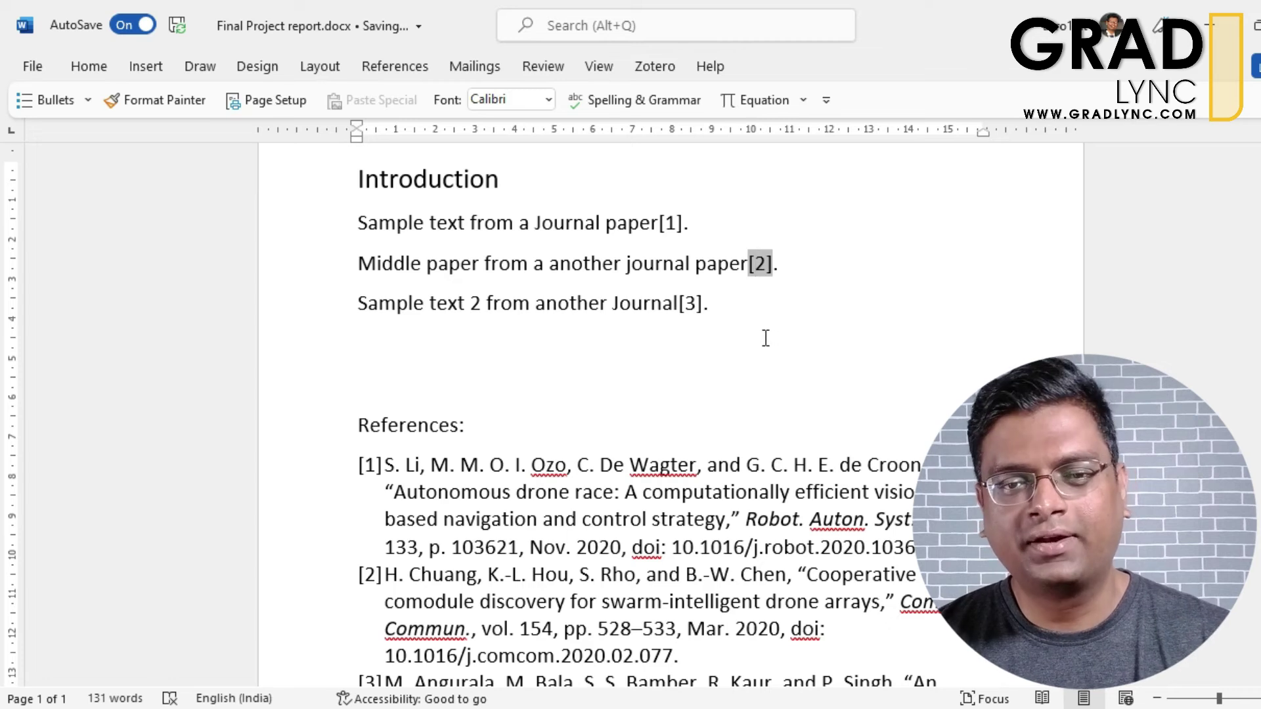
pyautogui.click(683, 304)
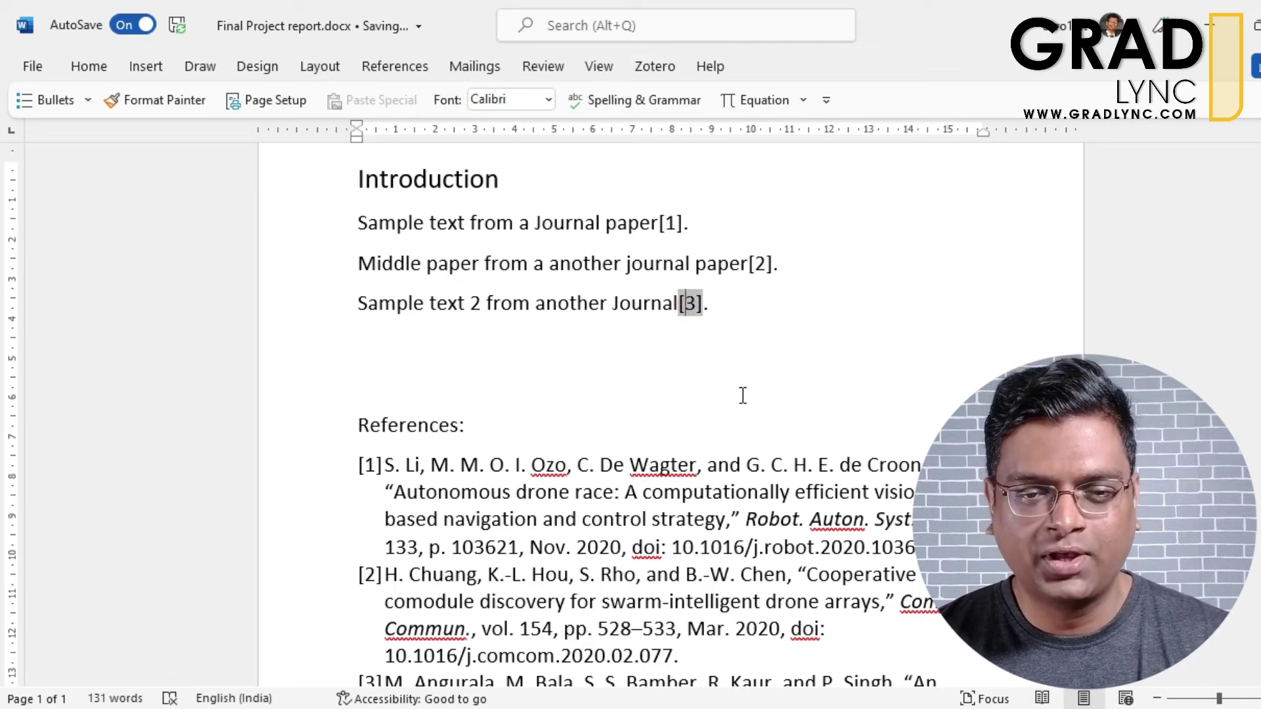
pyautogui.scroll(-2, 744, 373)
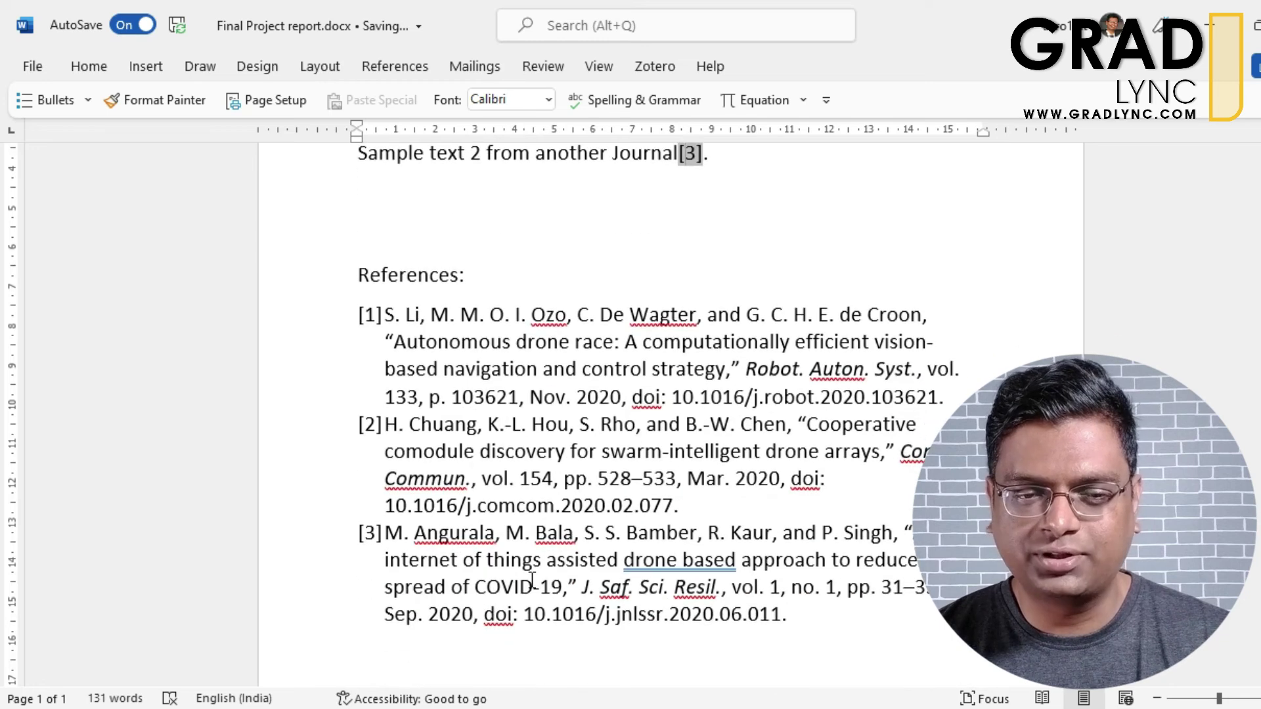
pyautogui.click(532, 585)
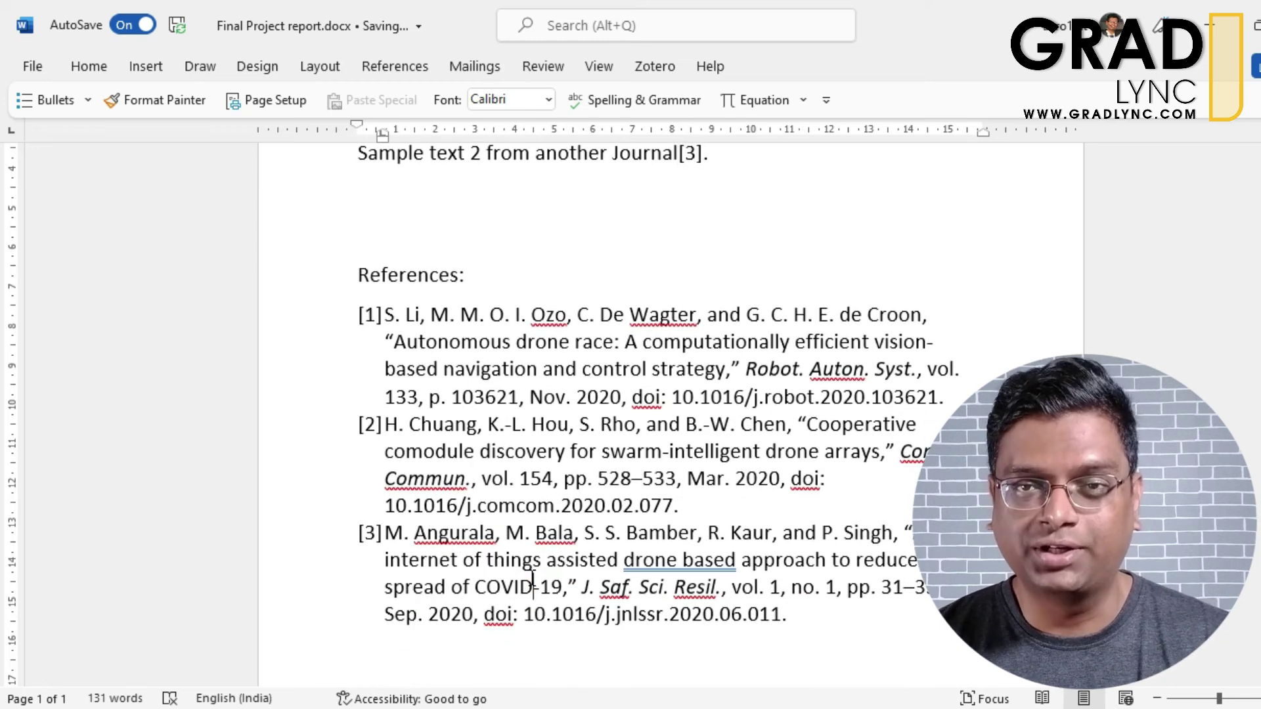
pyautogui.scroll(2, 530, 566)
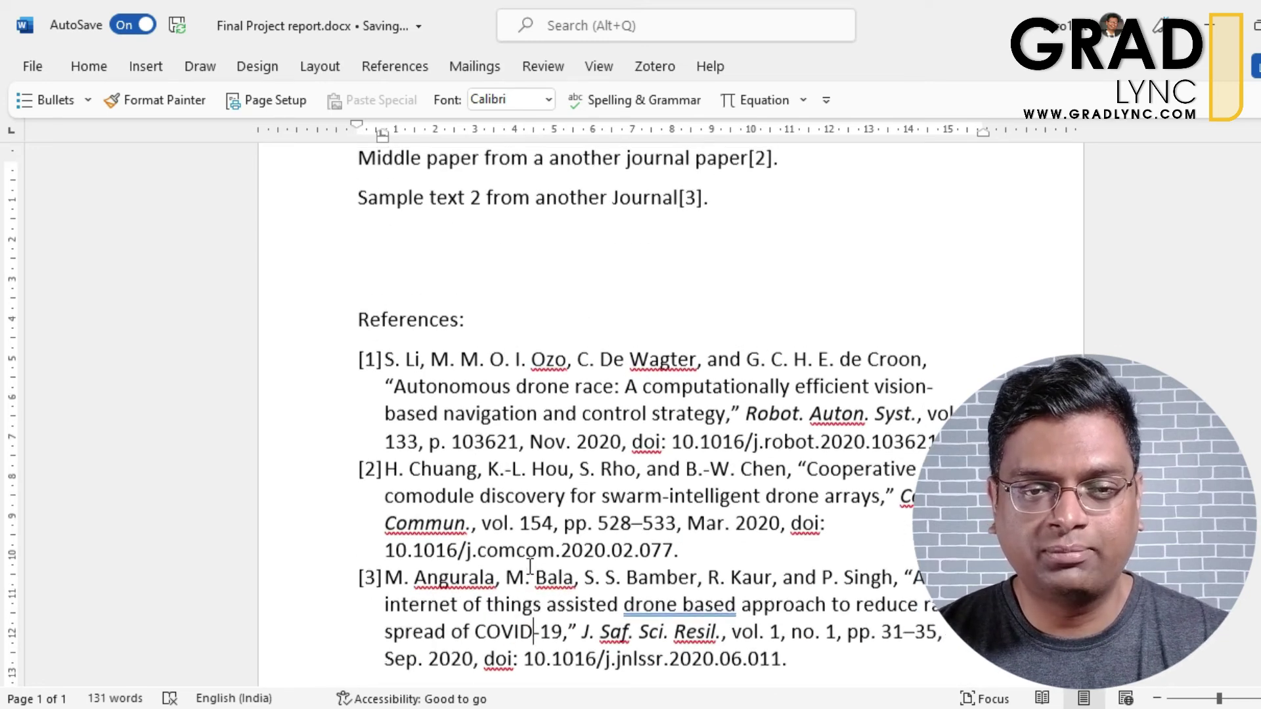
pyautogui.click(731, 304)
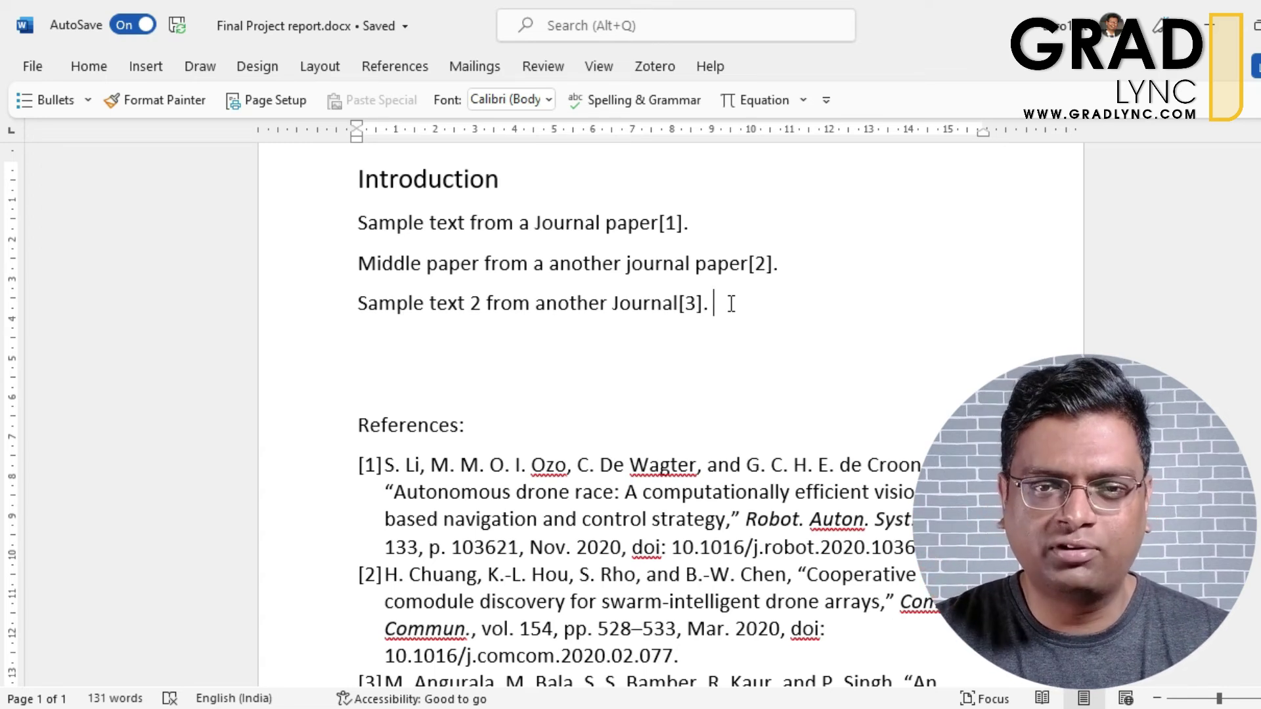
# - Type an 'Image' placeholder line followed by the caption 'Fig: Details of the image.'
pyautogui.press('Return')
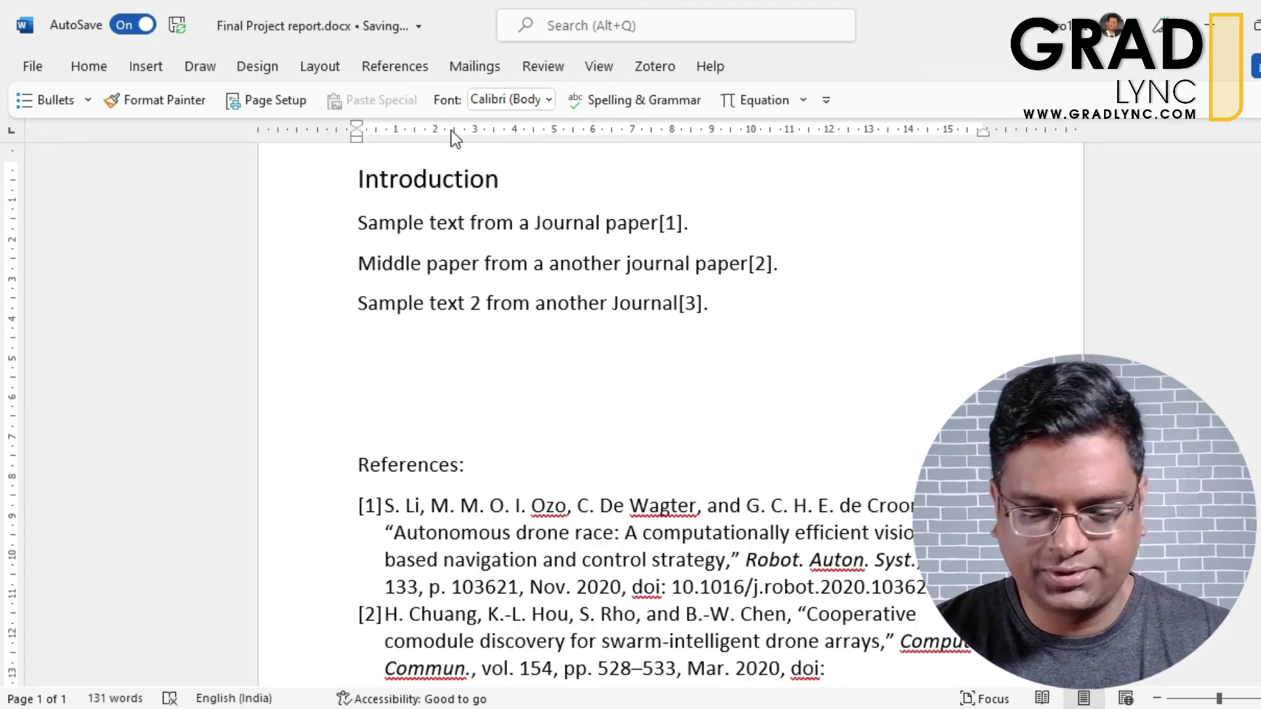
pyautogui.write('Image')
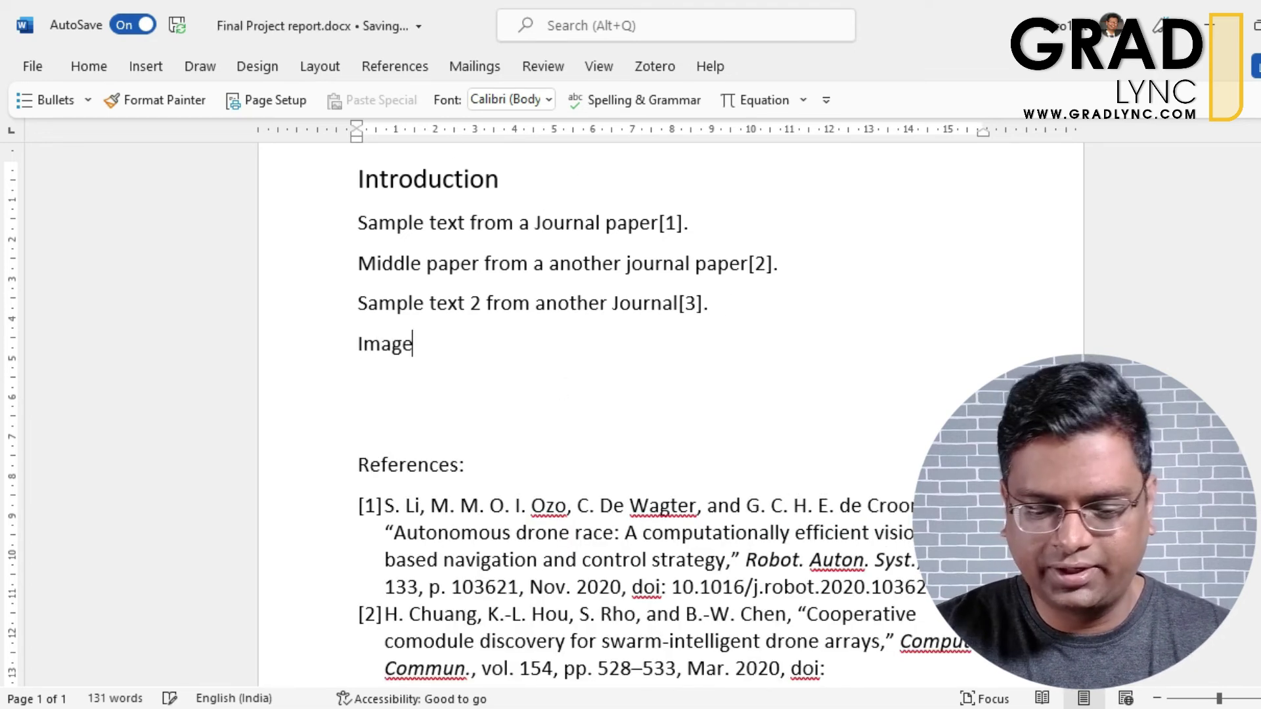
pyautogui.press('Return')
pyautogui.write('Fig: ')
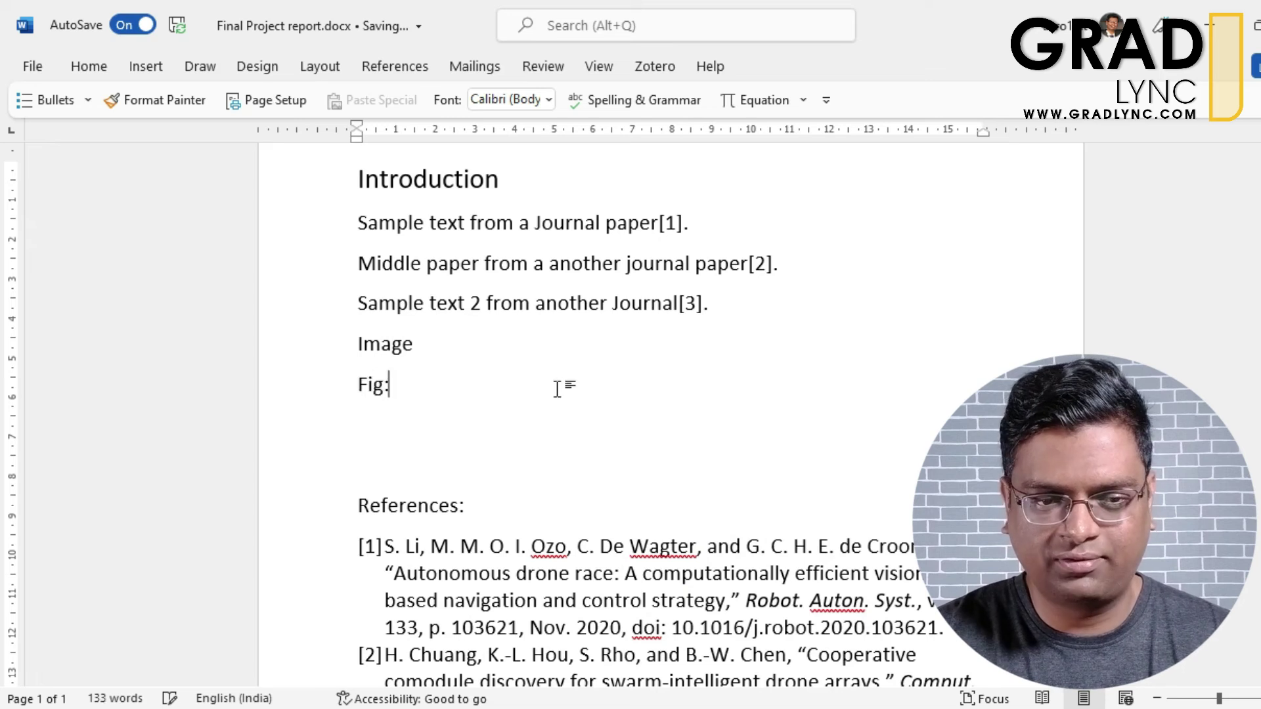
pyautogui.write('Detail')
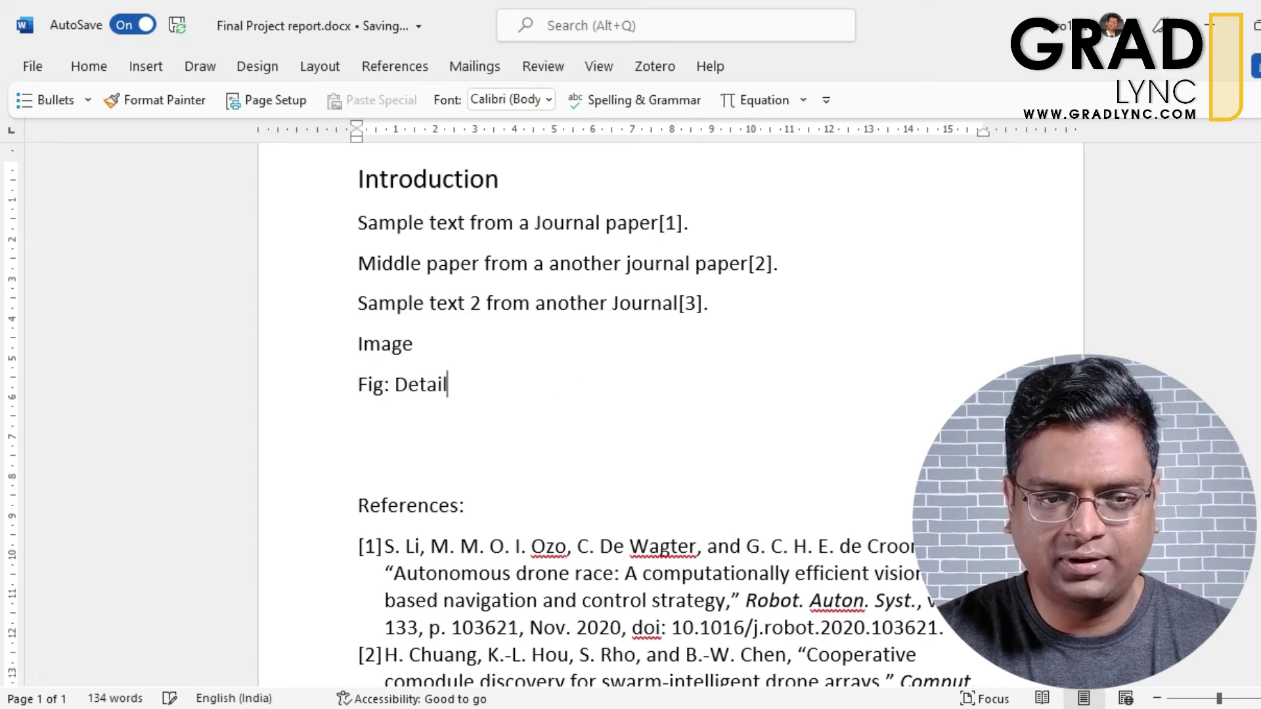
pyautogui.write('s of the fi')
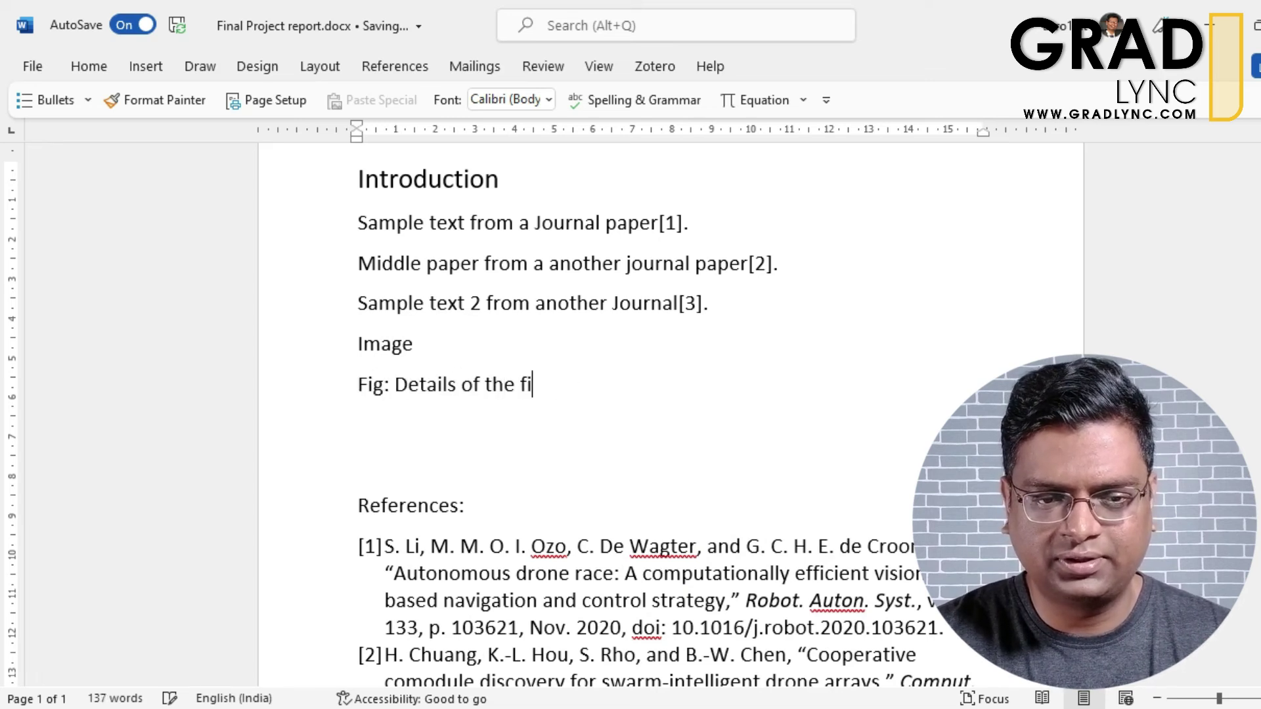
pyautogui.press('BackSpace')
pyautogui.press('BackSpace')
pyautogui.write('image.')
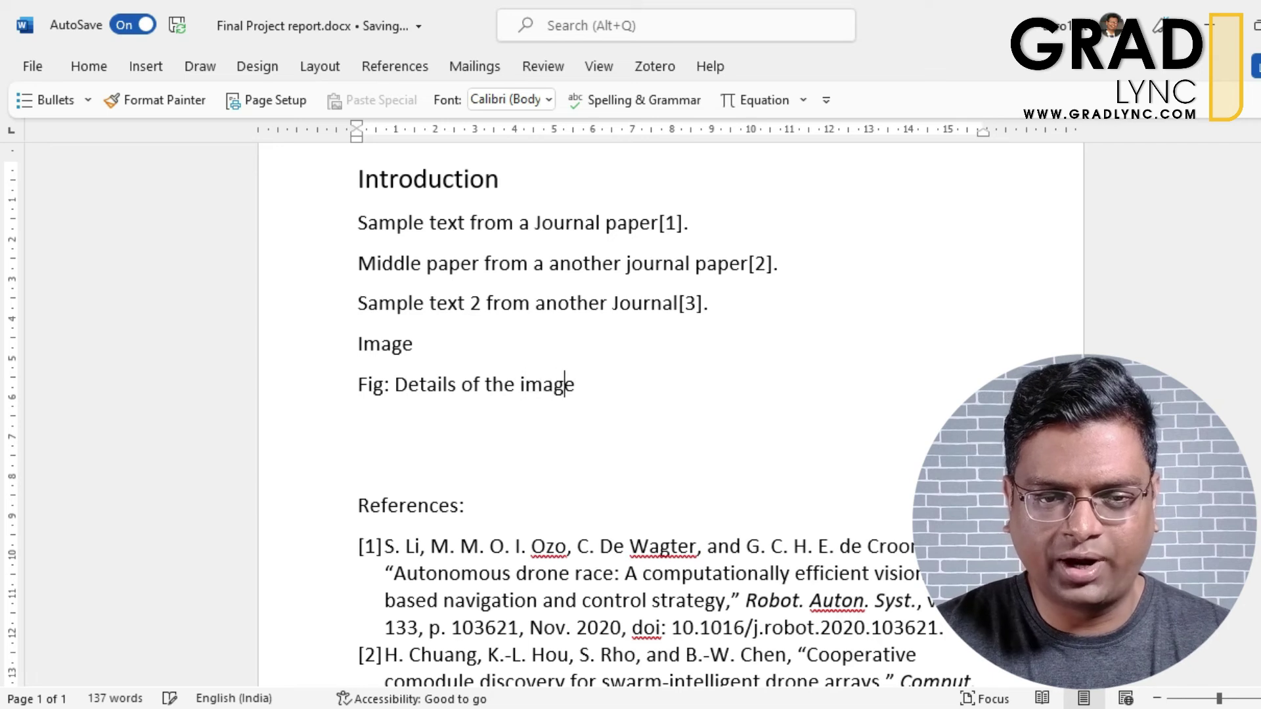
pyautogui.click(577, 385)
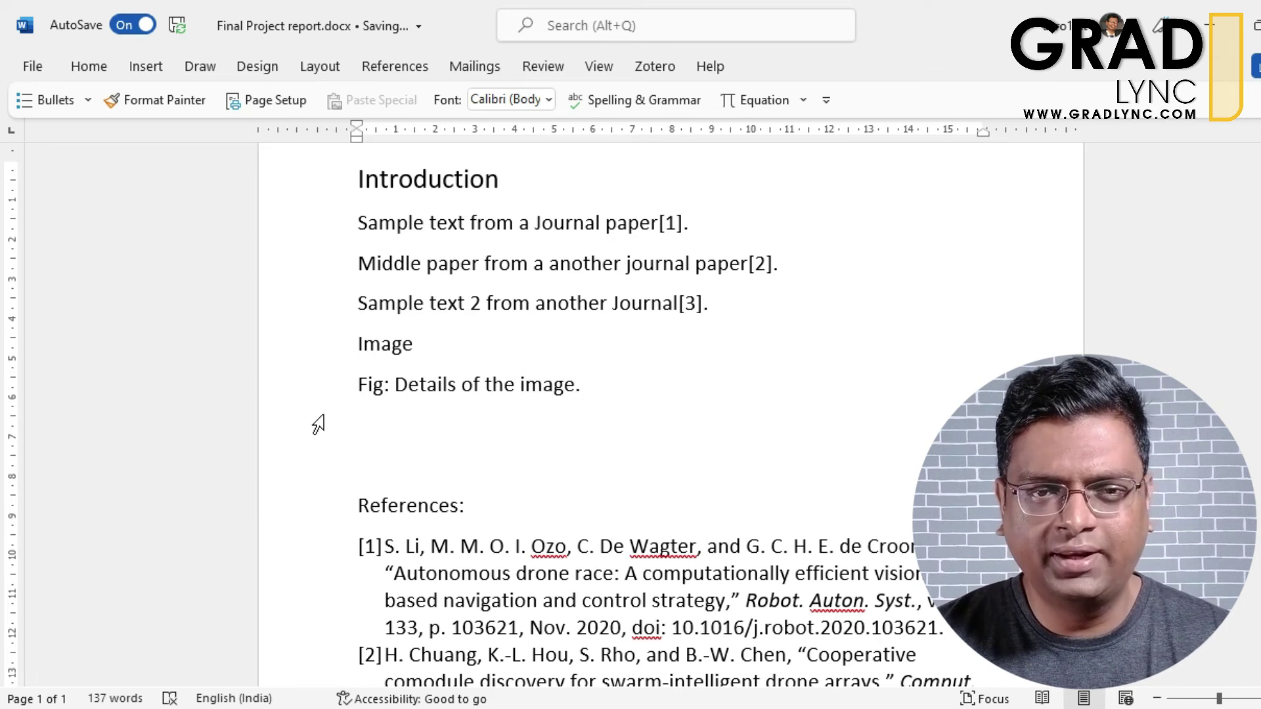
pyautogui.click(661, 65)
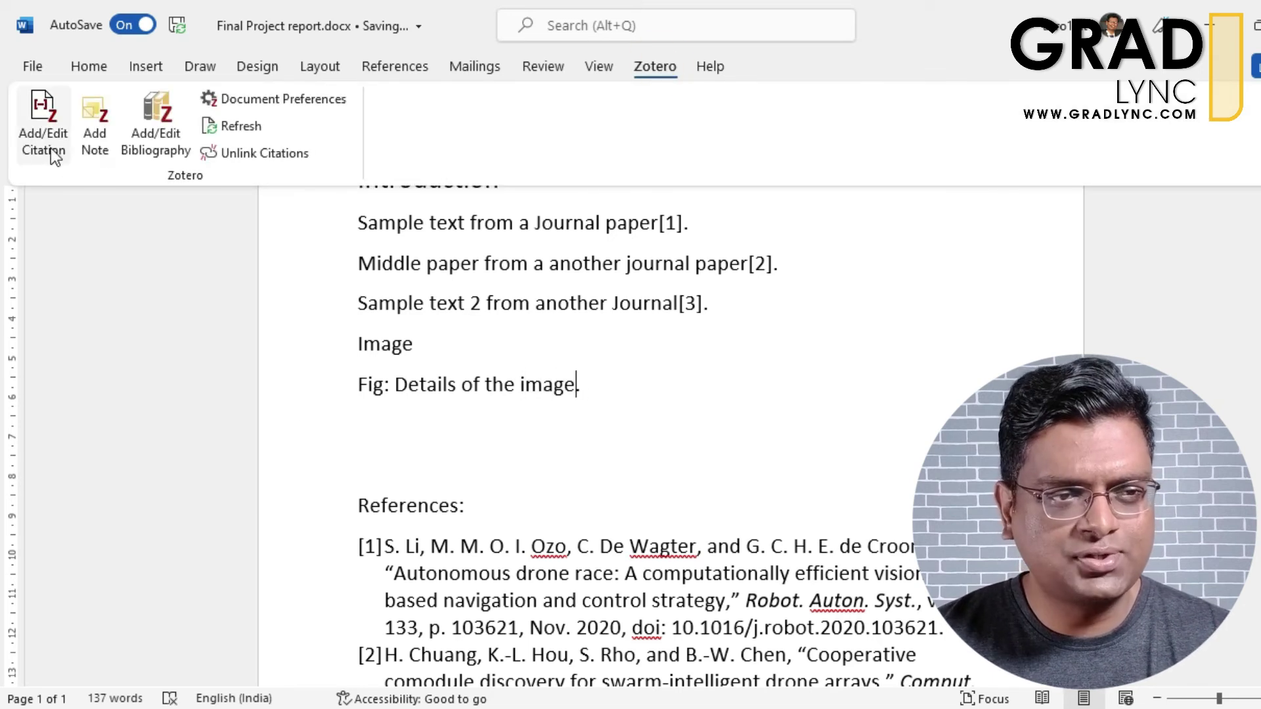
# - Cite the autonomous drone race paper at the end of the figure caption, giving [1]
pyautogui.click(30, 136)
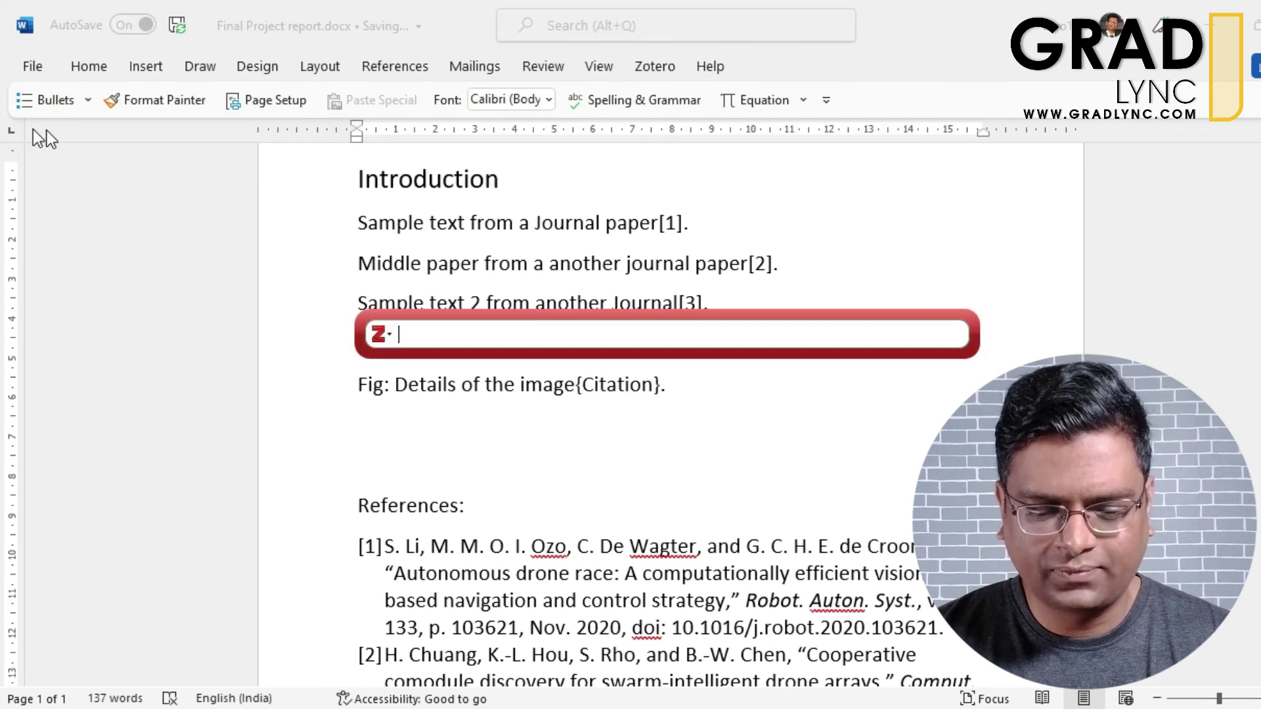
pyautogui.write('drone')
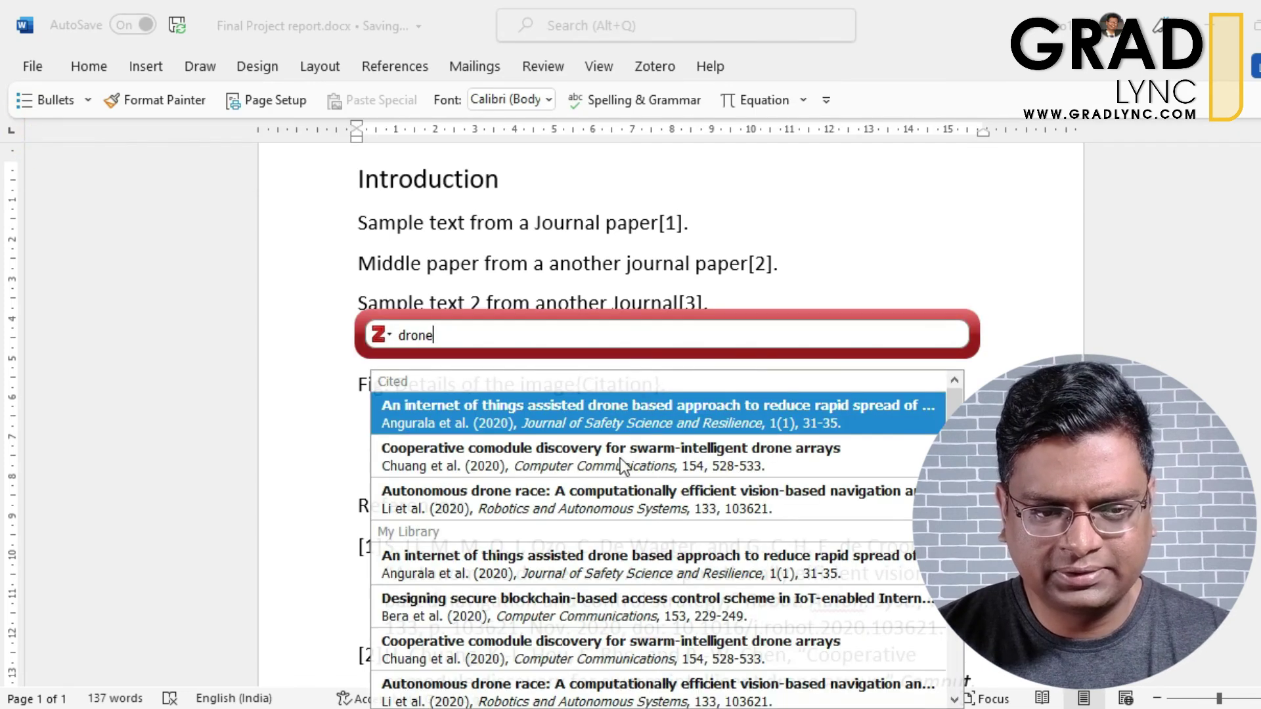
pyautogui.click(564, 506)
pyautogui.press('Return')
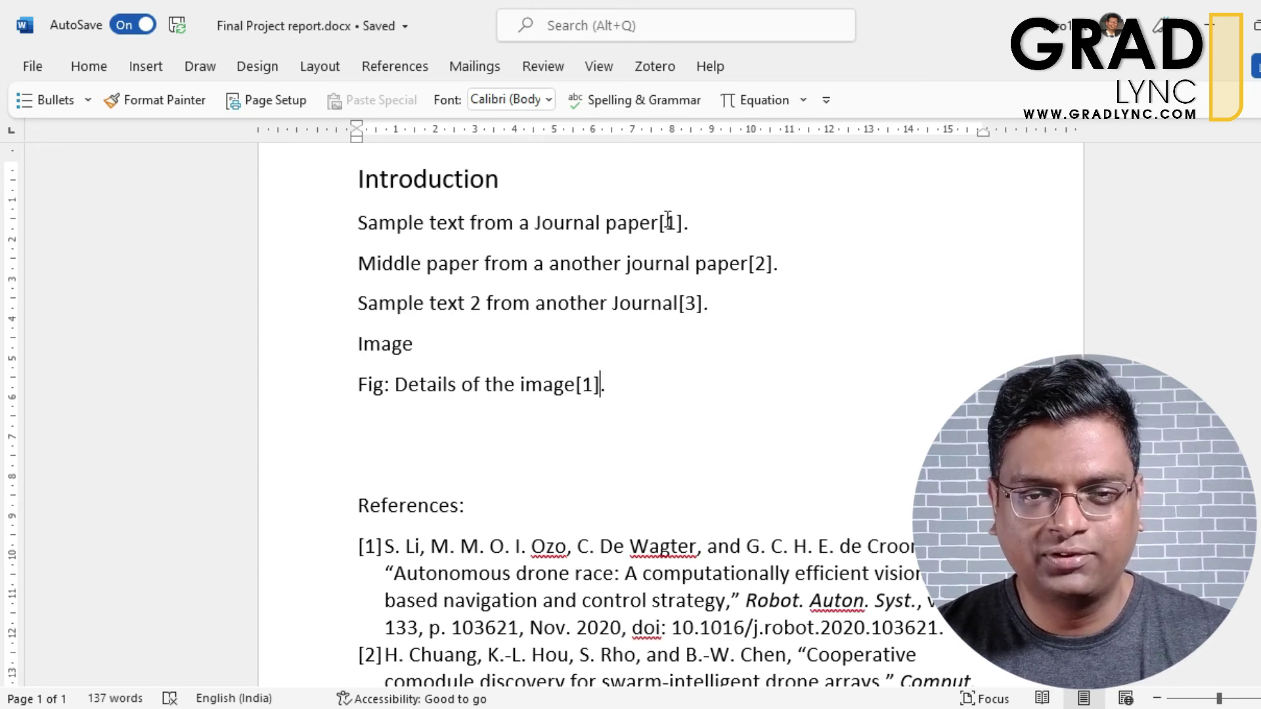
# - Check the first sentence's [1] citation and place the cursor at the end of the Image line
pyautogui.click(668, 220)
pyautogui.click(619, 396)
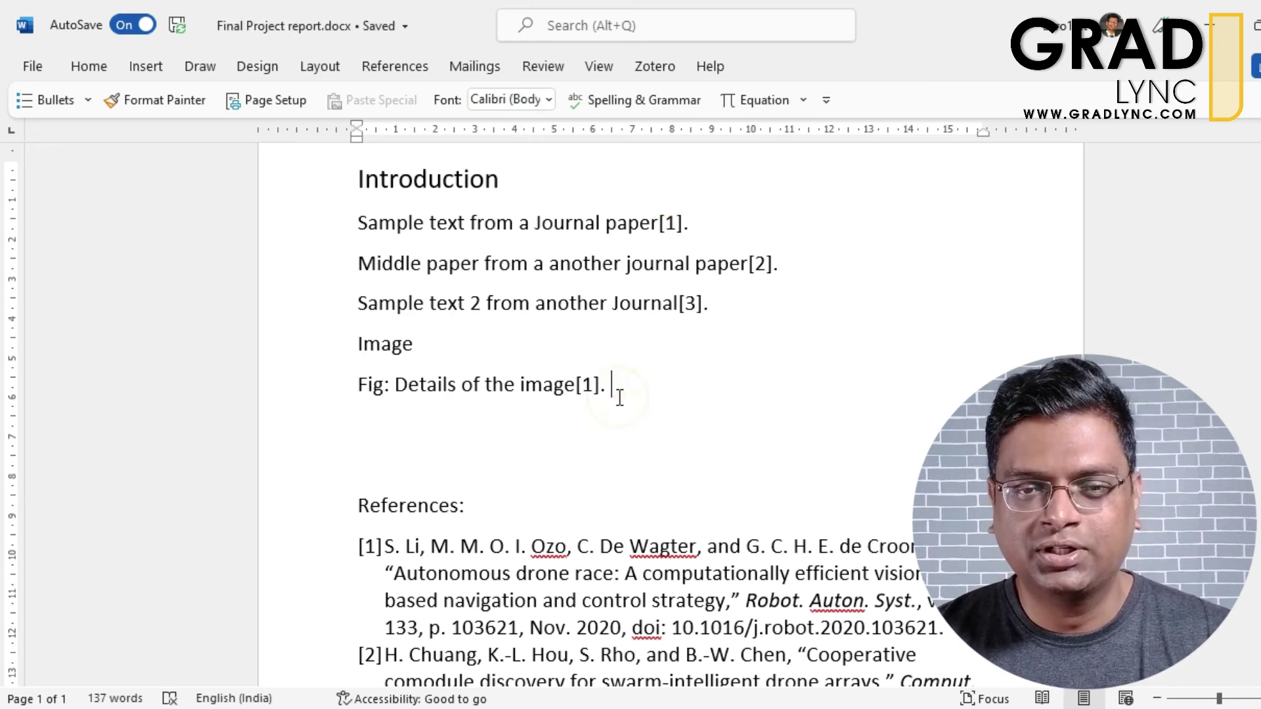
pyautogui.click(596, 348)
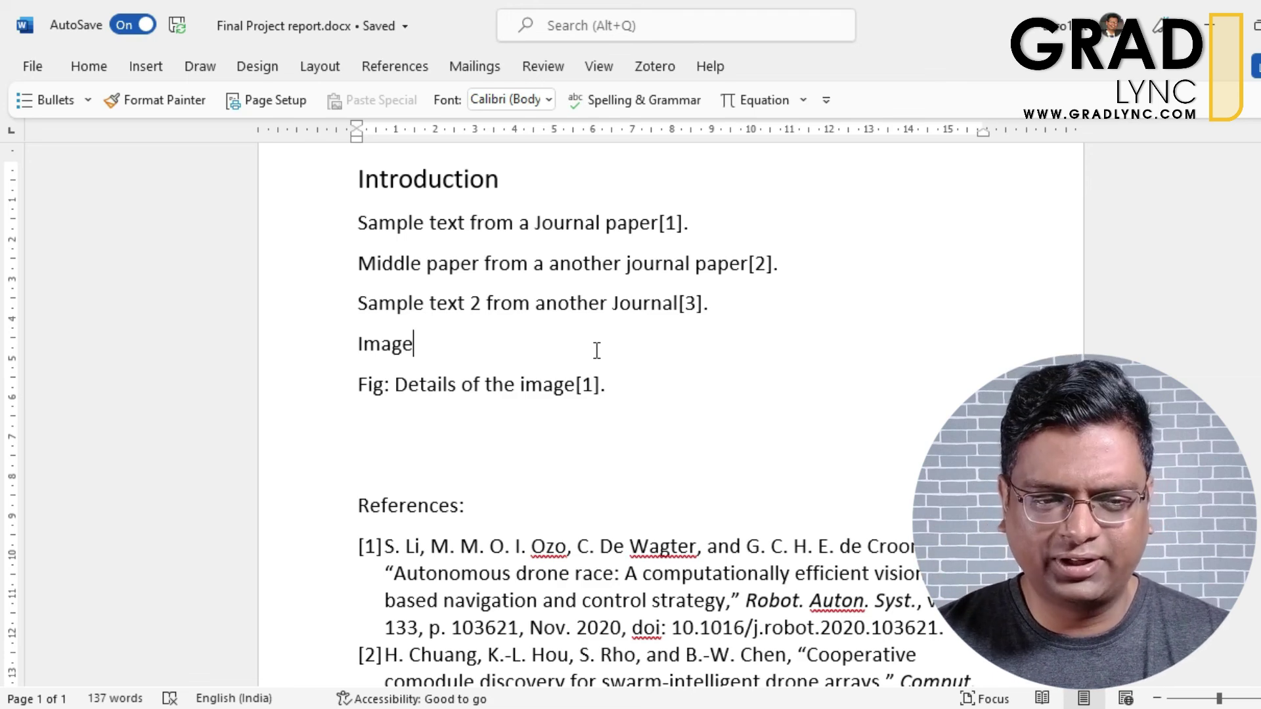
# - Select the References text from the second entry's journal line to the end of reference [3]
pyautogui.scroll(-6, 596, 350)
pyautogui.scroll(3, 568, 313)
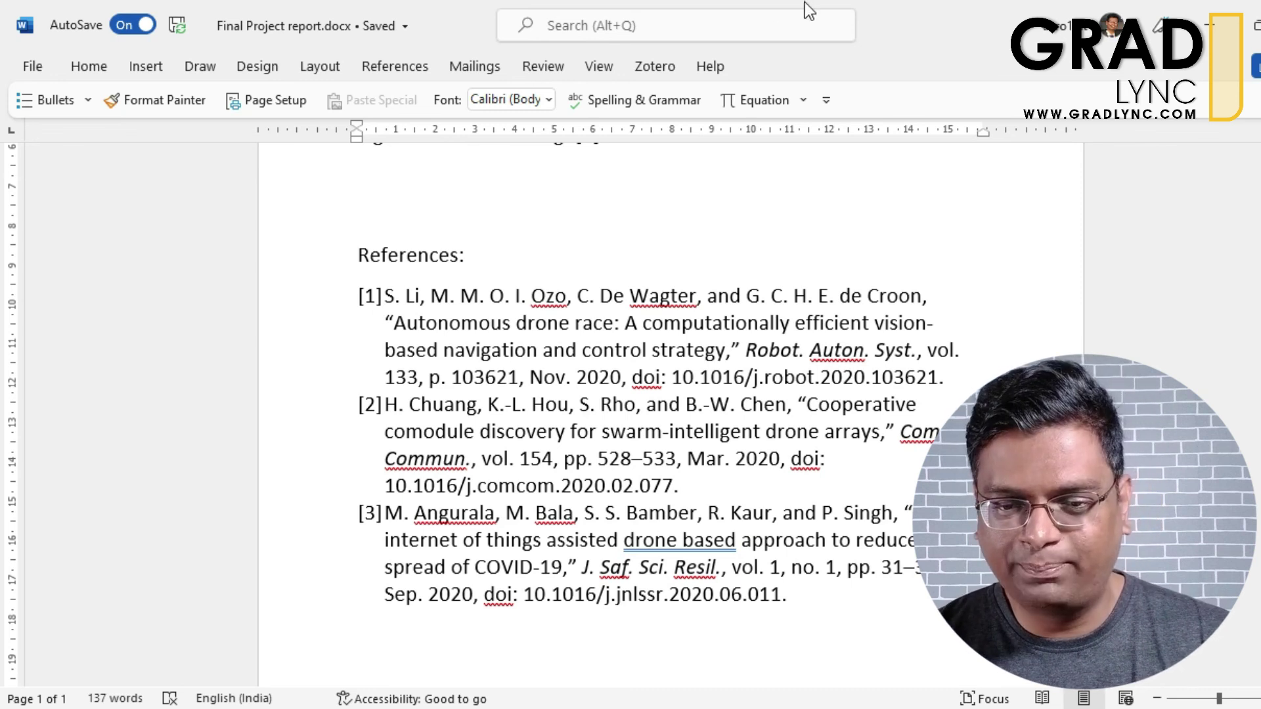
pyautogui.keyDown('shift'); pyautogui.click(834, 460); pyautogui.keyUp('shift')
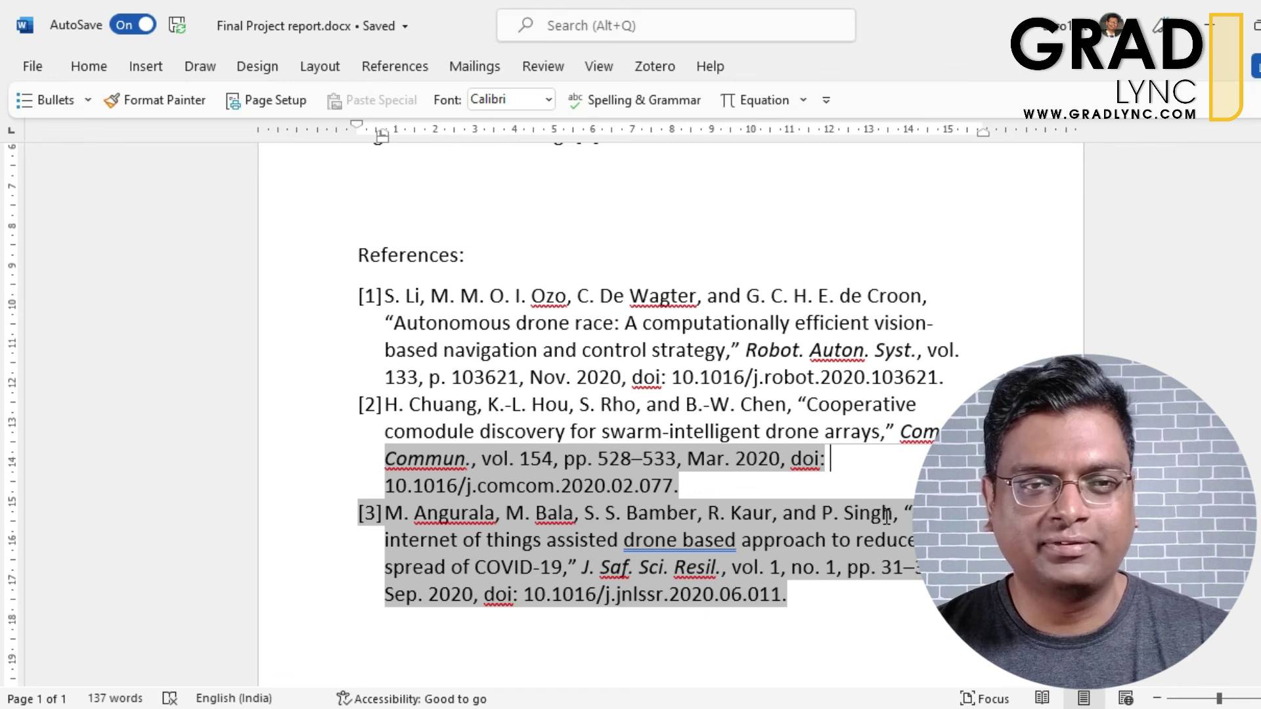
pyautogui.keyDown('shift'); pyautogui.click(857, 599); pyautogui.keyUp('shift')
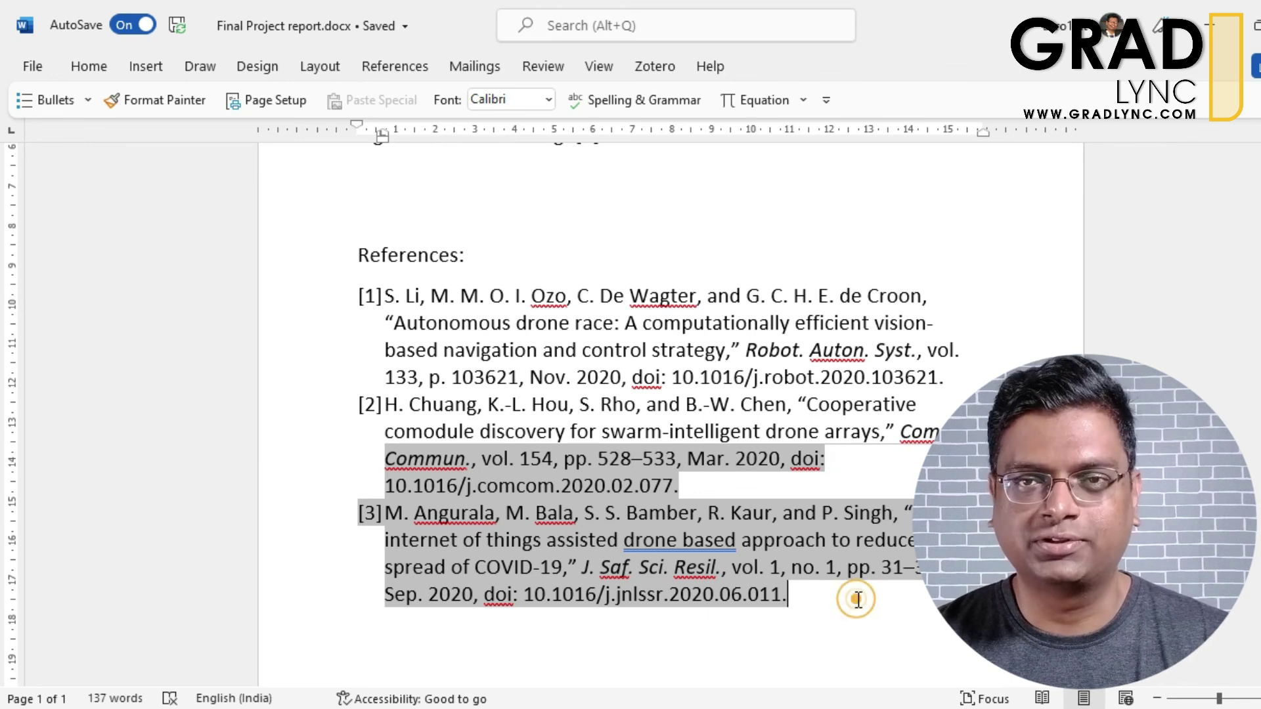